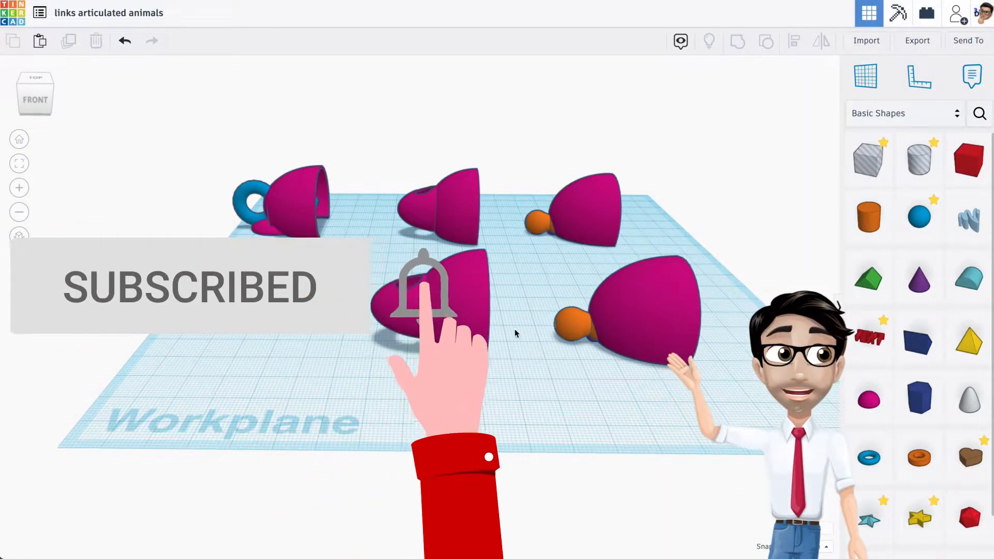
# Step: Examine the green scaled link with red horns up close, including its scales, ring and open inner side
pyautogui.moveTo(515, 333)
pyautogui.mouseDown(button='right')
pyautogui.moveTo(516, 346)
pyautogui.moveTo(510, 334)
pyautogui.mouseUp(button='right')
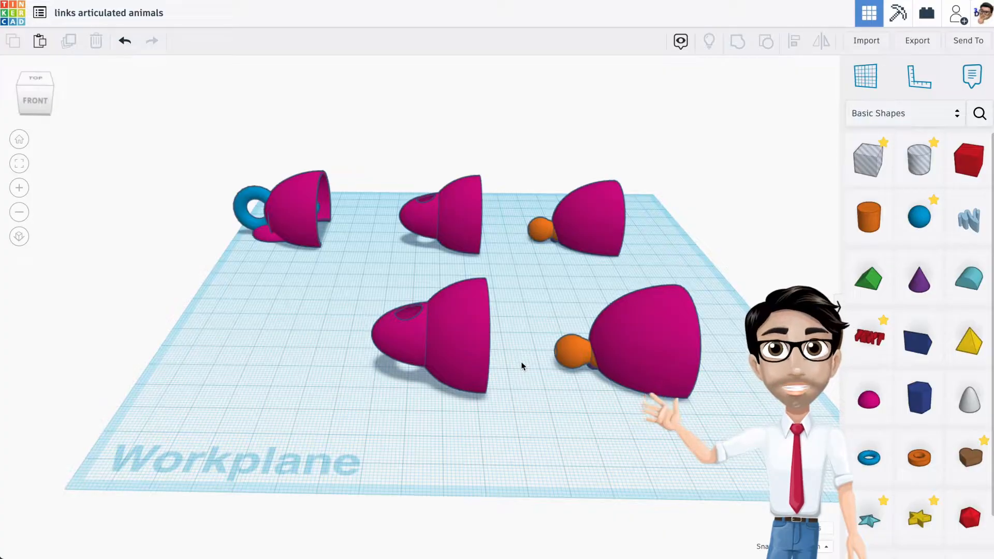
pyautogui.click(510, 377)
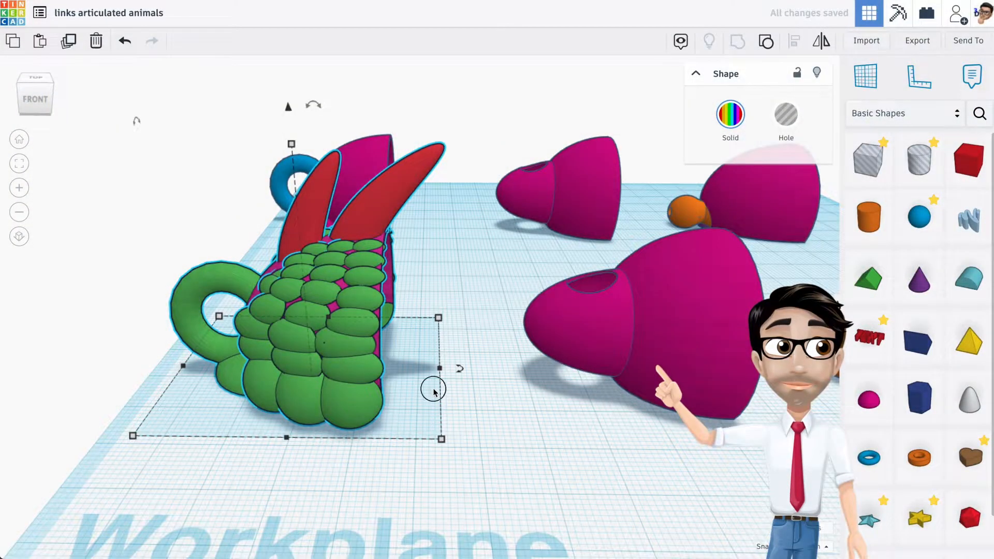
pyautogui.click(432, 388)
pyautogui.moveTo(432, 388); pyautogui.dragTo(296, 389, button='right')
pyautogui.click(281, 381)
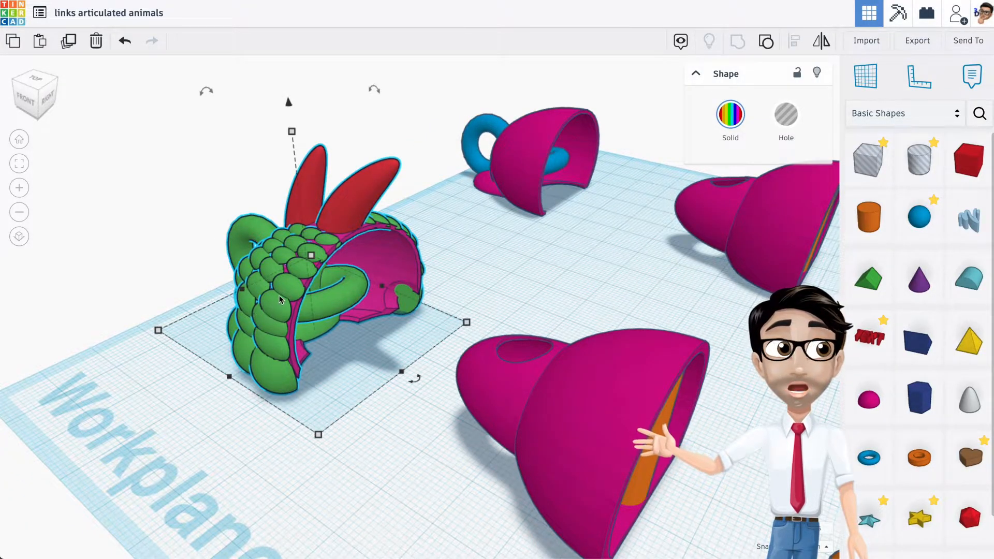
pyautogui.moveTo(297, 346); pyautogui.dragTo(390, 413, button='right')
pyautogui.click(442, 445)
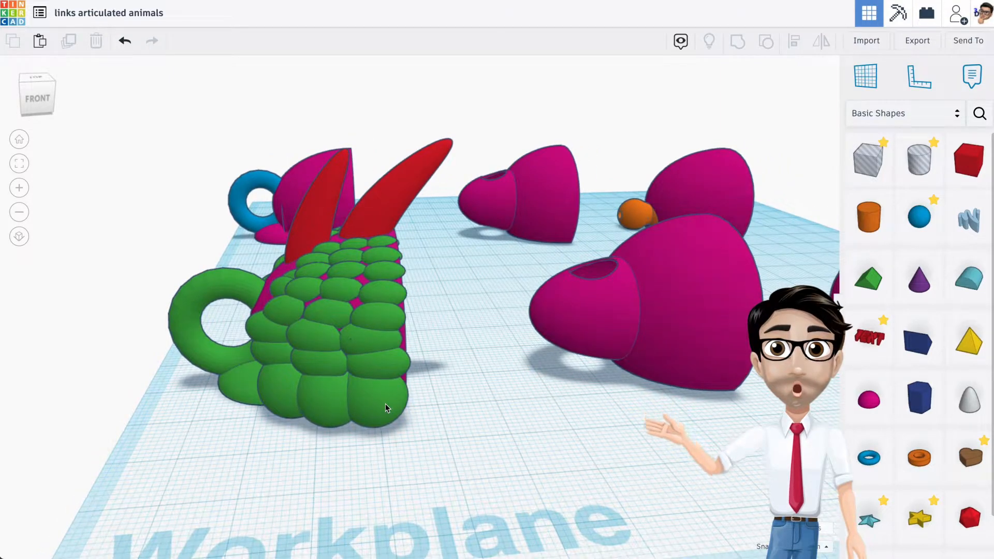
pyautogui.click(384, 402)
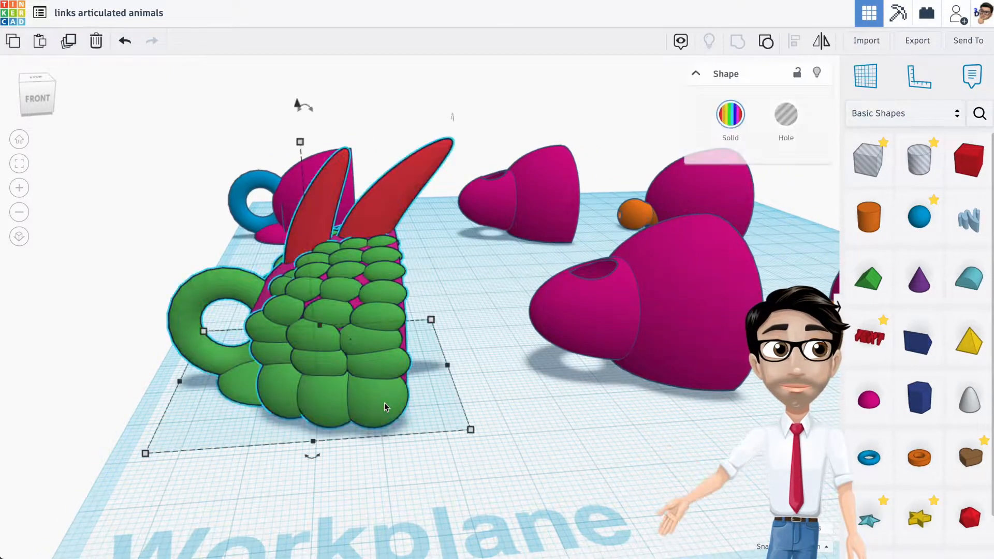
pyautogui.scroll(-2, 368, 401)
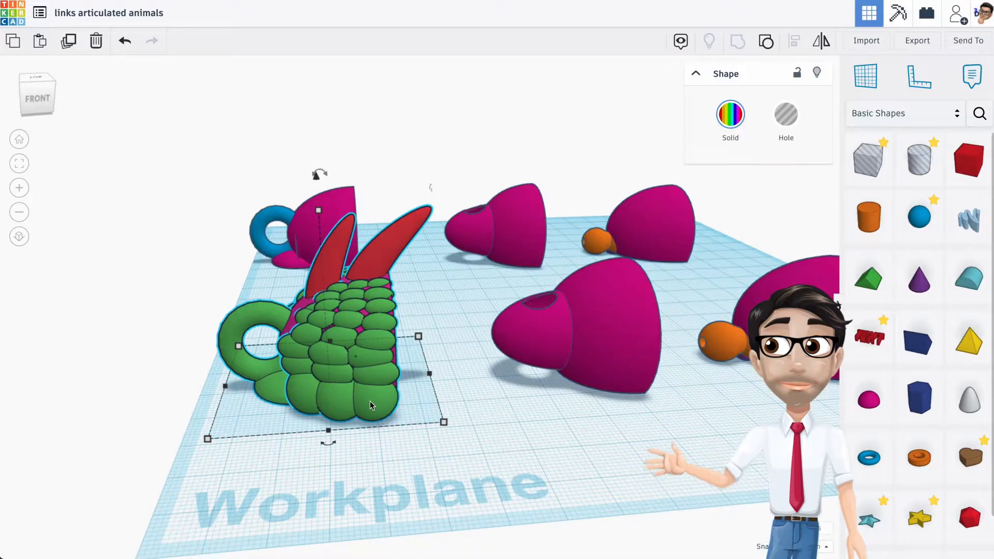
pyautogui.scroll(5, 370, 401)
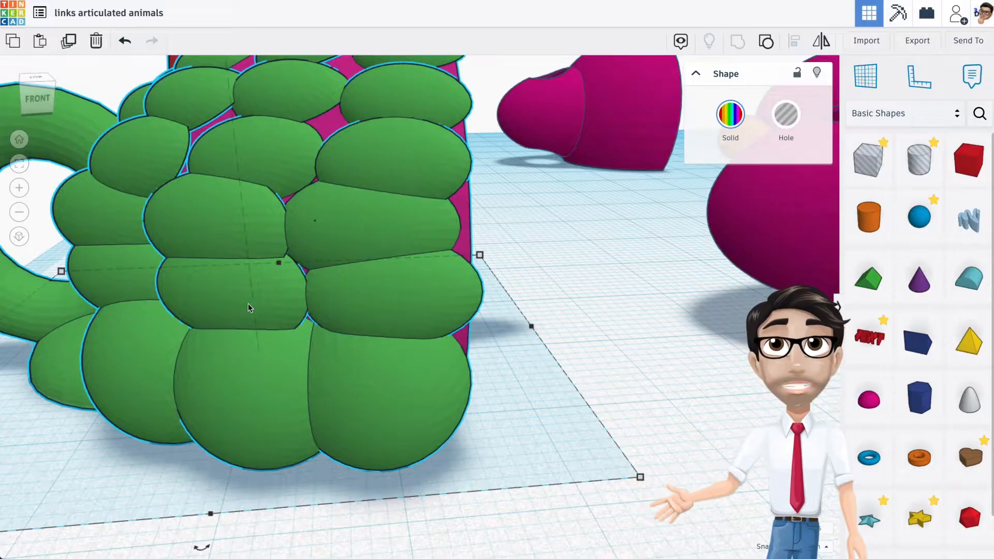
pyautogui.scroll(-3, 514, 425)
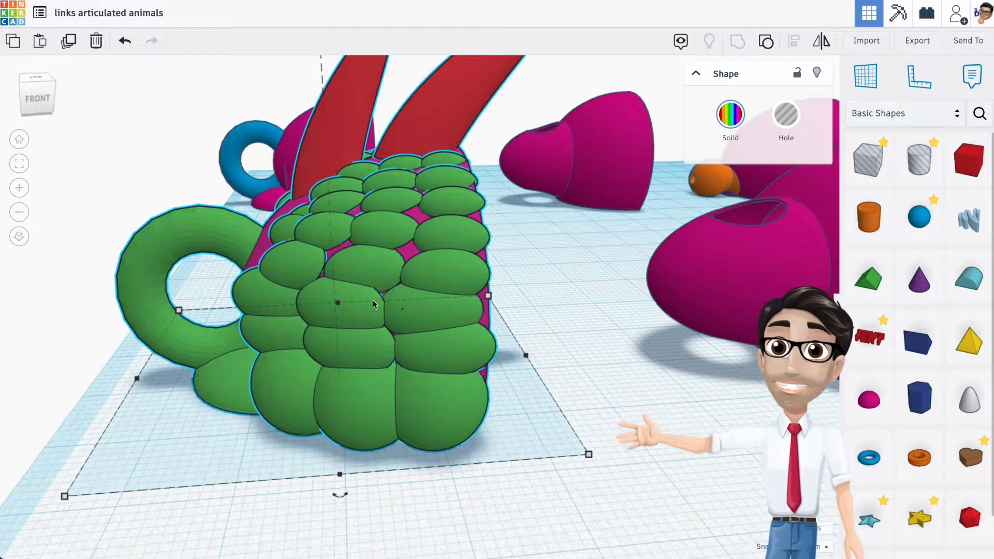
pyautogui.moveTo(406, 212)
pyautogui.mouseDown(button='right')
pyautogui.moveTo(380, 234)
pyautogui.moveTo(412, 204)
pyautogui.moveTo(406, 210)
pyautogui.mouseUp(button='right')
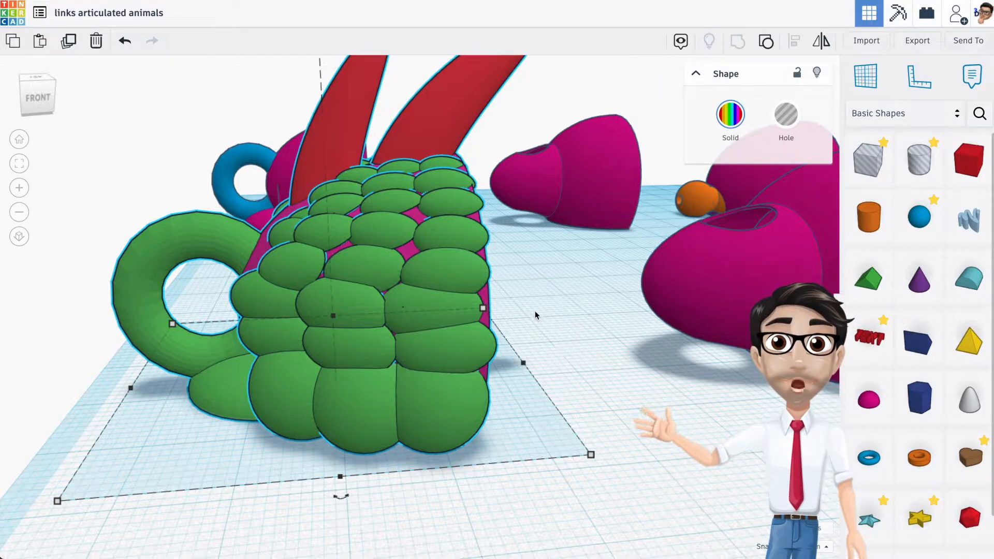
pyautogui.scroll(-5, 502, 310)
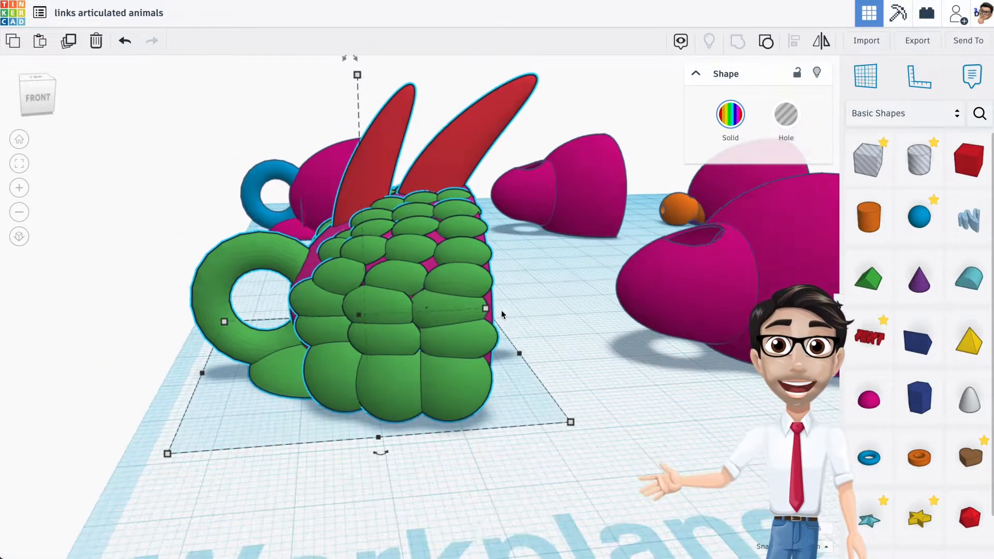
# Step: Compare the scaled link with the plain pink base links beside it, then clear the selection
pyautogui.moveTo(566, 334); pyautogui.dragTo(537, 330, button='right')
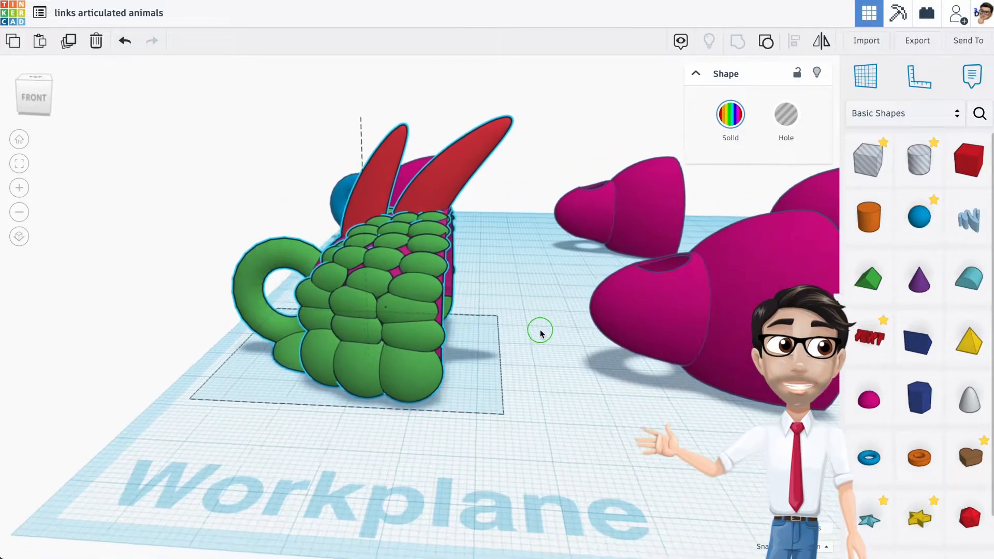
pyautogui.scroll(5, 312, 318)
pyautogui.scroll(-4, 459, 325)
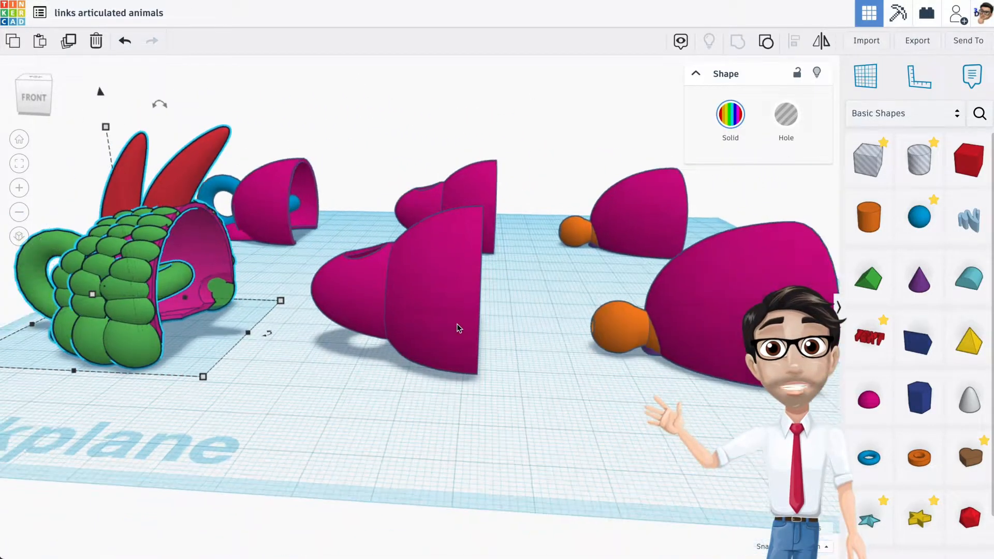
pyautogui.moveTo(458, 325); pyautogui.dragTo(485, 349, button='right')
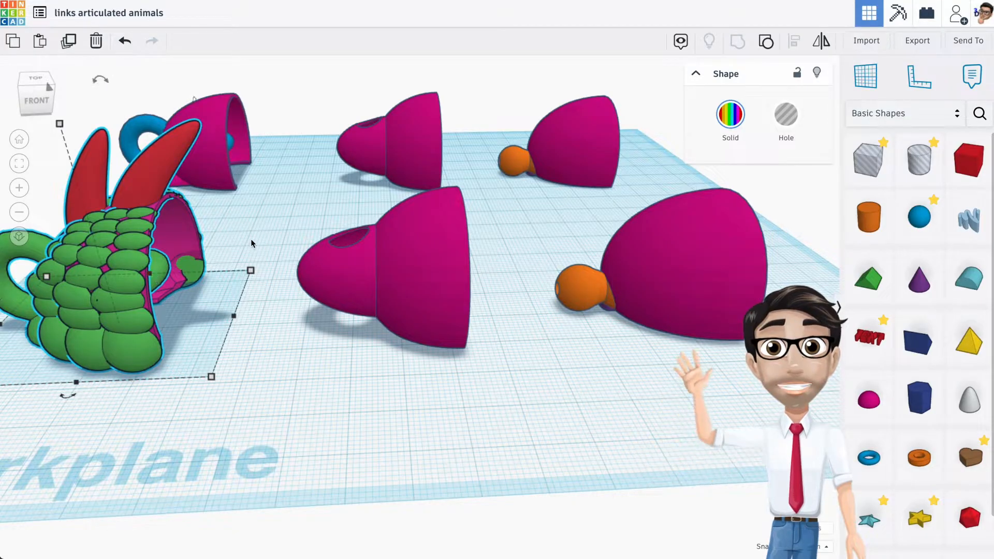
pyautogui.click(305, 236)
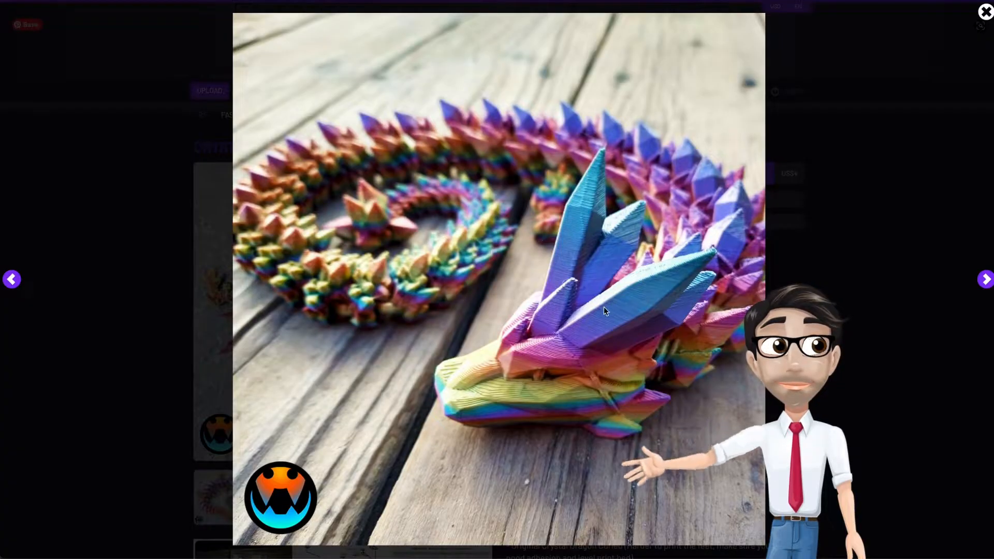
pyautogui.rightClick(603, 311)
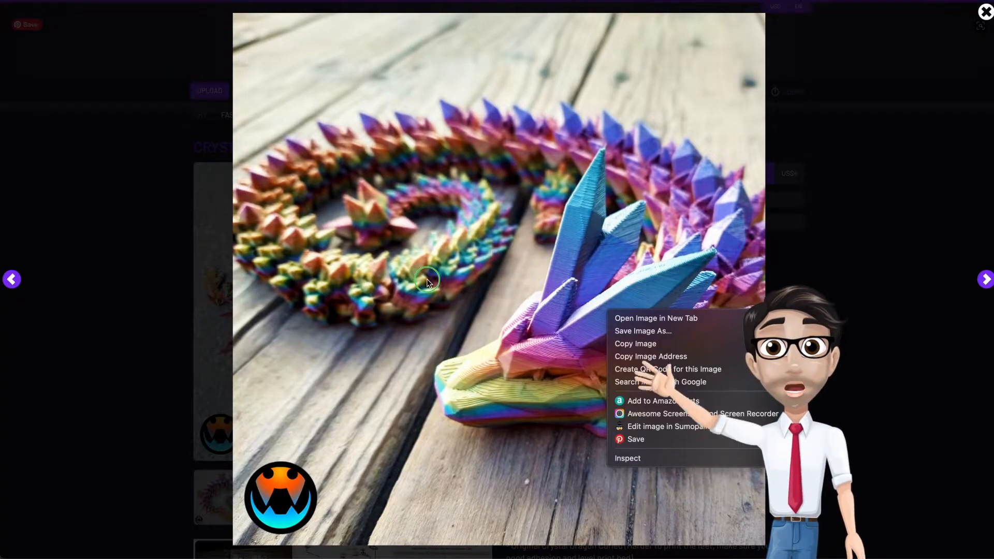
pyautogui.click(397, 303)
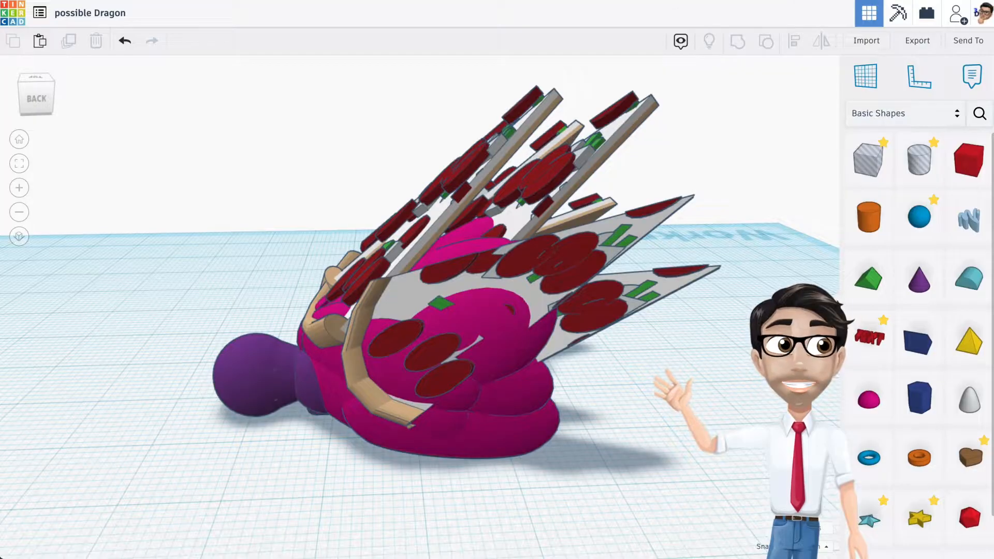
# Step: Examine the spiked segment of the possible Dragon design from several sides, including its purple ball and socket joint
pyautogui.moveTo(566, 268); pyautogui.dragTo(362, 255, button='right')
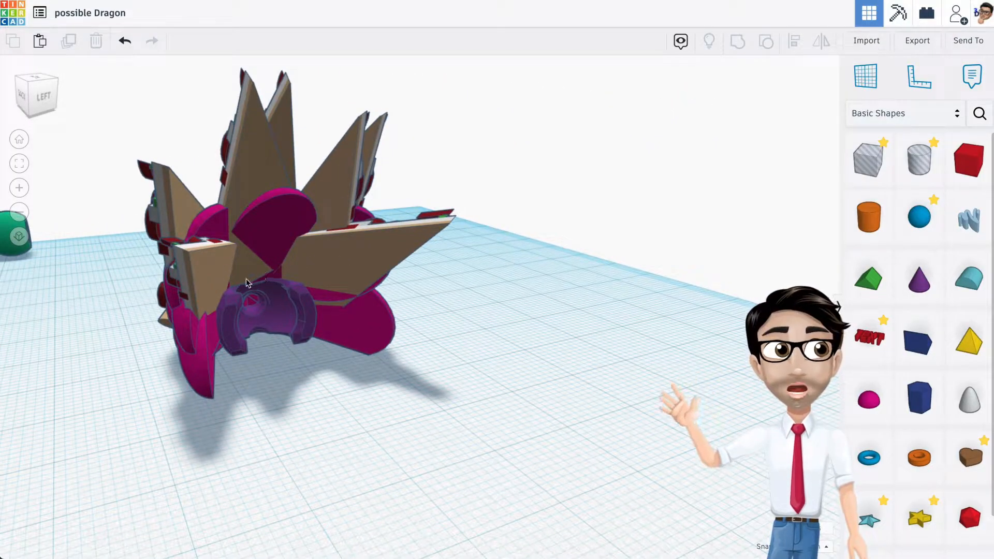
pyautogui.moveTo(233, 284); pyautogui.dragTo(330, 302, button='right')
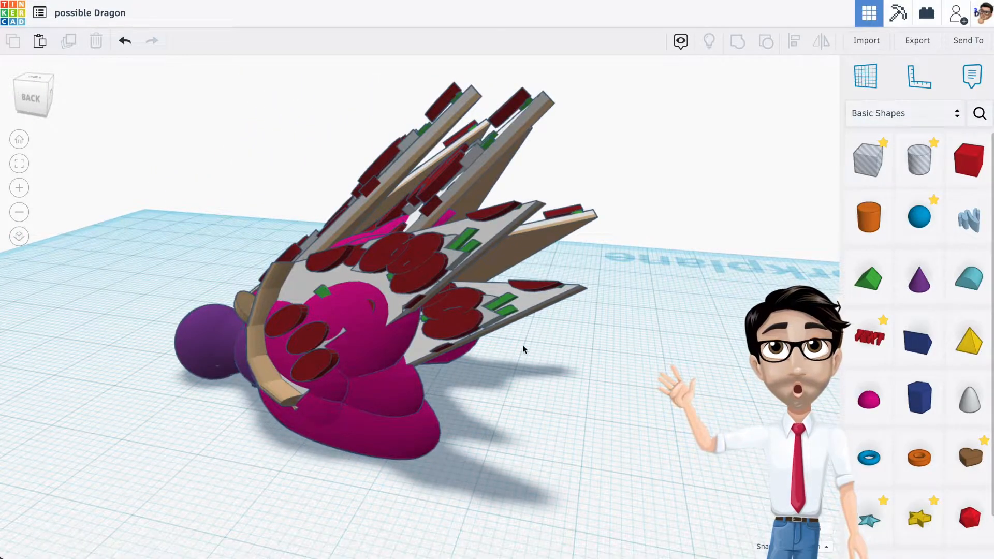
pyautogui.moveTo(523, 350); pyautogui.dragTo(467, 335, button='right')
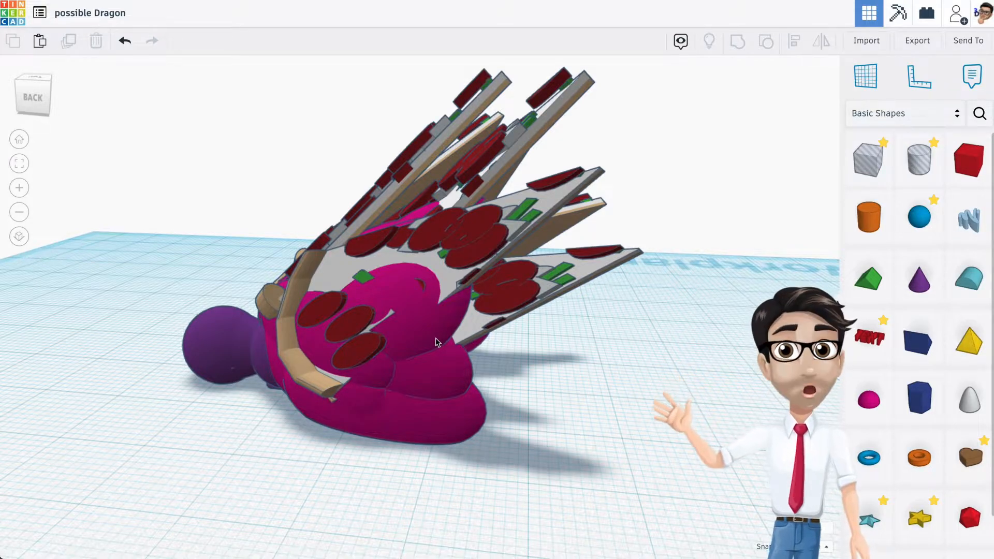
pyautogui.moveTo(500, 328); pyautogui.dragTo(275, 329, button='right')
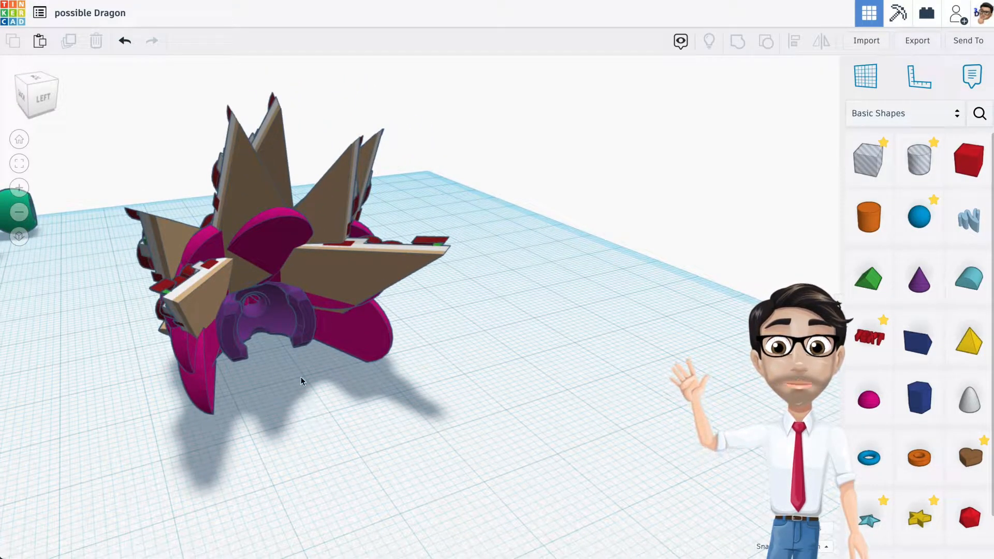
pyautogui.moveTo(254, 297); pyautogui.dragTo(394, 259, button='right')
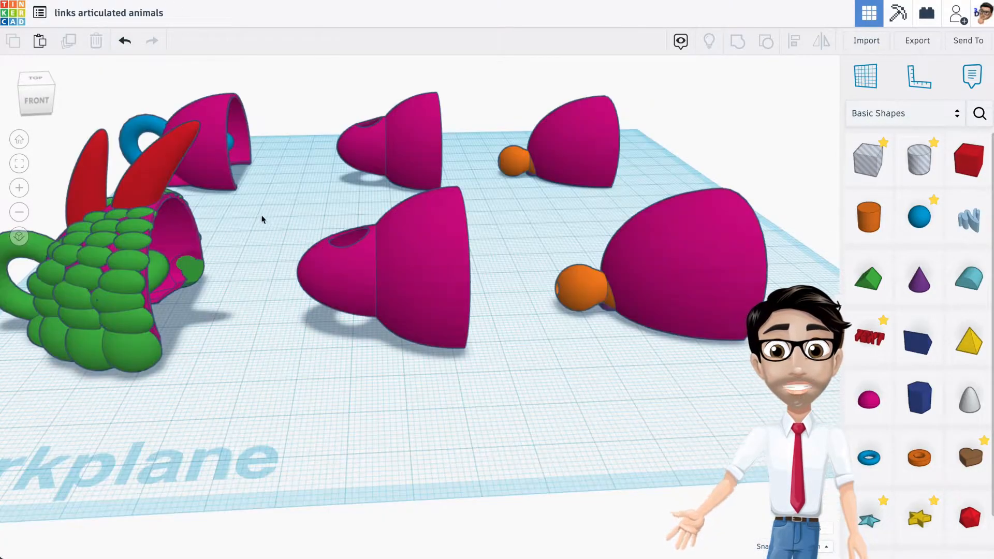
# Step: Select the green scaled link with red horns in the links articulated animals design and open the shape search
pyautogui.moveTo(216, 231); pyautogui.dragTo(400, 216, button='middle')
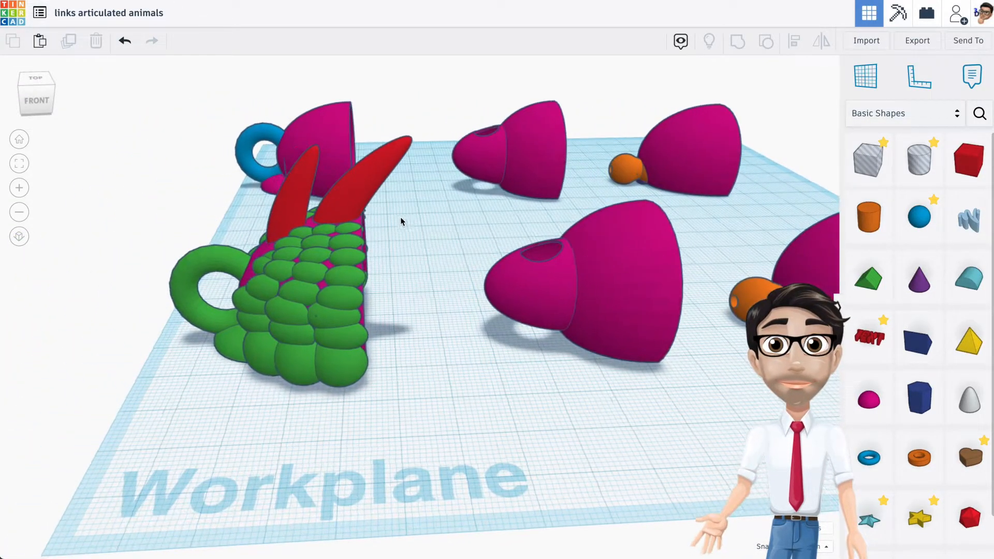
pyautogui.click(356, 186)
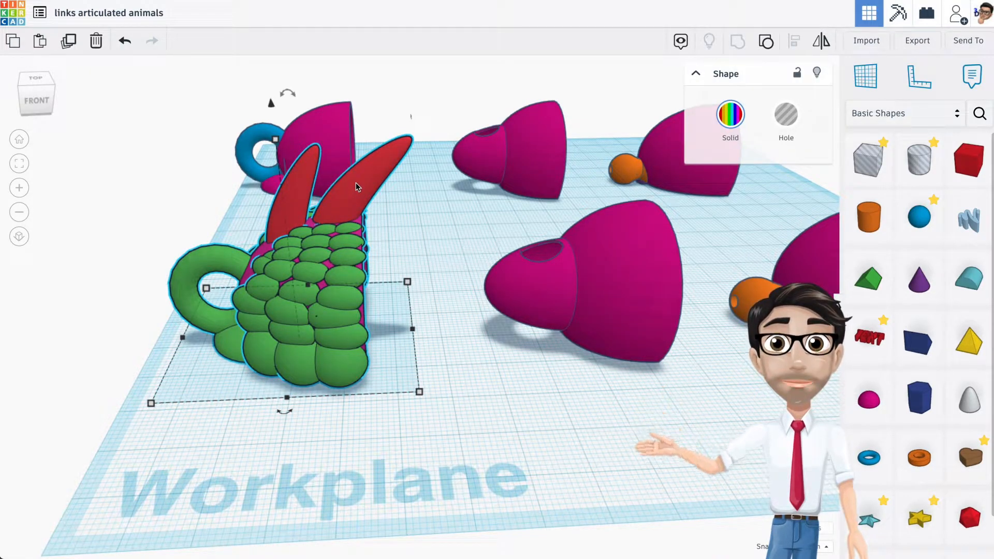
pyautogui.press('Escape')
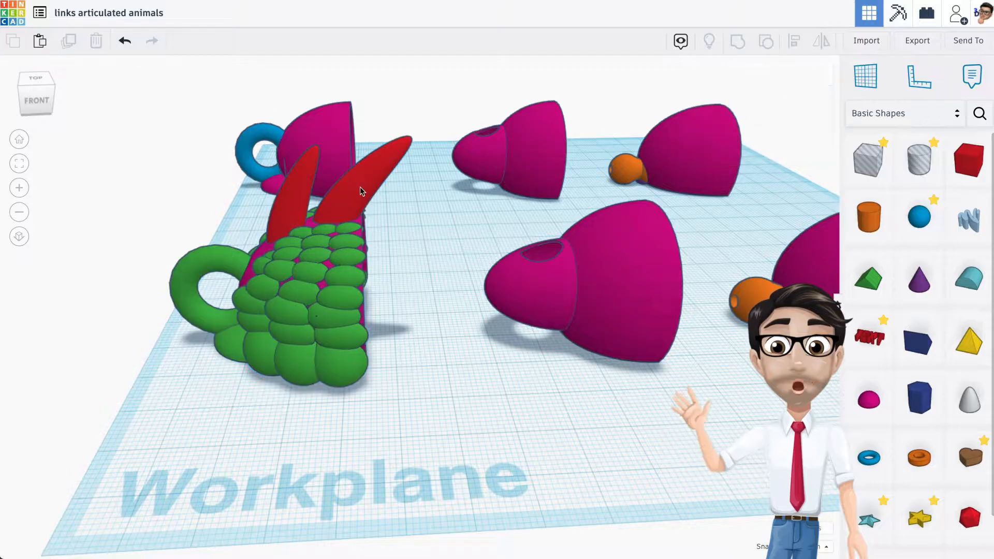
pyautogui.click(360, 191)
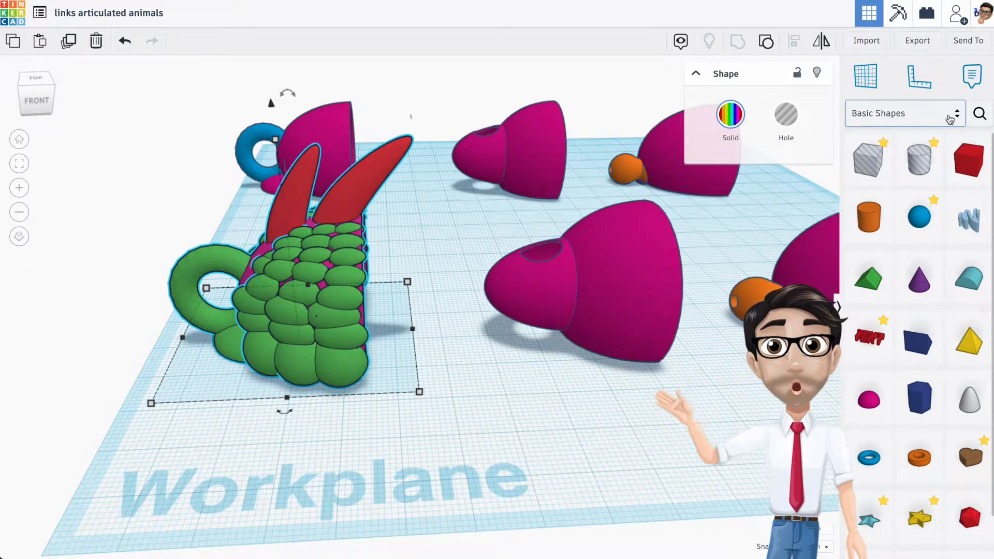
pyautogui.click(976, 114)
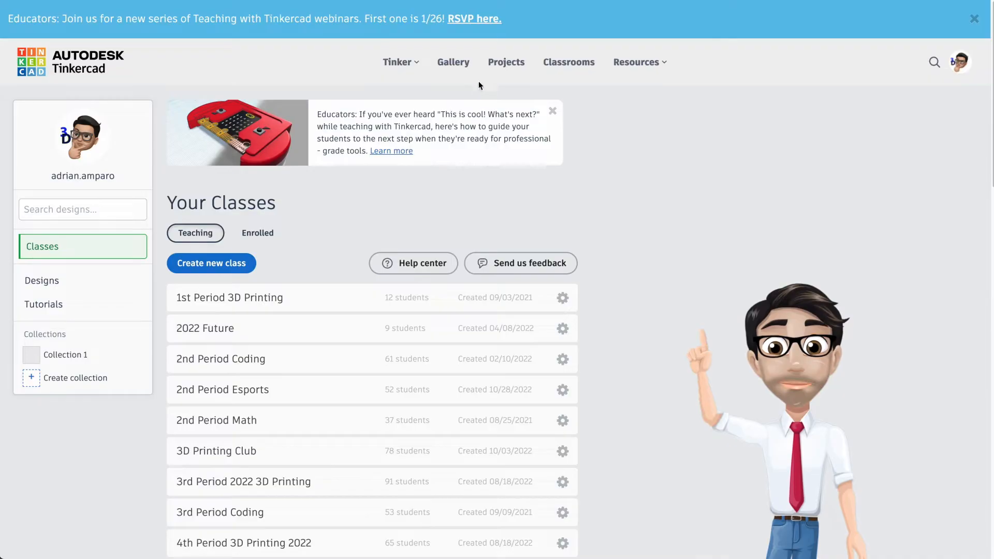
# Step: Open the Tinkercad community gallery and browse its staff-picked 3D designs
pyautogui.click(466, 69)
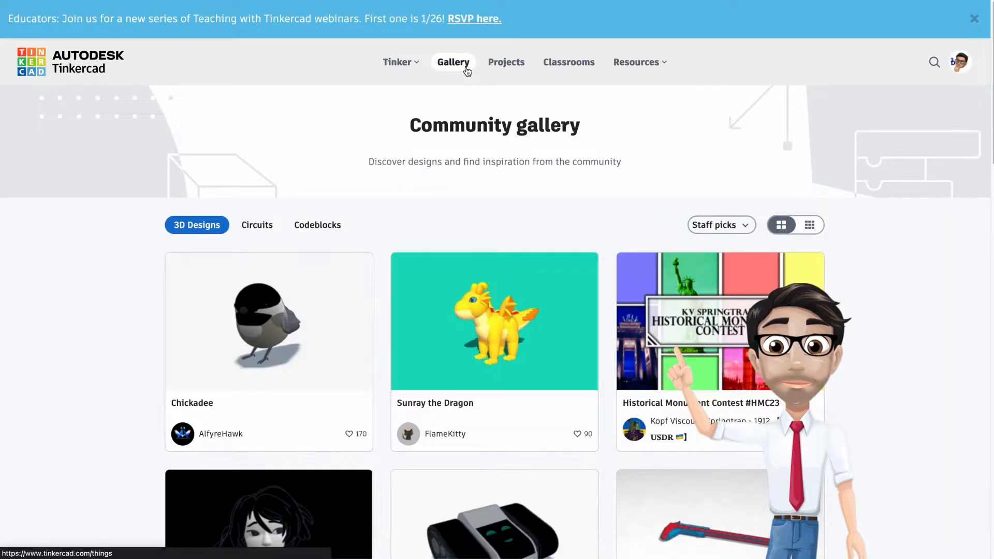
pyautogui.scroll(-4, 522, 232)
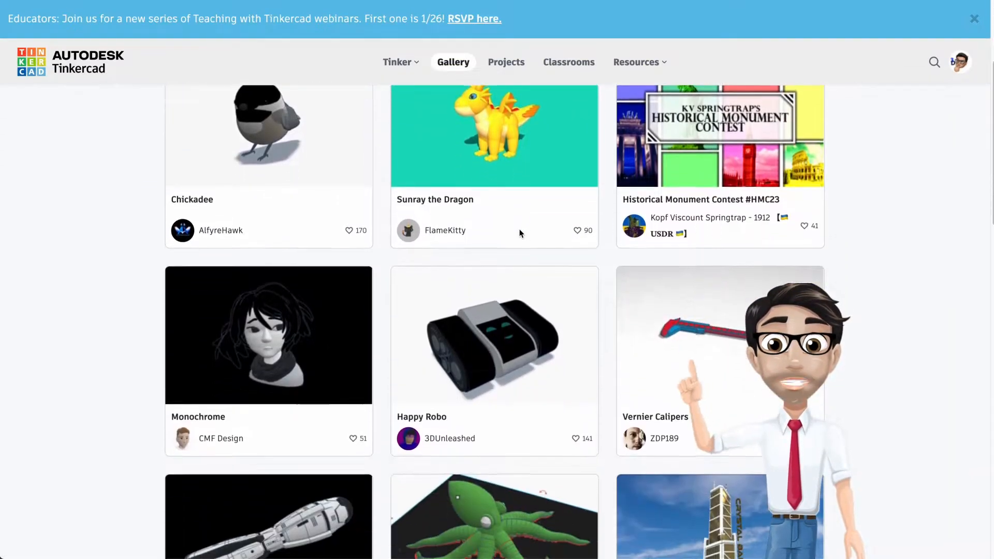
pyautogui.scroll(4, 521, 231)
# Step: Search the community gallery for "tinkercad chili"
pyautogui.click(934, 63)
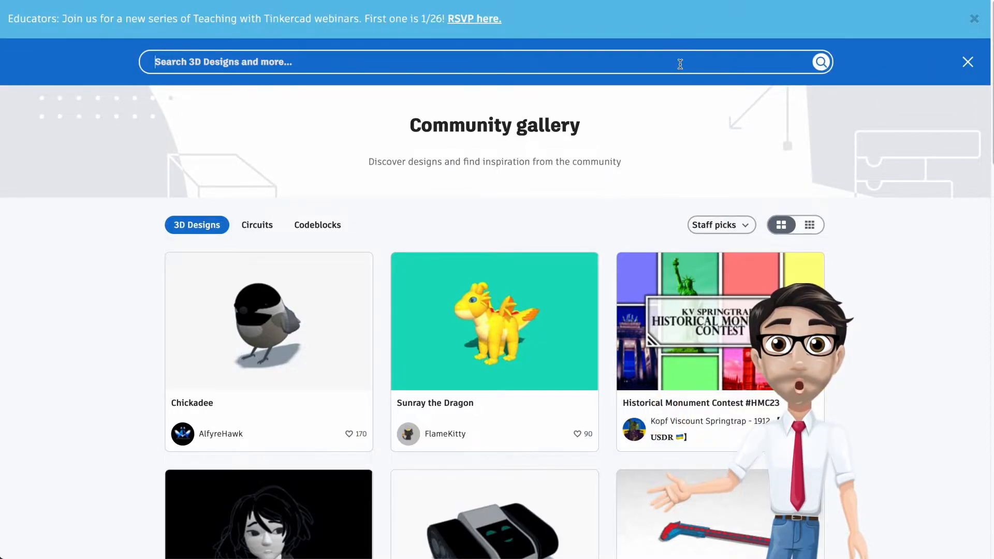
pyautogui.write('tinker')
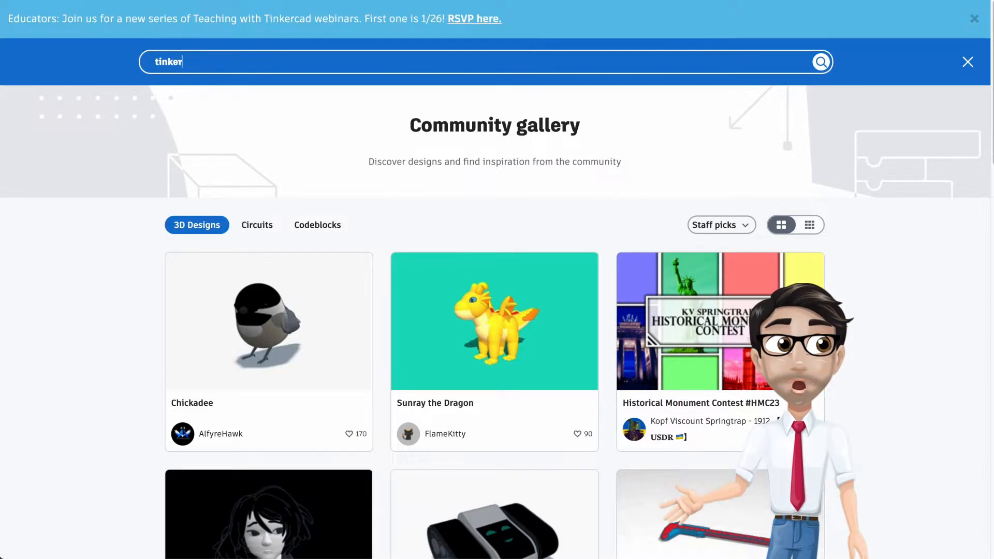
pyautogui.write('cad and')
pyautogui.press('BackSpace')
pyautogui.press('BackSpace')
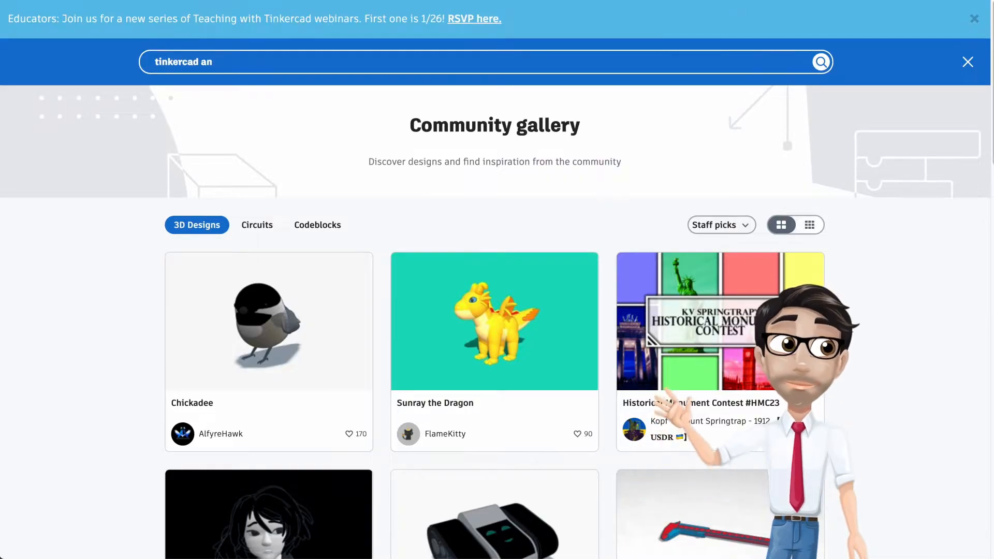
pyautogui.press('BackSpace')
pyautogui.write('chili')
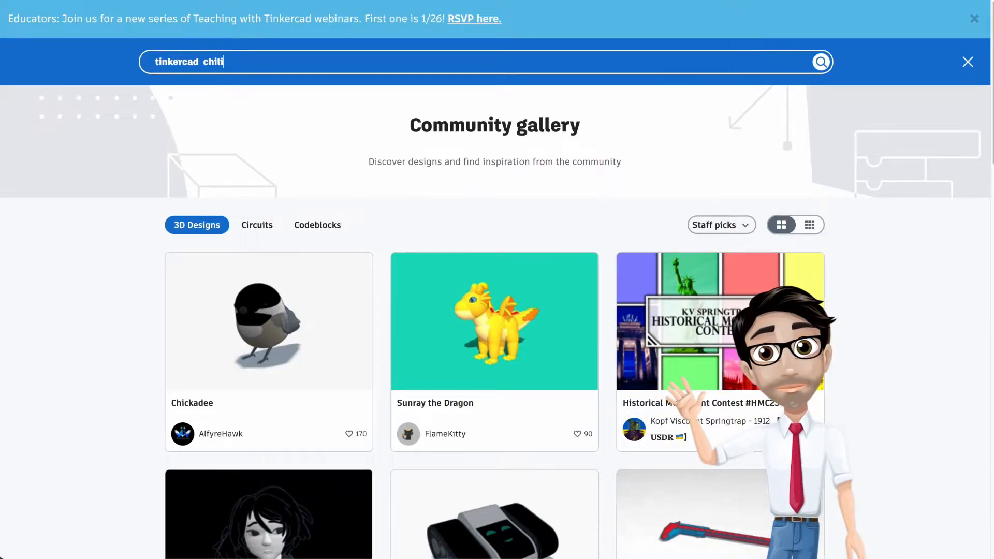
pyautogui.press('Return')
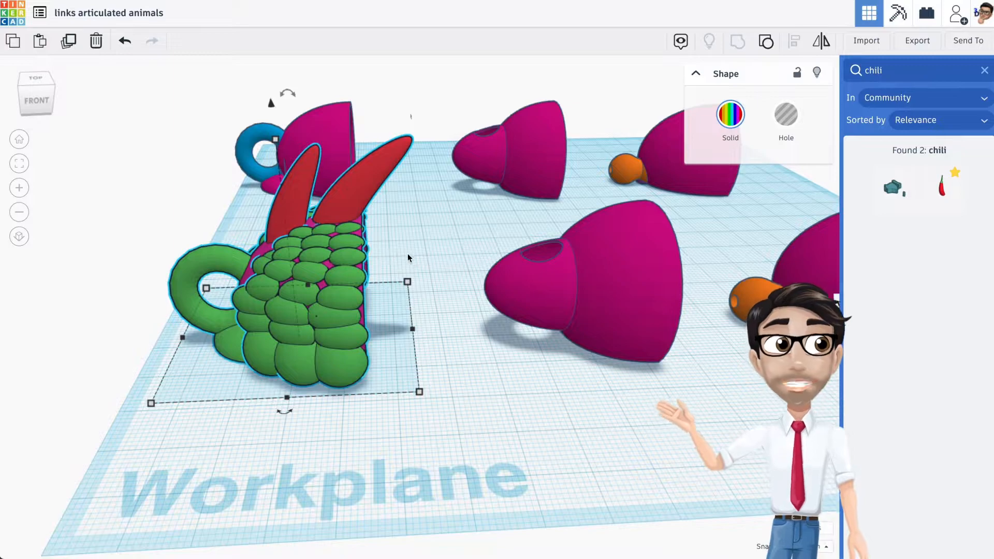
pyautogui.scroll(-3, 408, 257)
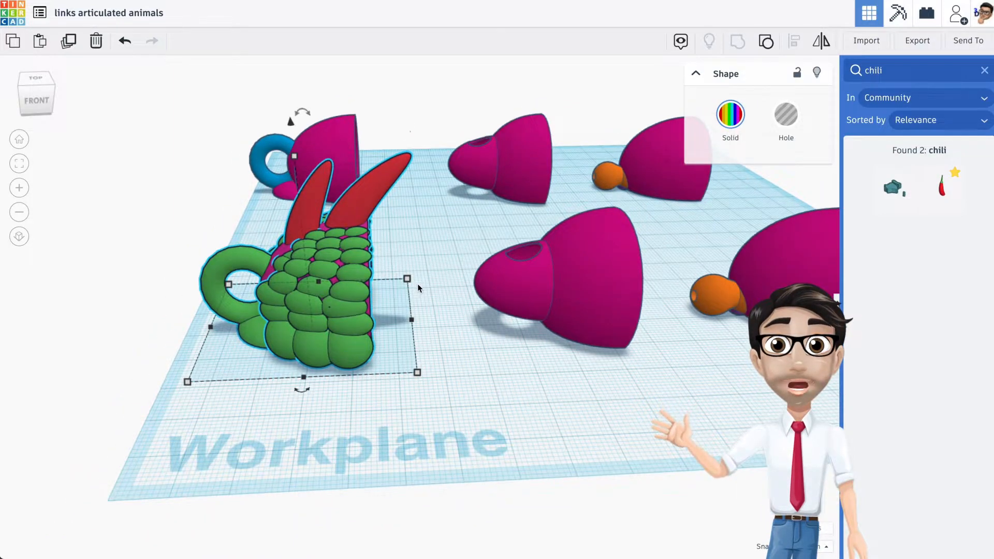
pyautogui.moveTo(420, 287); pyautogui.dragTo(345, 290, button='middle')
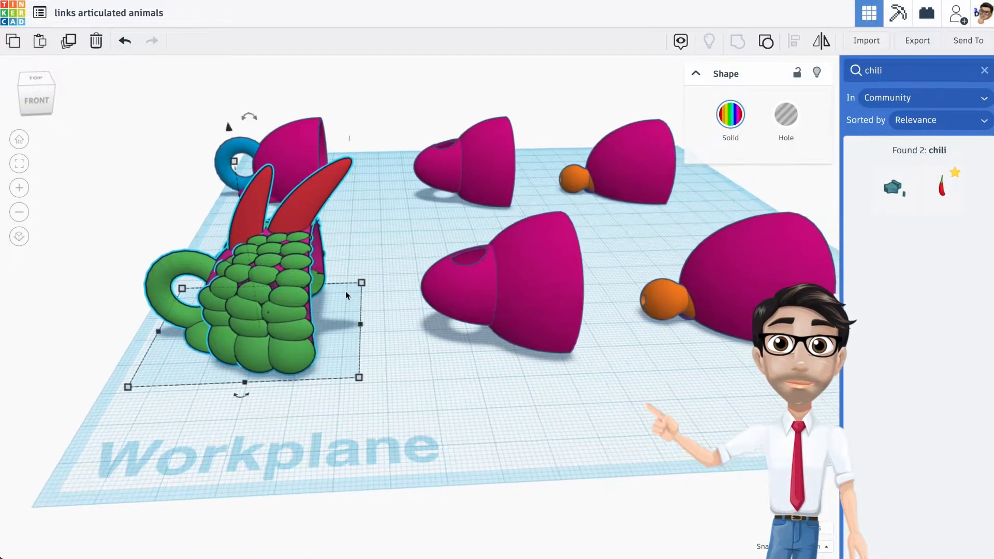
# Step: Move the plain front socket link and the plain front ball link further back to free space on the workplane
pyautogui.moveTo(601, 330); pyautogui.dragTo(475, 297, button='right')
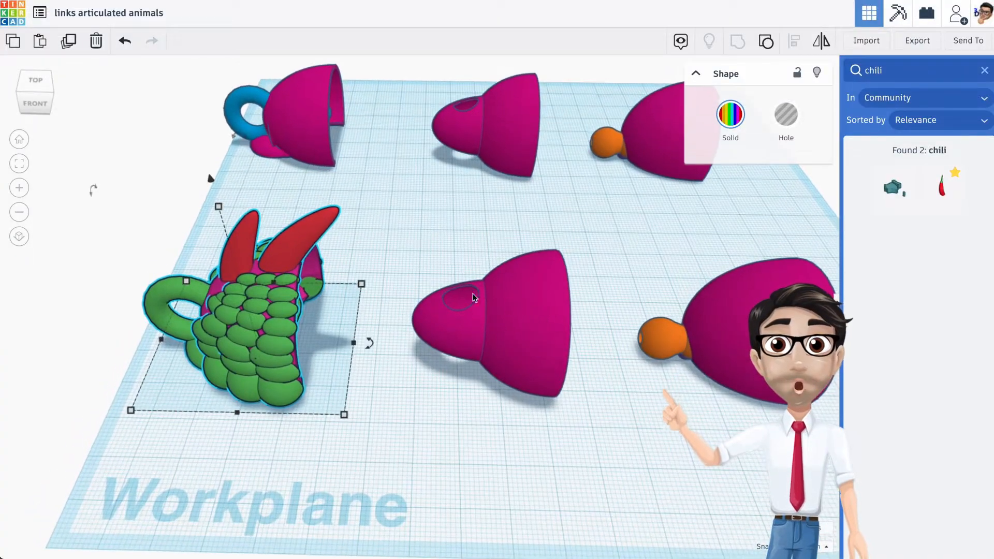
pyautogui.click(509, 312)
pyautogui.moveTo(551, 364); pyautogui.dragTo(562, 253)
pyautogui.click(760, 260)
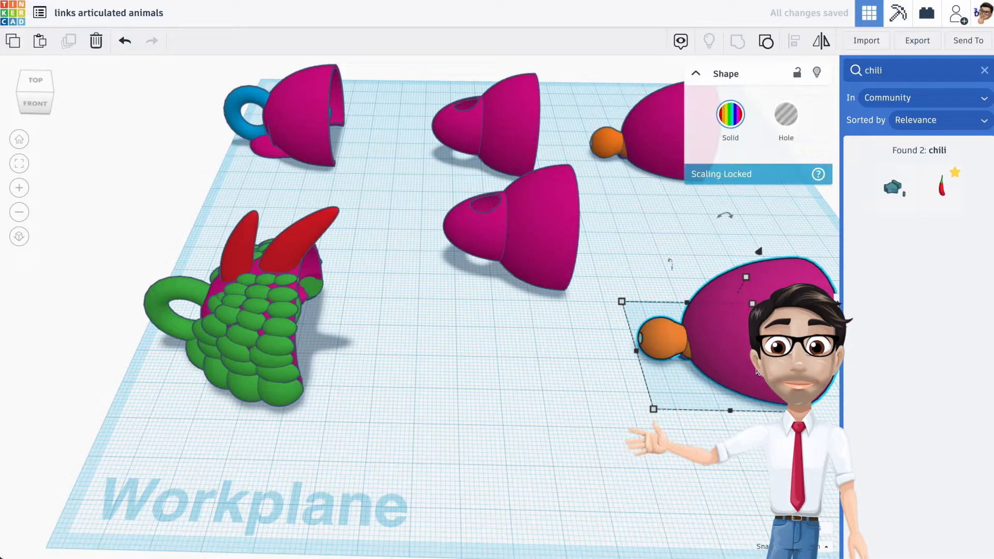
pyautogui.moveTo(409, 318); pyautogui.dragTo(295, 309, button='right')
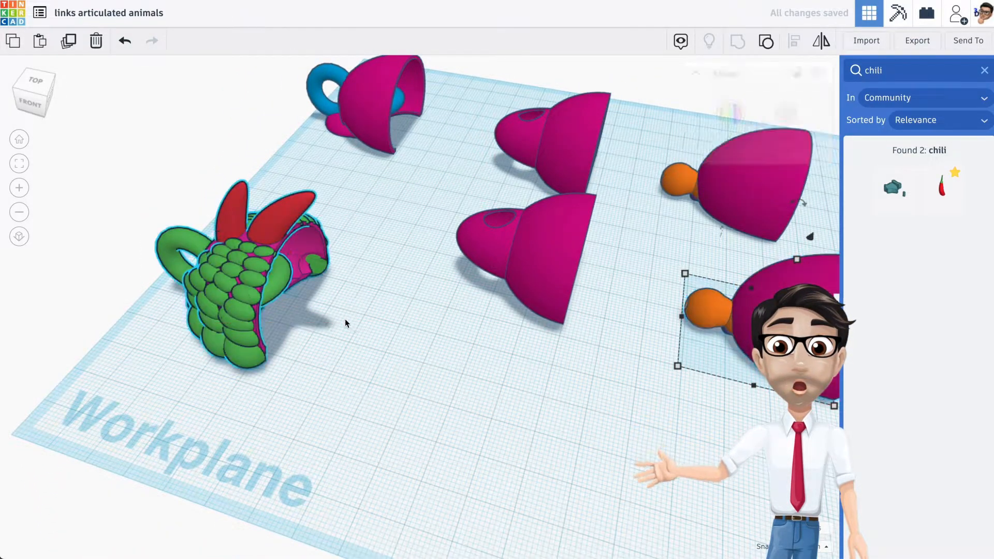
# Step: Move the green scaled link with red horns to the open area at the front of the workplane
pyautogui.click(243, 298)
pyautogui.moveTo(255, 306); pyautogui.dragTo(361, 404)
pyautogui.moveTo(362, 404); pyautogui.dragTo(399, 375, button='right')
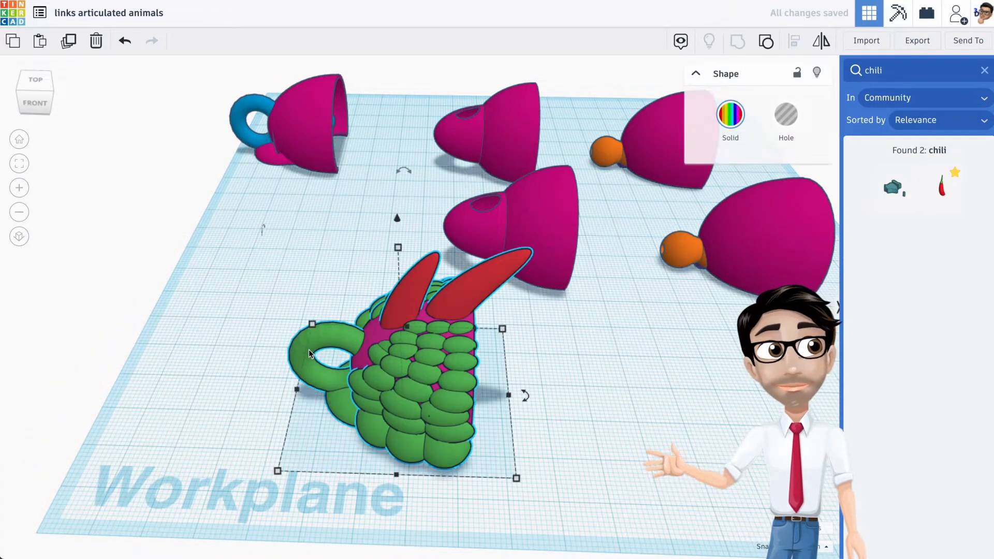
# Step: Duplicate the scaled link and place the copy beside the original so that its ring hooks through the original's inner ring
pyautogui.hotkey('ctrl', 'd')
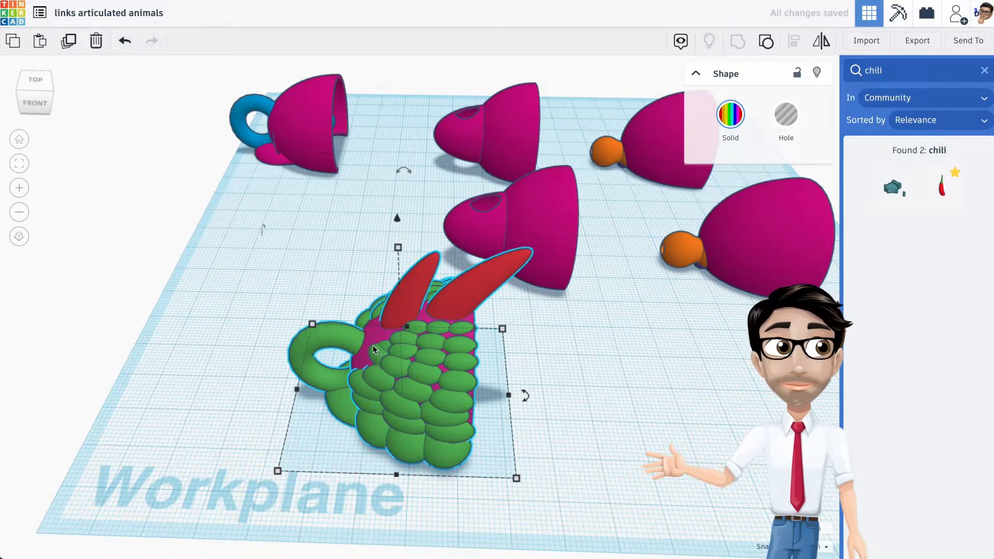
pyautogui.moveTo(373, 346); pyautogui.dragTo(510, 348)
pyautogui.moveTo(539, 349); pyautogui.dragTo(435, 338, button='right')
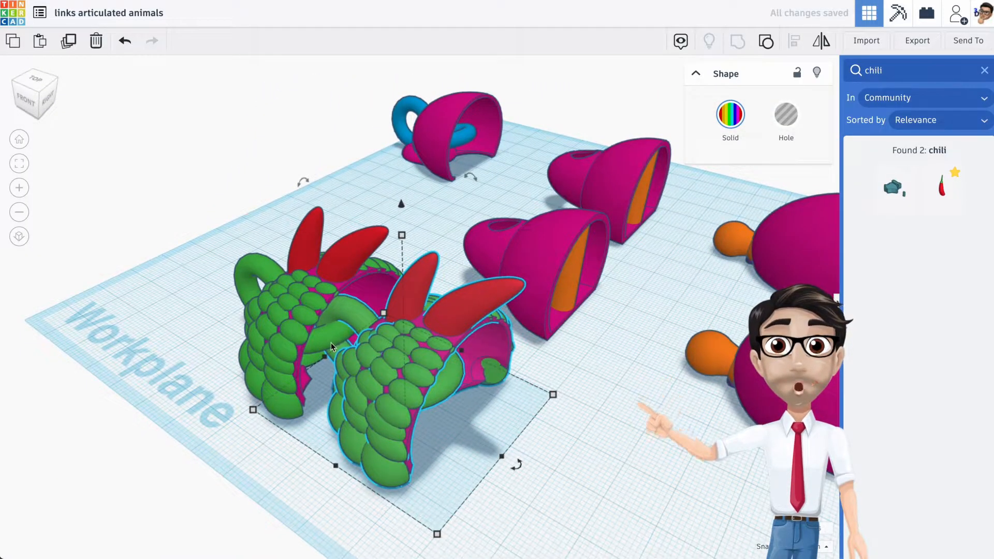
# Step: Inspect up close how the rings of the two scaled links interlock and whether they touch
pyautogui.scroll(10, 331, 343)
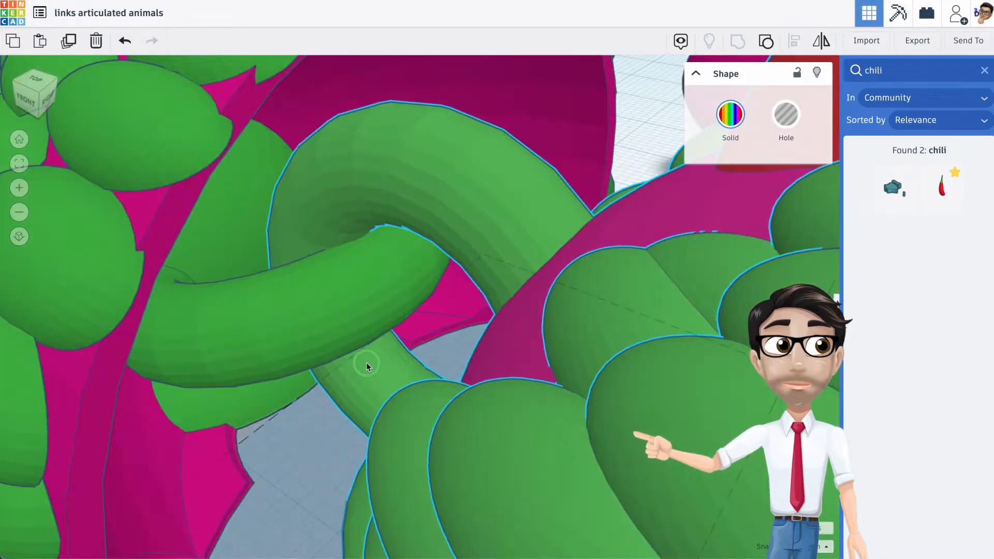
pyautogui.moveTo(366, 363)
pyautogui.mouseDown(button='right')
pyautogui.moveTo(386, 364)
pyautogui.moveTo(378, 359)
pyautogui.mouseUp(button='right')
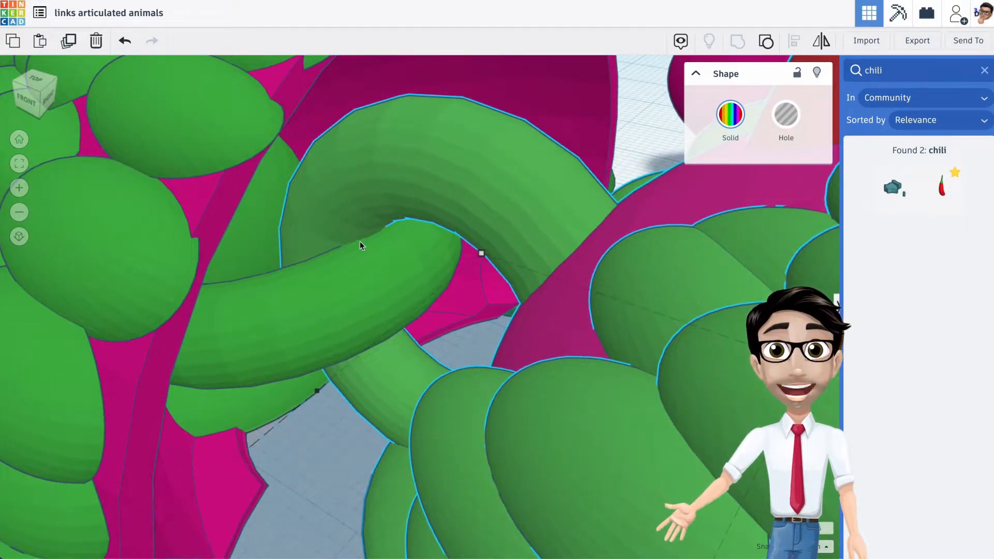
pyautogui.scroll(-2, 359, 243)
pyautogui.scroll(5, 359, 242)
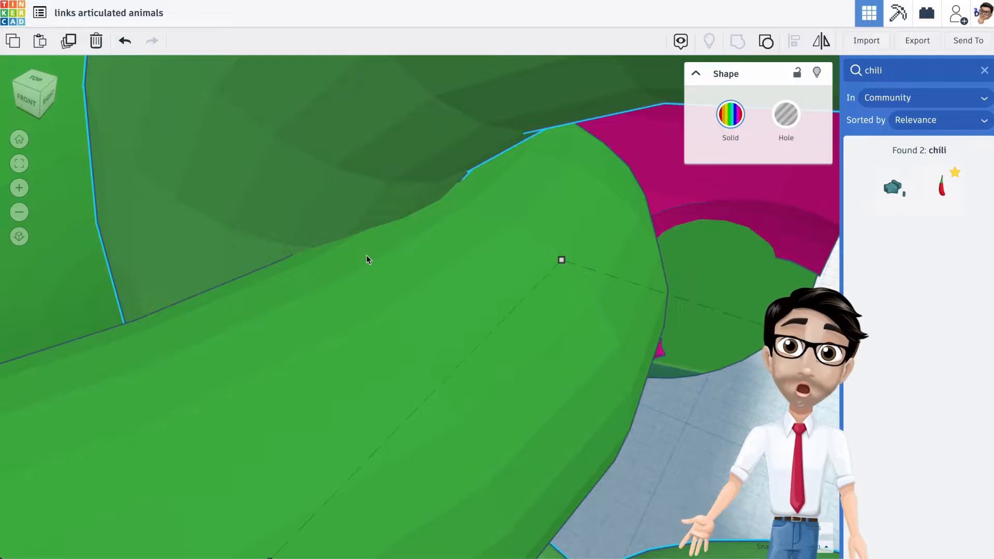
pyautogui.scroll(-6, 365, 255)
pyautogui.moveTo(356, 266); pyautogui.dragTo(397, 270, button='right')
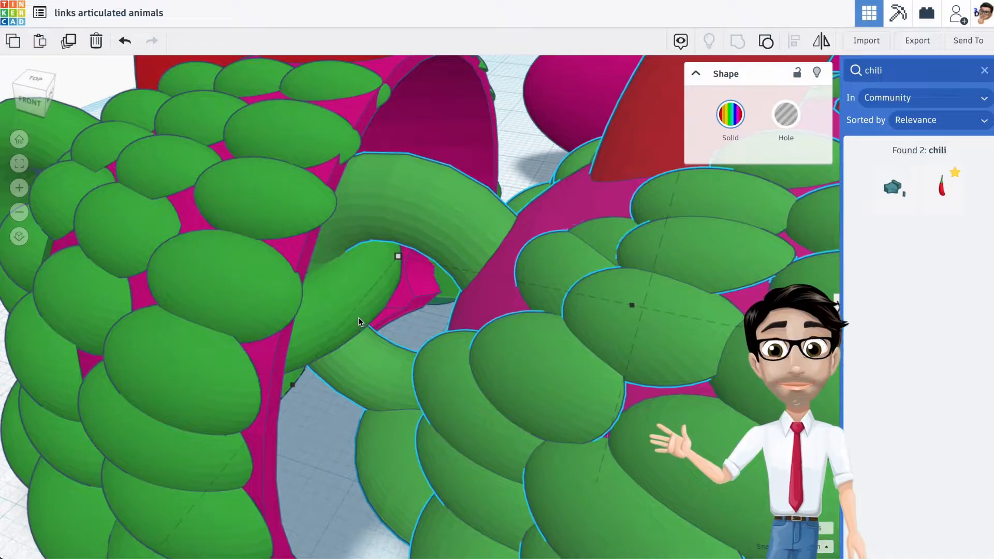
# Step: Nudge the duplicated scaled link in small increments toward the original link to adjust the gap between the rings
pyautogui.press('Left')
pyautogui.press('Left')
pyautogui.press('Left')
pyautogui.press('Left')
pyautogui.press('Left')
pyautogui.press('Left')
pyautogui.press('Left')
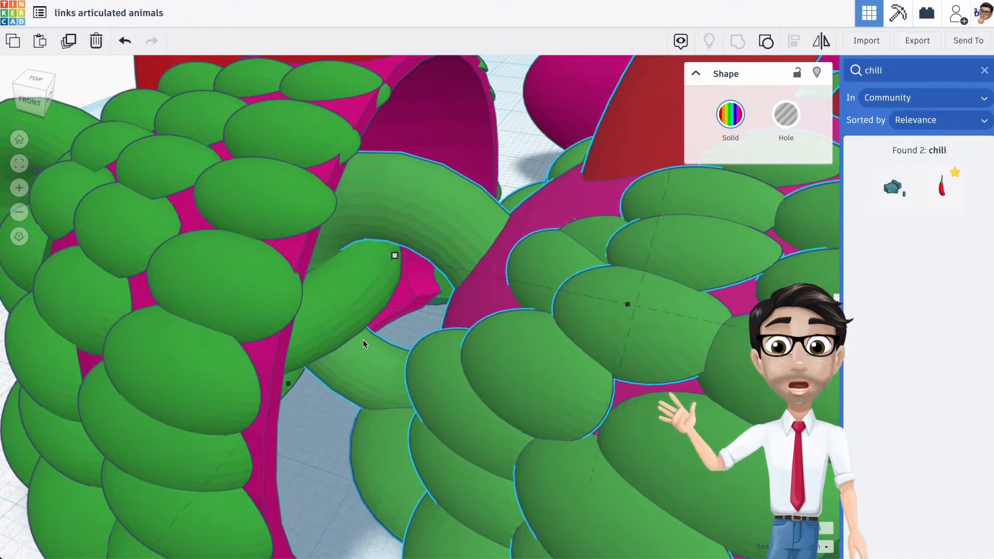
pyautogui.press('Left')
pyautogui.press('Left')
pyautogui.press('Left')
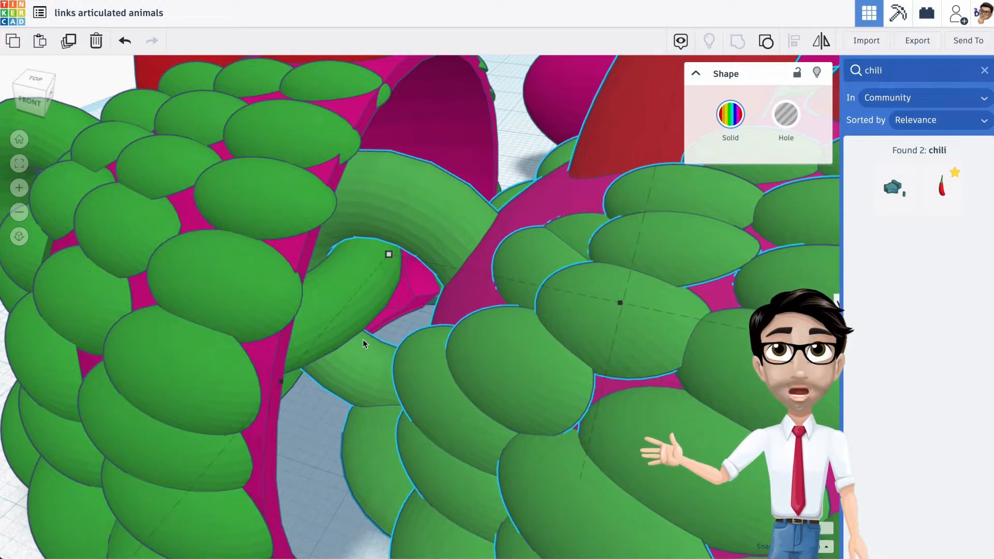
# Step: Make the original scaled link transparent
pyautogui.click(285, 250)
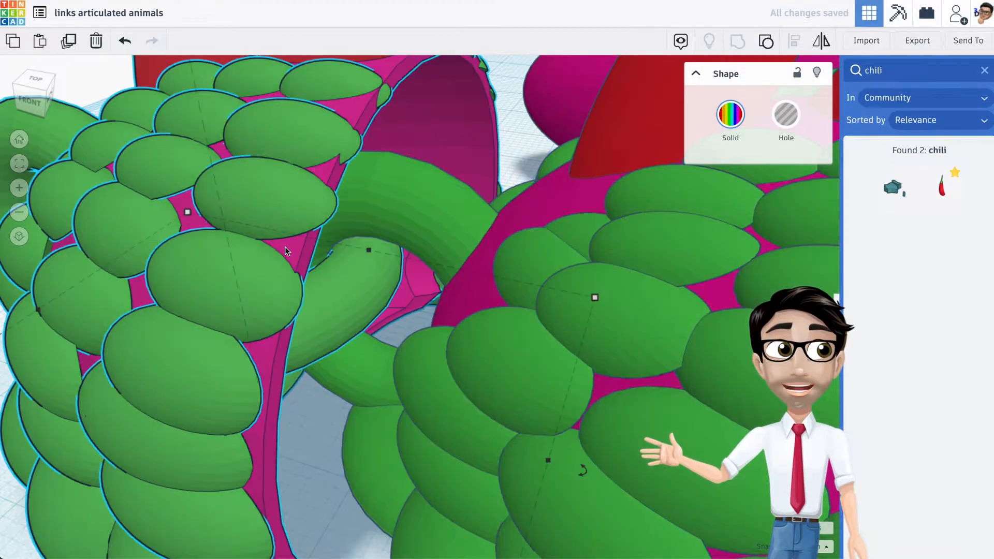
pyautogui.press('t')
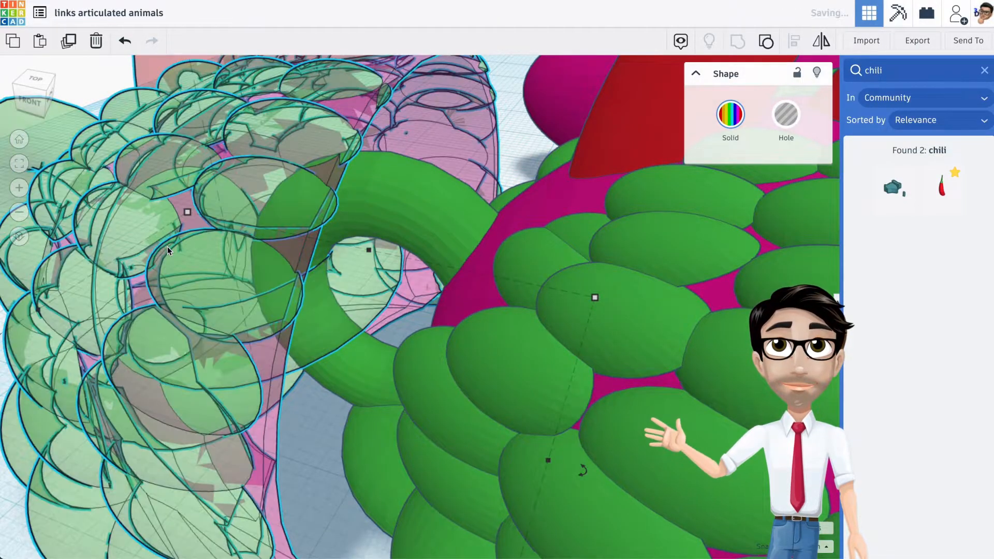
# Step: Examine the solid link's ring inside the transparent link from behind and above for clearance
pyautogui.moveTo(315, 340); pyautogui.dragTo(461, 387, button='right')
pyautogui.scroll(5, 616, 419)
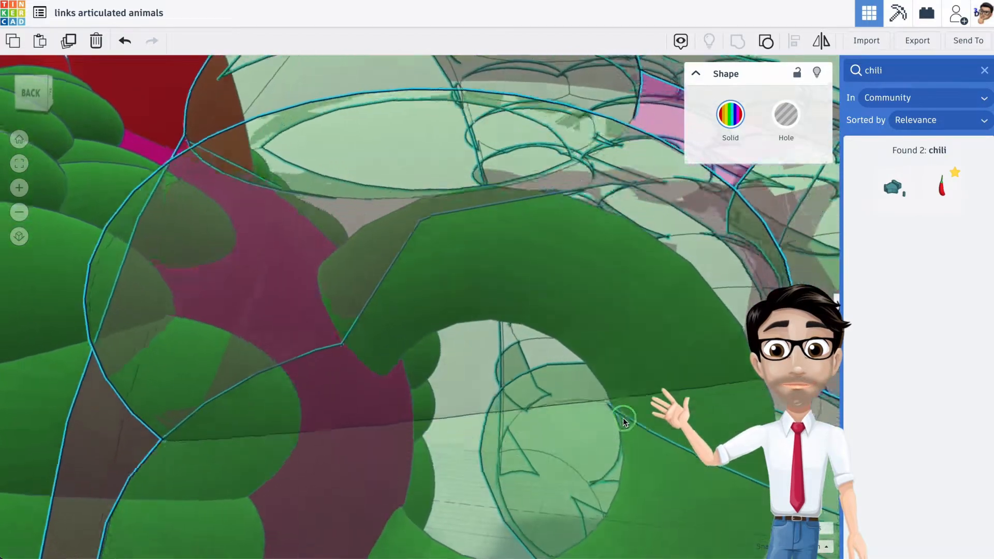
pyautogui.moveTo(625, 426); pyautogui.dragTo(594, 323, button='right')
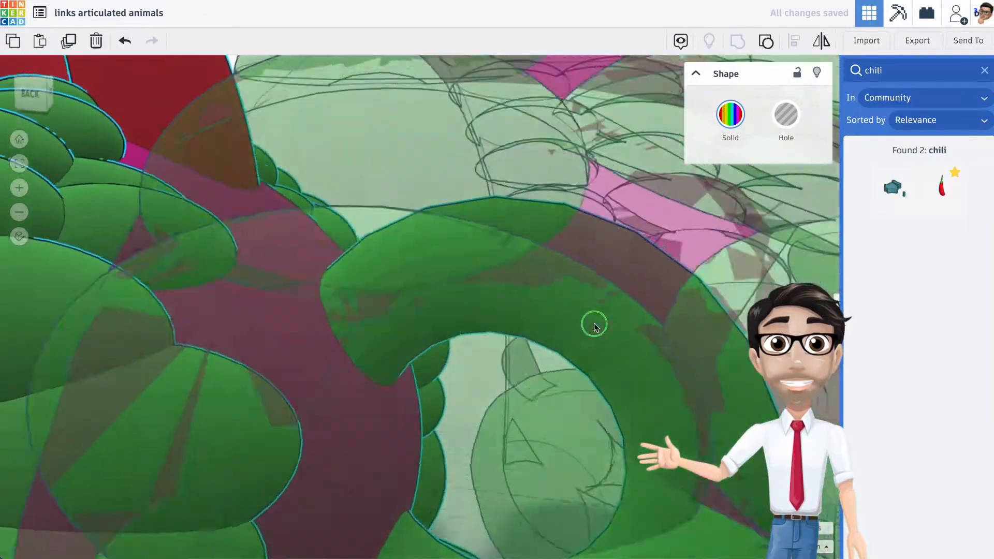
pyautogui.moveTo(704, 382); pyautogui.dragTo(646, 297, button='right')
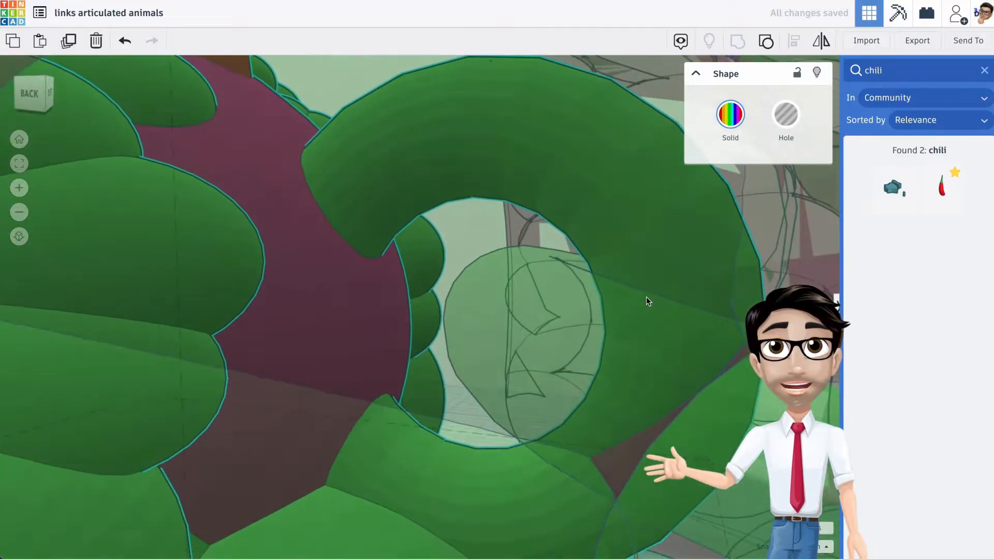
pyautogui.moveTo(614, 335); pyautogui.dragTo(728, 446, button='right')
pyautogui.scroll(-10, 652, 418)
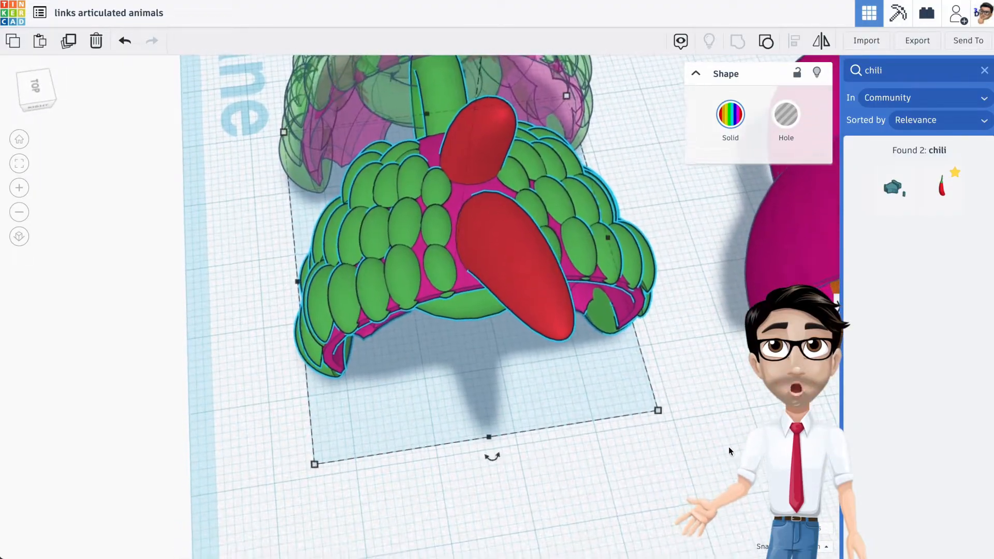
pyautogui.moveTo(660, 278); pyautogui.dragTo(640, 216, button='right')
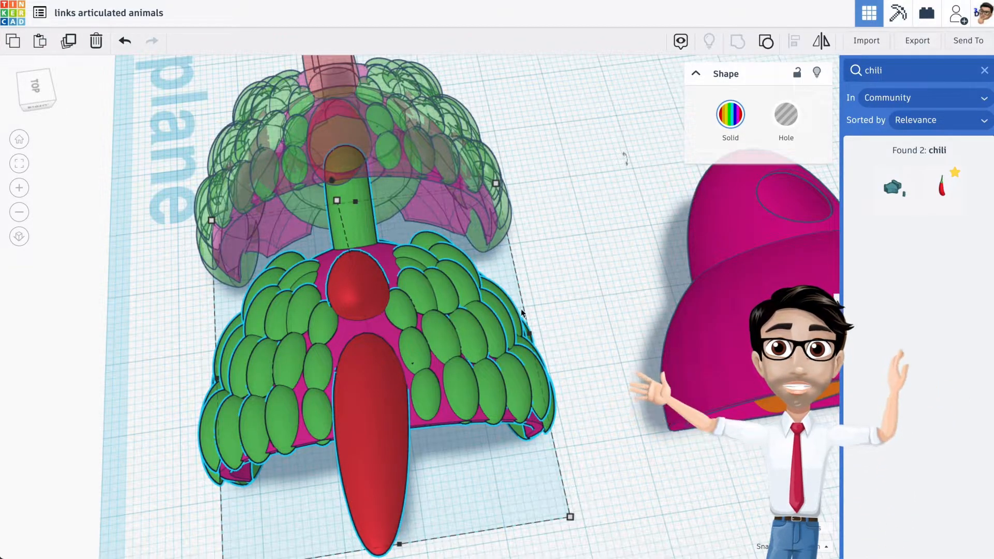
pyautogui.moveTo(471, 374); pyautogui.dragTo(504, 350, button='right')
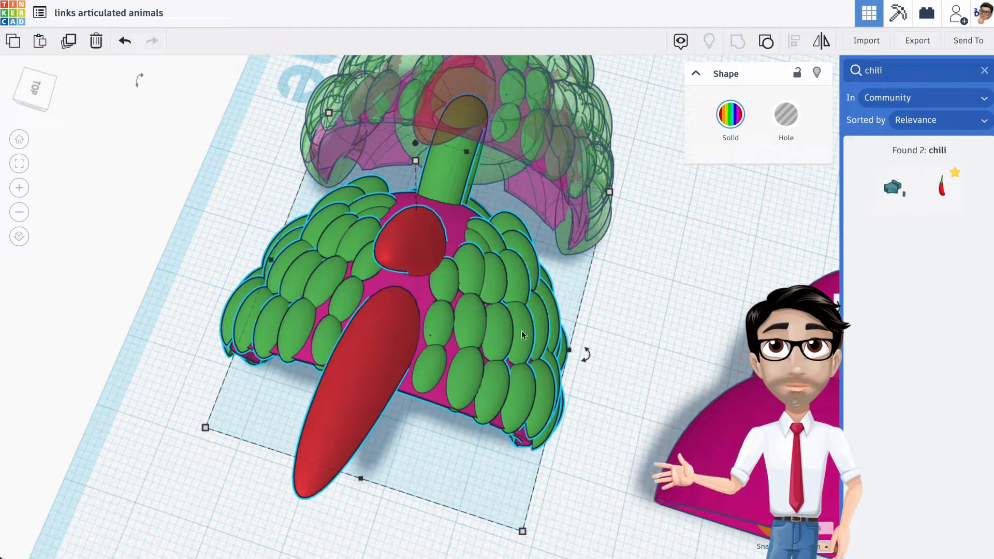
# Step: Rotate the solid scaled link slightly and shift it in small moves to centre its ring inside the transparent link
pyautogui.moveTo(582, 361); pyautogui.dragTo(705, 365)
pyautogui.click(500, 310)
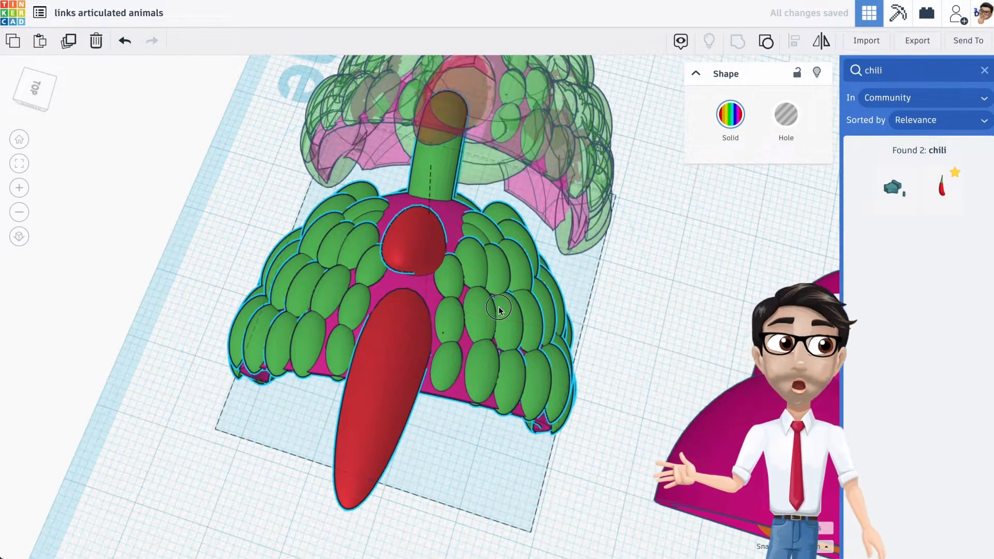
pyautogui.moveTo(499, 310); pyautogui.dragTo(513, 300)
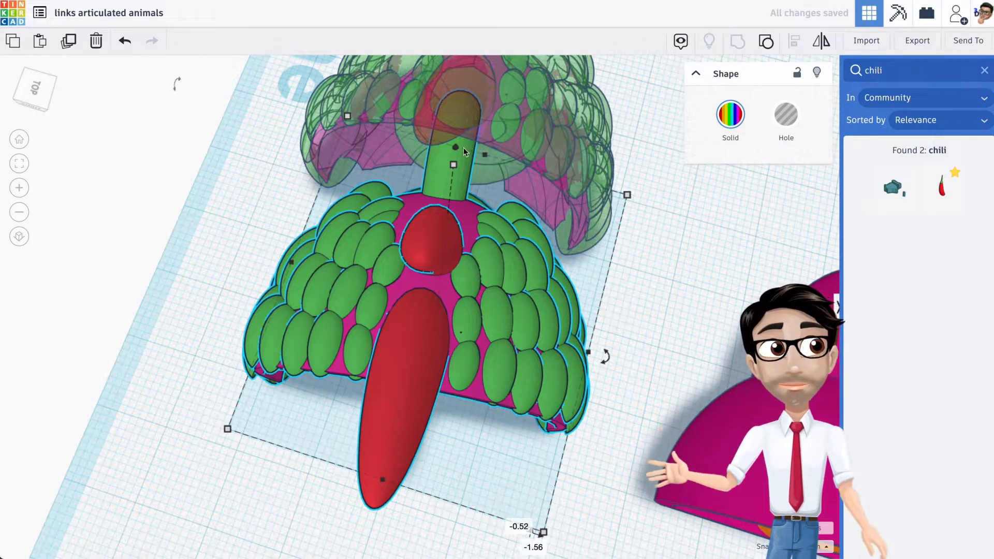
pyautogui.moveTo(577, 273); pyautogui.dragTo(591, 334, button='right')
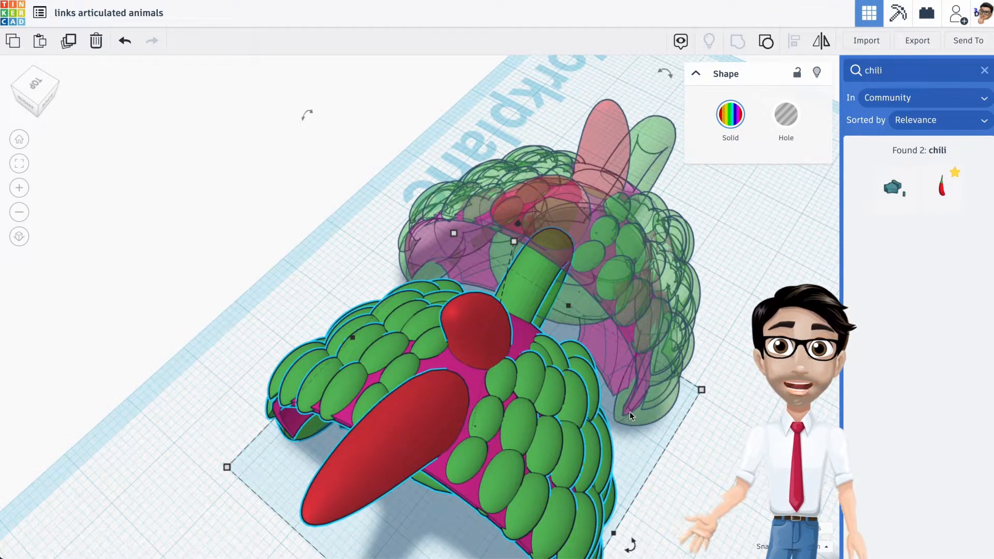
pyautogui.moveTo(572, 427); pyautogui.dragTo(501, 358, button='right')
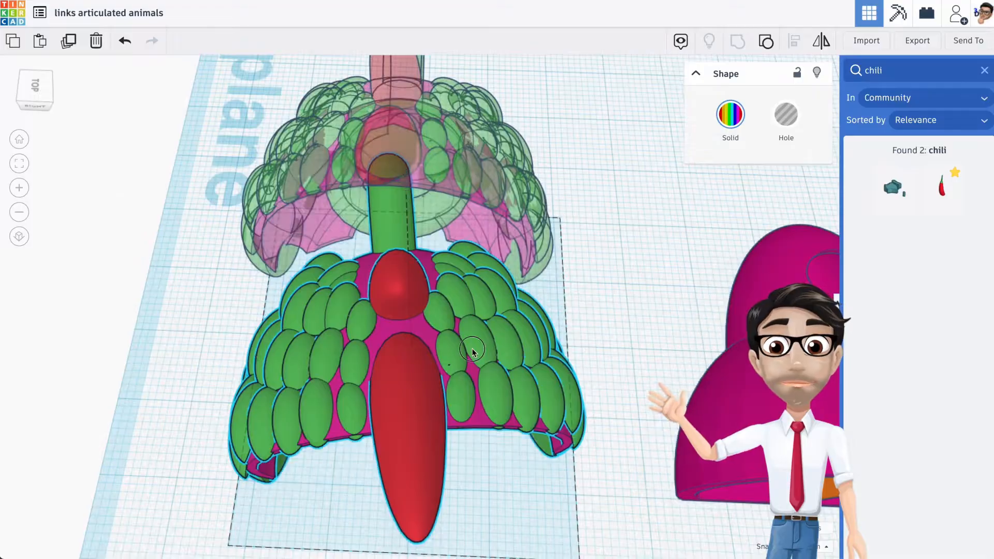
pyautogui.moveTo(474, 348); pyautogui.dragTo(481, 345)
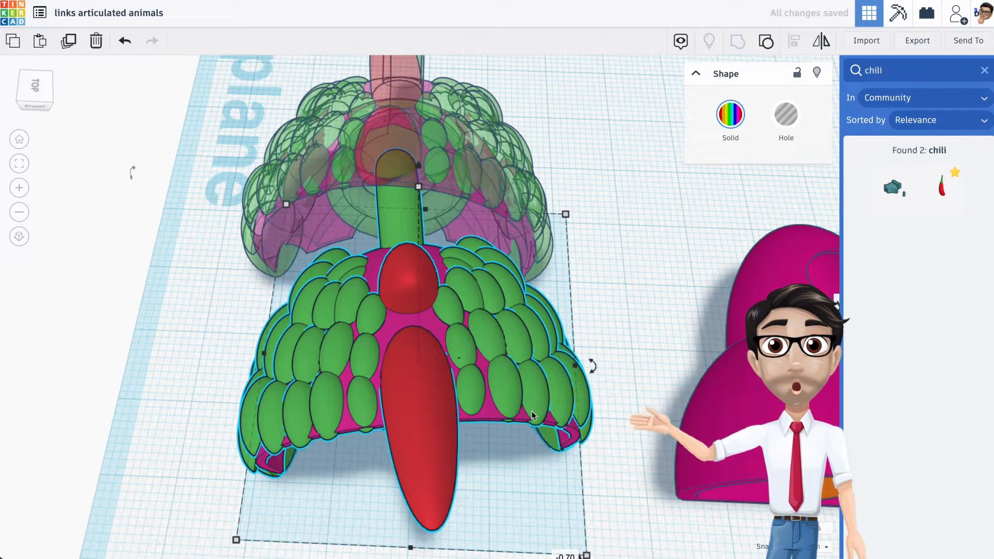
pyautogui.moveTo(595, 367); pyautogui.dragTo(677, 361)
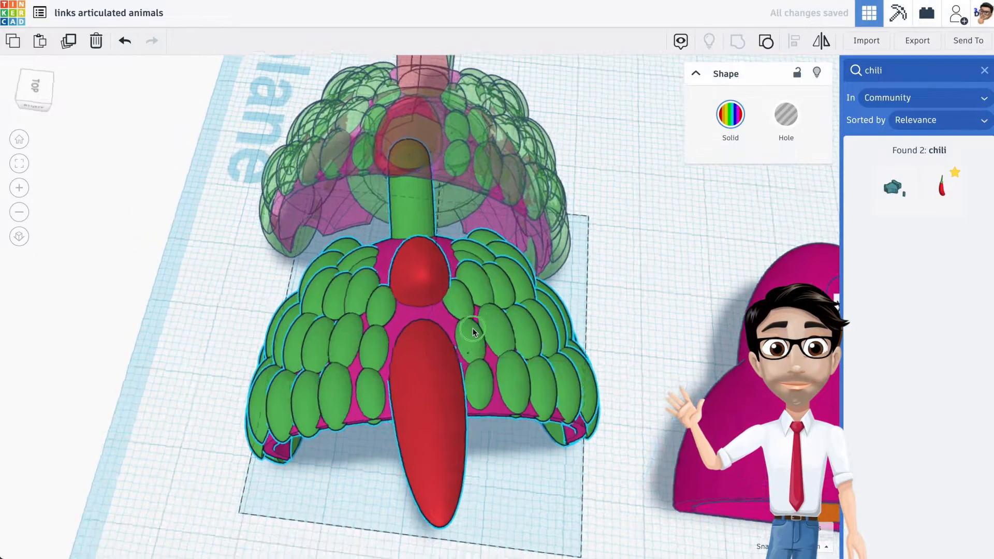
# Step: Examine the gap between the scales of the two links and the ring joint from the side and above
pyautogui.moveTo(473, 328)
pyautogui.mouseDown(button='right')
pyautogui.moveTo(421, 166)
pyautogui.moveTo(478, 334)
pyautogui.mouseUp(button='right')
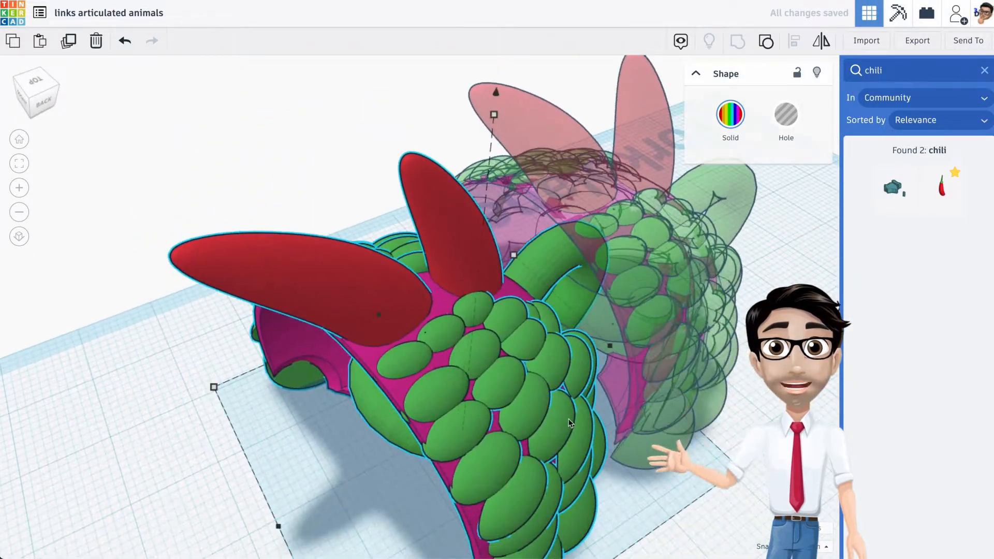
pyautogui.scroll(3, 499, 327)
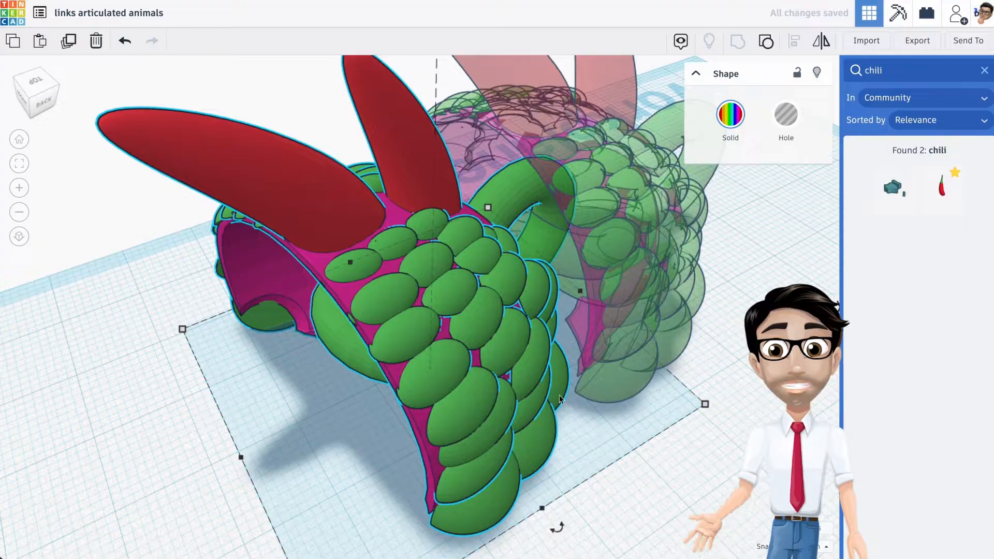
pyautogui.scroll(5, 569, 387)
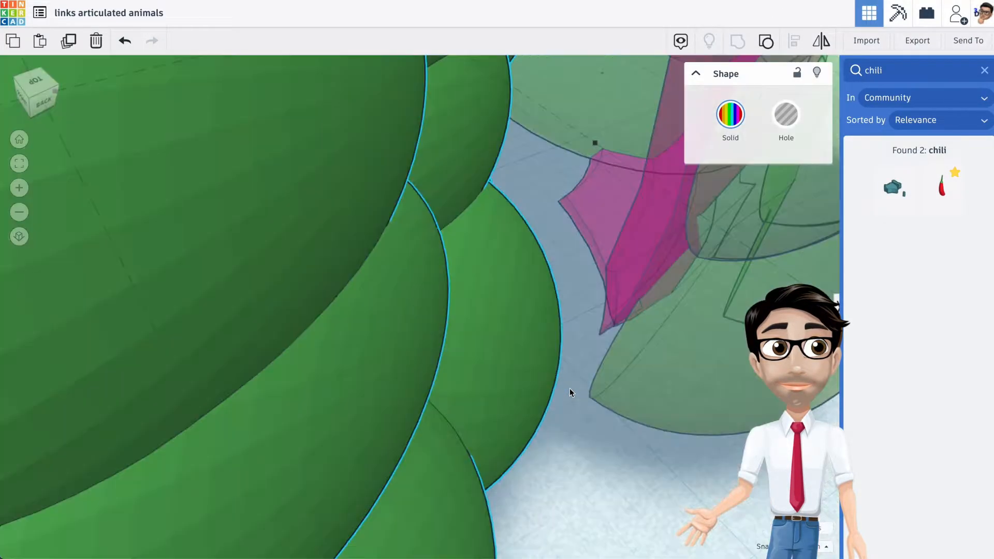
pyautogui.scroll(-4, 568, 383)
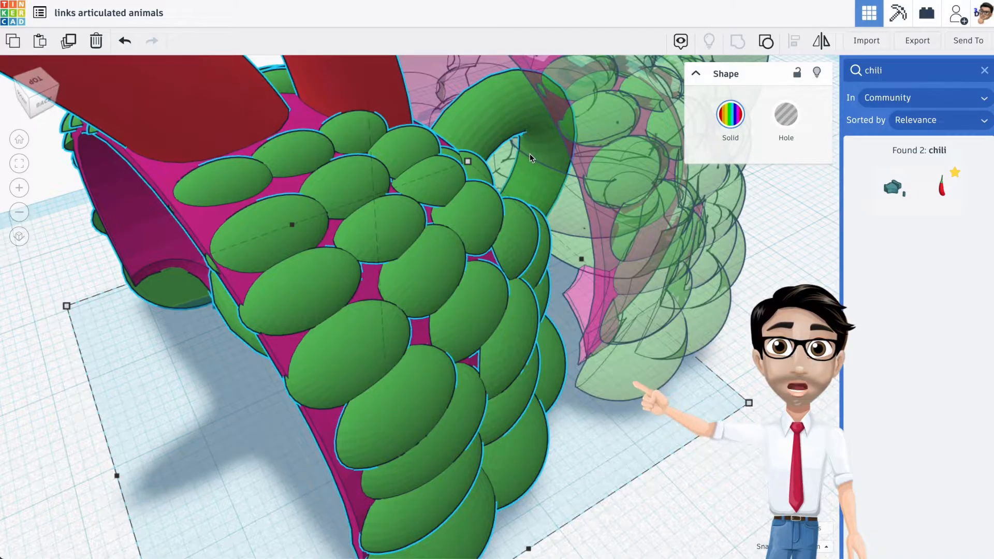
pyautogui.scroll(-5, 529, 154)
pyautogui.scroll(8, 529, 154)
pyautogui.moveTo(530, 154); pyautogui.dragTo(675, 221, button='right')
pyautogui.scroll(-10, 675, 222)
pyautogui.moveTo(722, 251); pyautogui.dragTo(584, 321, button='right')
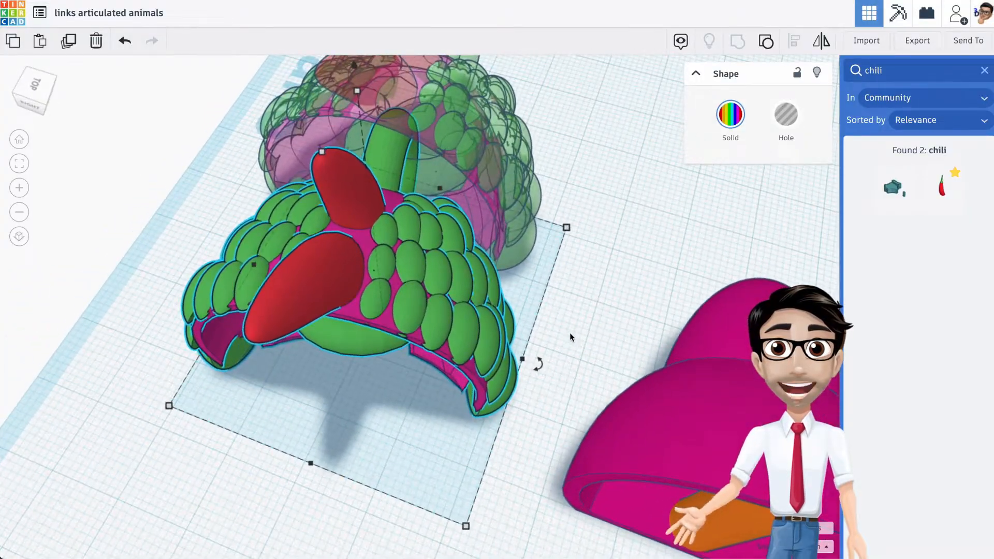
# Step: Select all the plain magenta links together and move them off the back edge of the workplane
pyautogui.scroll(-5, 569, 332)
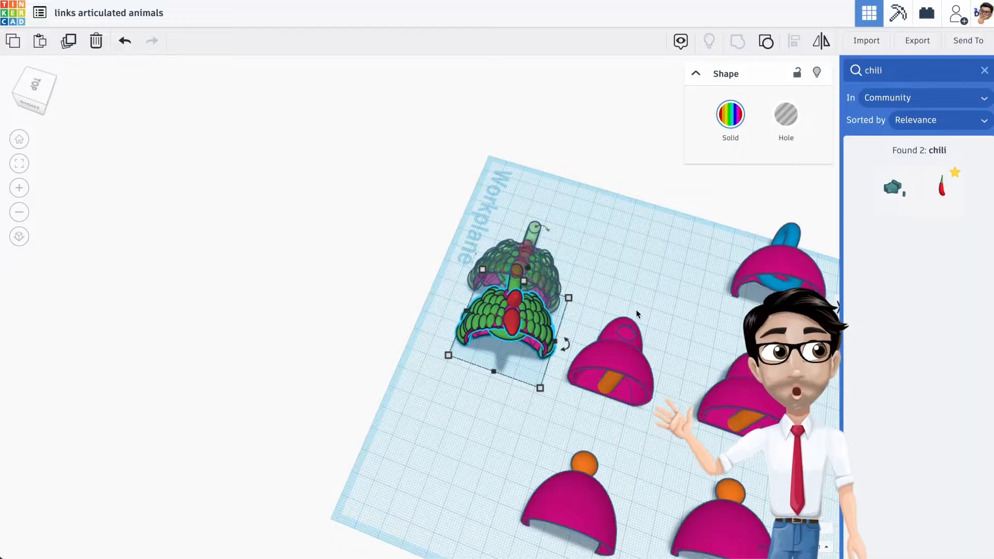
pyautogui.scroll(-3, 353, 223)
pyautogui.moveTo(462, 130); pyautogui.dragTo(443, 206)
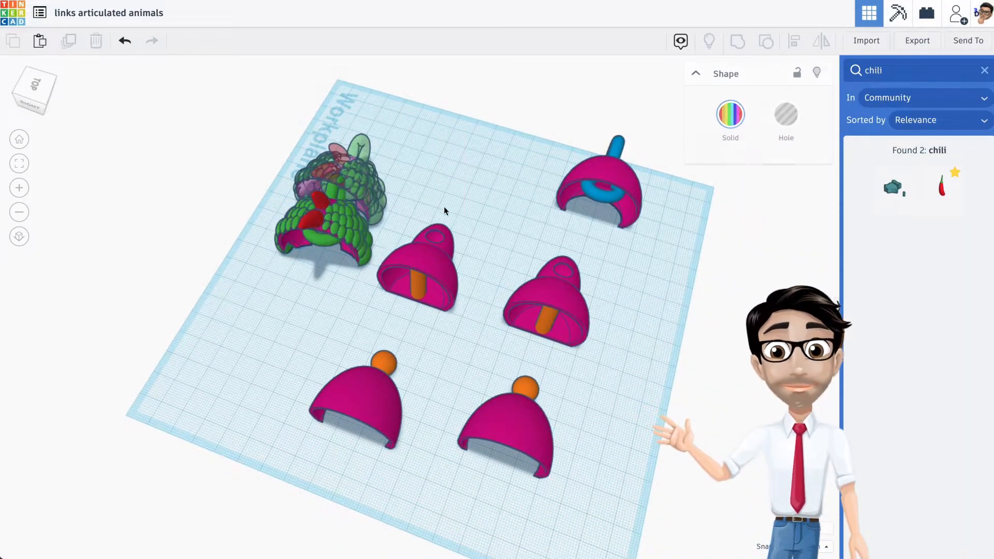
pyautogui.moveTo(443, 206); pyautogui.dragTo(490, 199, button='right')
pyautogui.moveTo(401, 98); pyautogui.dragTo(778, 422)
pyautogui.moveTo(421, 355); pyautogui.dragTo(443, 366, button='right')
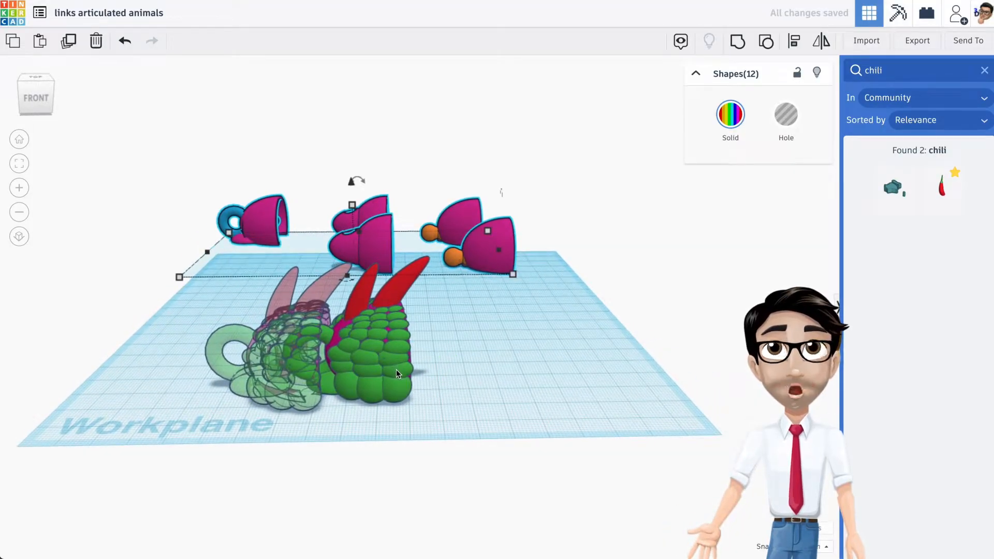
# Step: Examine the interlocked scaled links from the front, low side and open end for scales dipping below the workplane
pyautogui.click(306, 407)
pyautogui.scroll(-1, 344, 400)
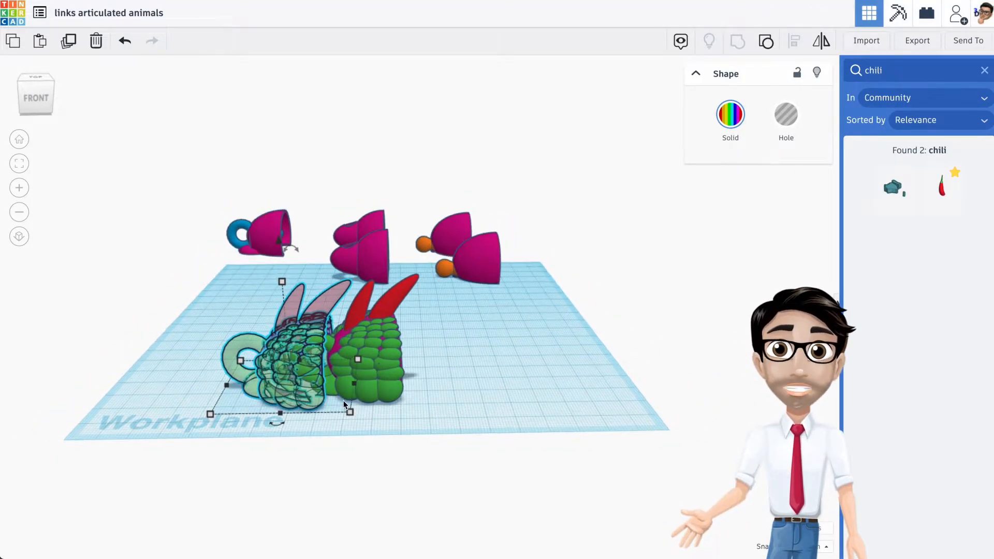
pyautogui.scroll(4, 344, 403)
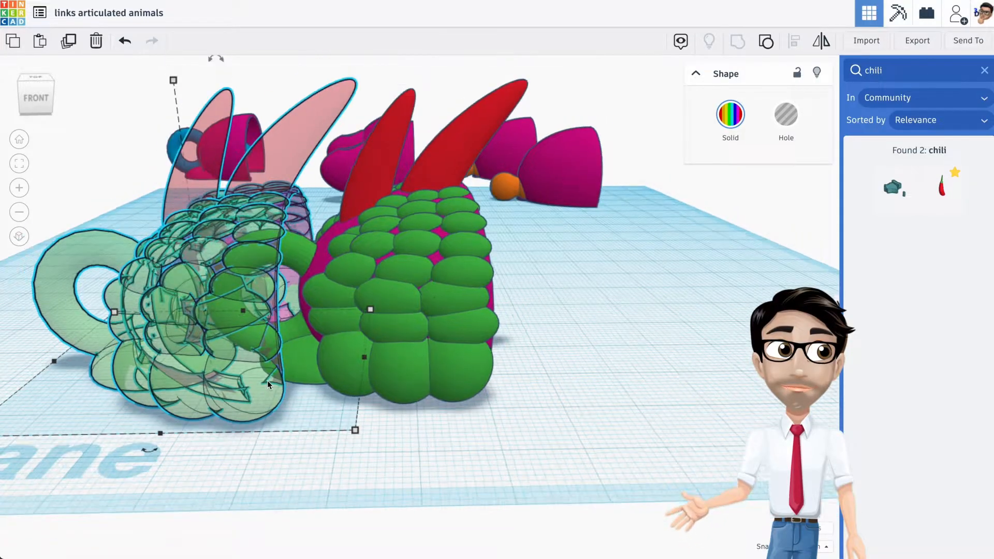
pyautogui.moveTo(265, 388); pyautogui.dragTo(628, 459, button='right')
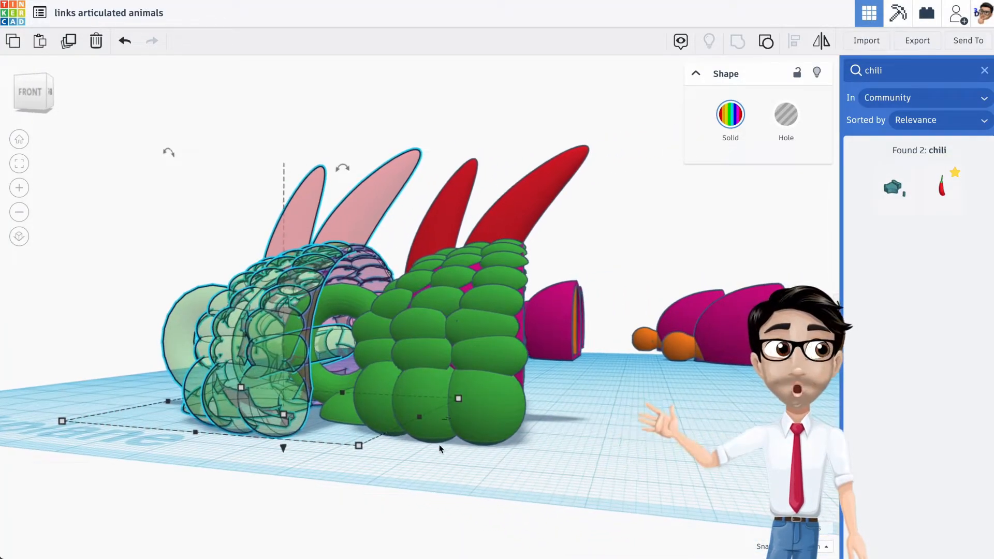
pyautogui.moveTo(439, 448); pyautogui.dragTo(478, 435, button='right')
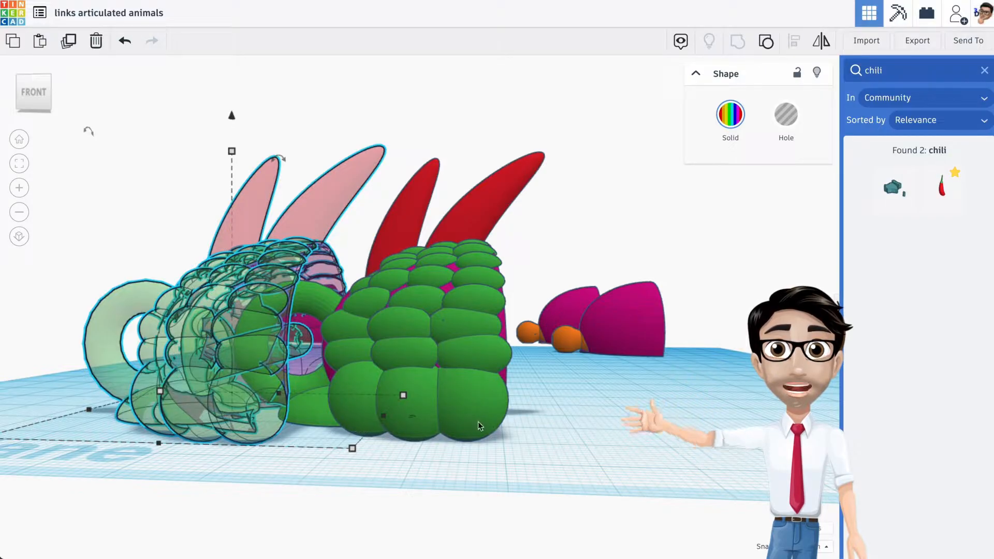
pyautogui.moveTo(375, 419); pyautogui.dragTo(316, 432, button='right')
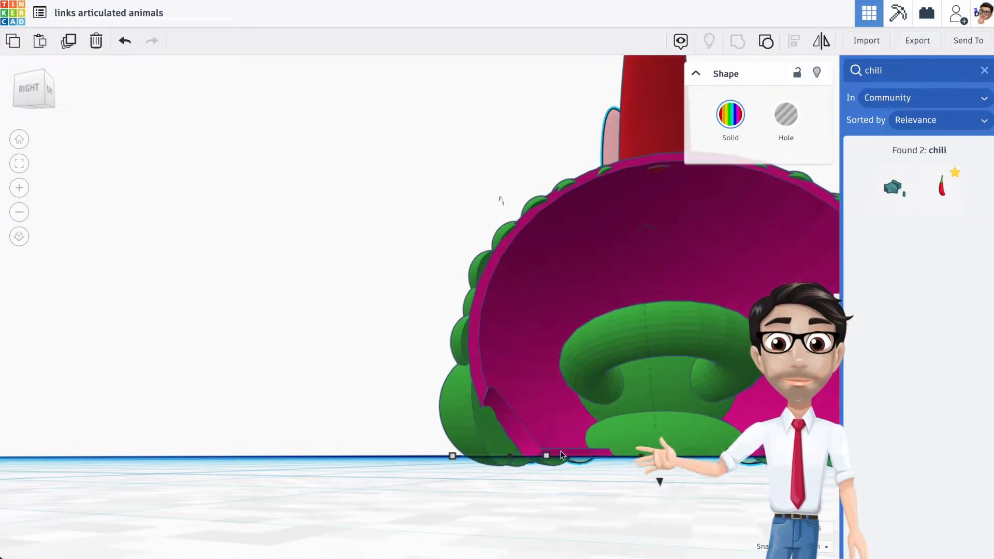
pyautogui.moveTo(663, 431); pyautogui.dragTo(776, 451, button='right')
pyautogui.moveTo(647, 446); pyautogui.dragTo(744, 432, button='right')
pyautogui.click(625, 412)
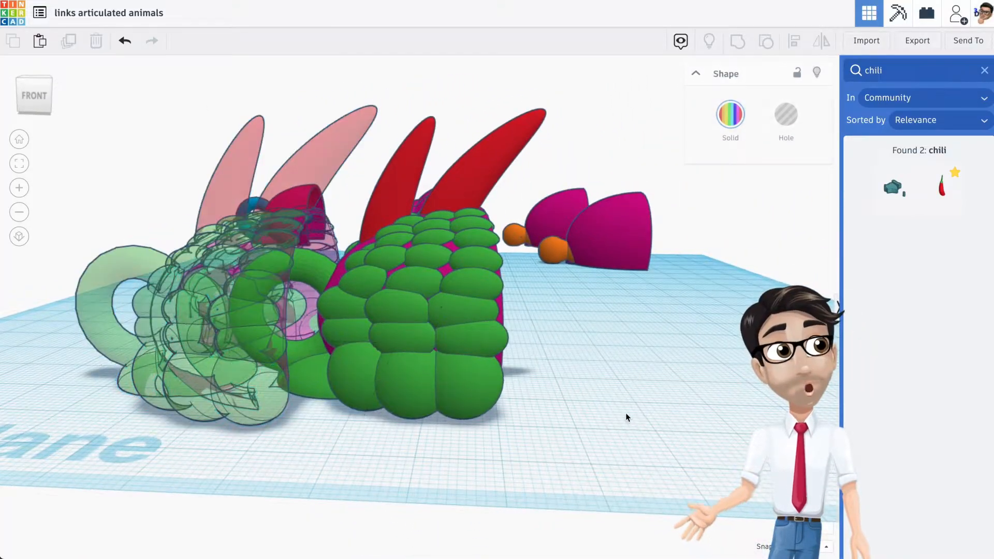
# Step: Leave the chili search and place a box hole at the solid scaled link, extending 20 mm down from the workplane
pyautogui.click(984, 72)
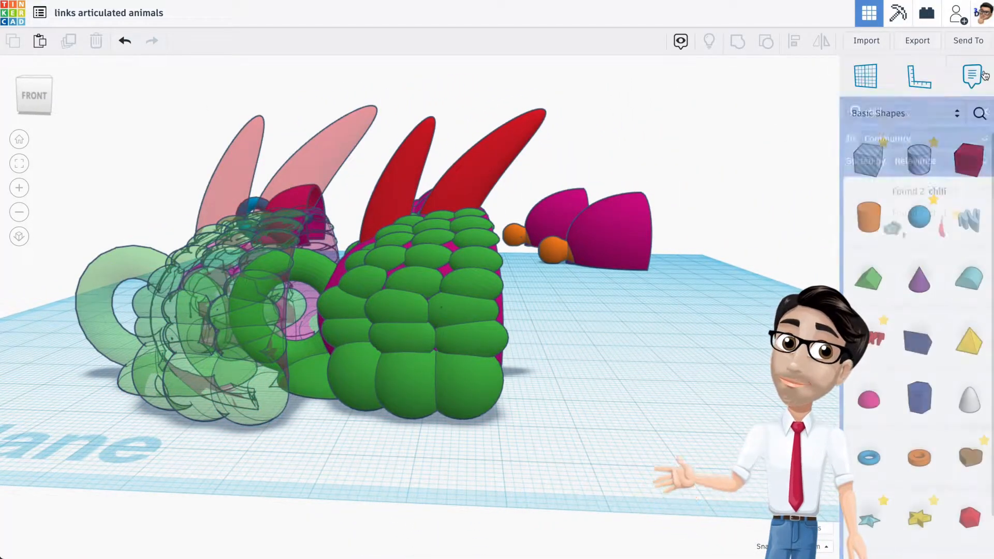
pyautogui.moveTo(871, 163); pyautogui.dragTo(414, 387)
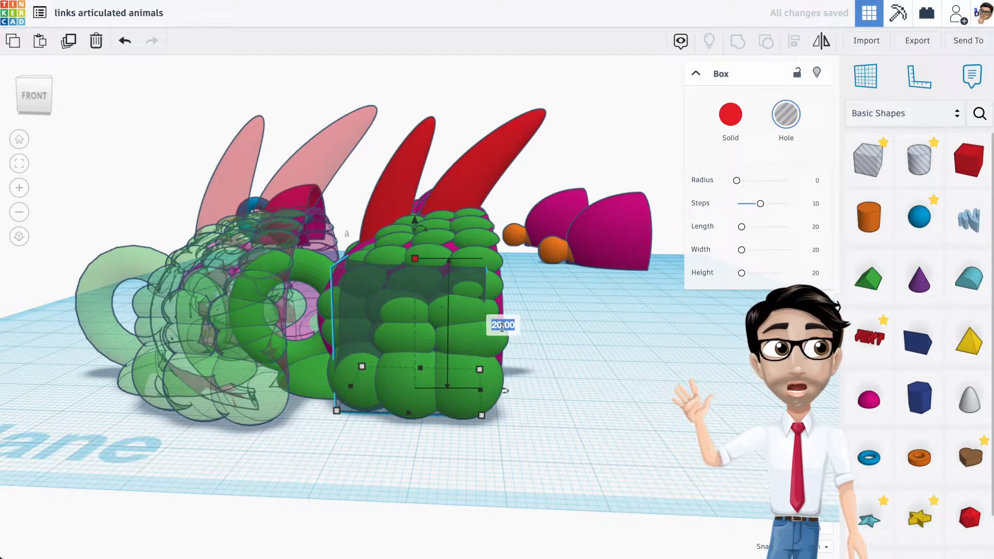
pyautogui.press('Return')
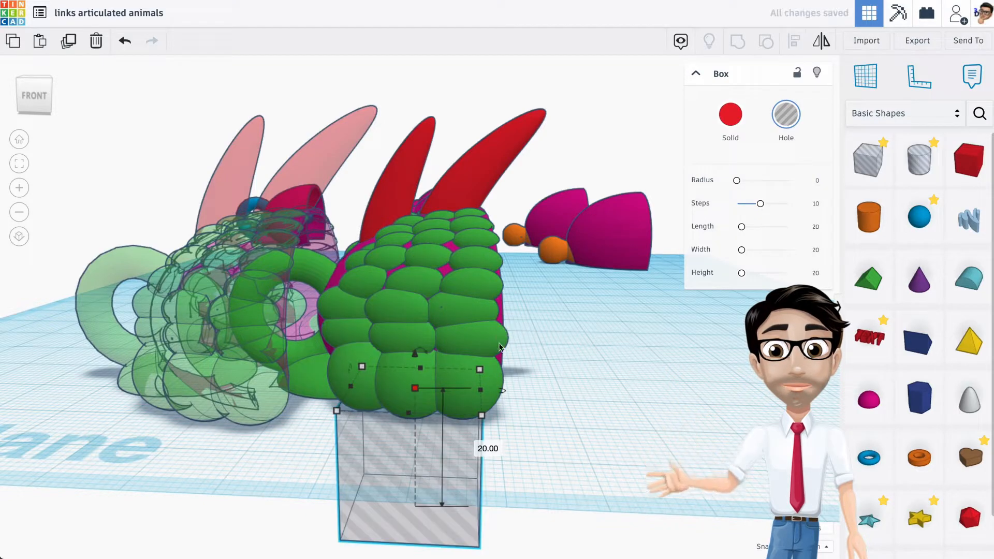
# Step: Enlarge the box hole's footprint to about 48.8 by 51.3 mm so it spans the whole solid link
pyautogui.moveTo(503, 331); pyautogui.dragTo(644, 387, button='right')
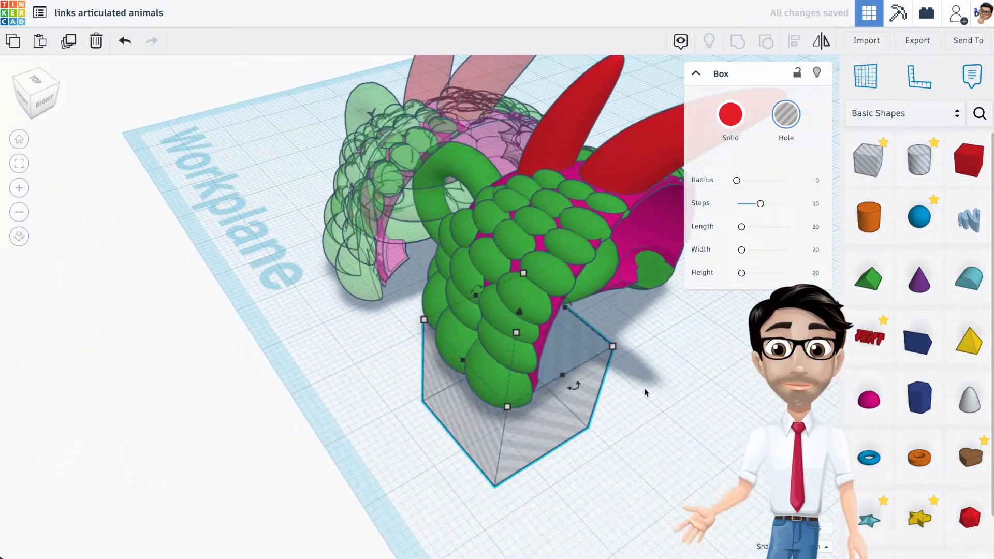
pyautogui.moveTo(613, 347); pyautogui.dragTo(728, 294)
pyautogui.moveTo(487, 357); pyautogui.dragTo(575, 367, button='right')
pyautogui.moveTo(358, 343); pyautogui.dragTo(191, 337)
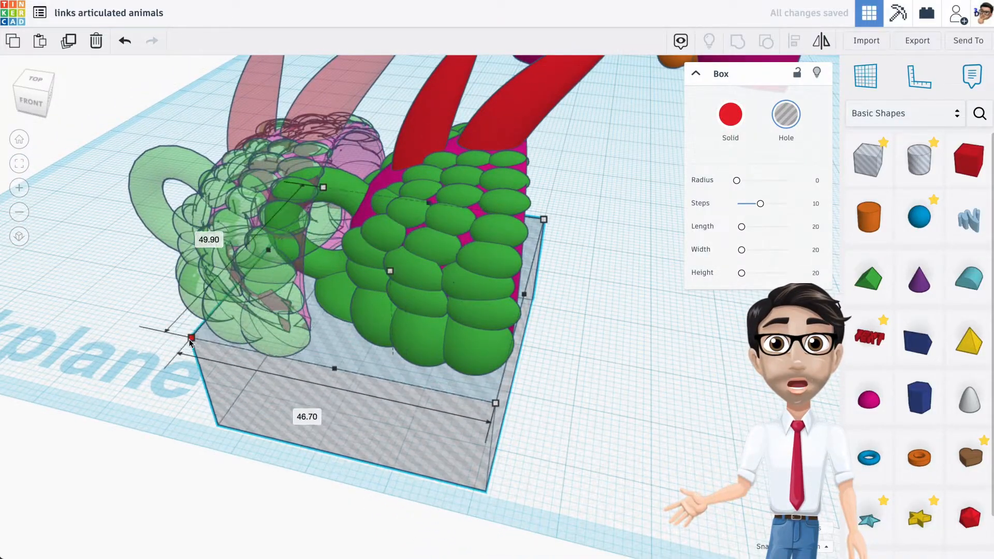
pyautogui.moveTo(493, 407); pyautogui.dragTo(509, 414)
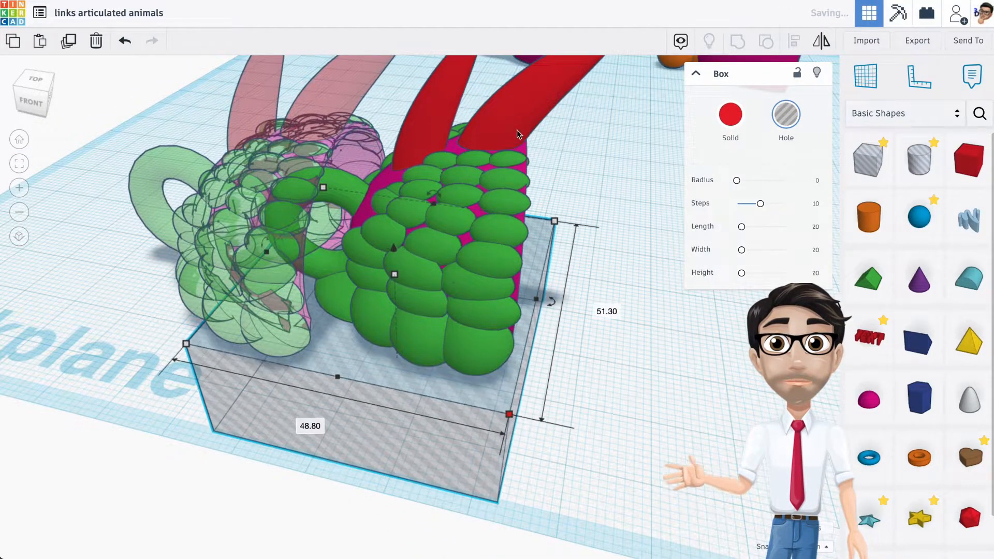
# Step: Duplicate the box hole and move the copy about -75 mm and -7.6 mm across the workplane, past the transparent link
pyautogui.moveTo(463, 261); pyautogui.dragTo(361, 191, button='right')
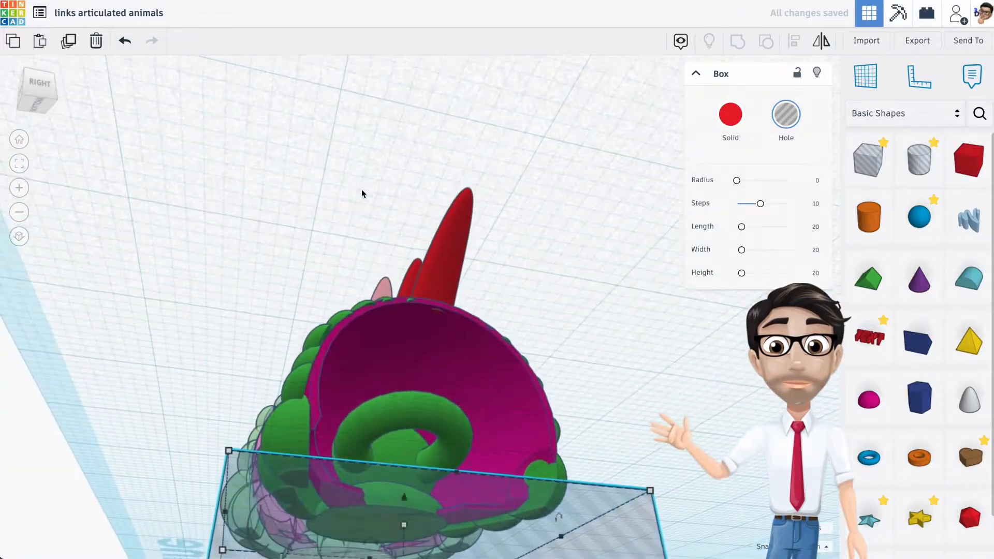
pyautogui.moveTo(464, 511); pyautogui.dragTo(551, 455, button='right')
pyautogui.moveTo(552, 456); pyautogui.dragTo(217, 254)
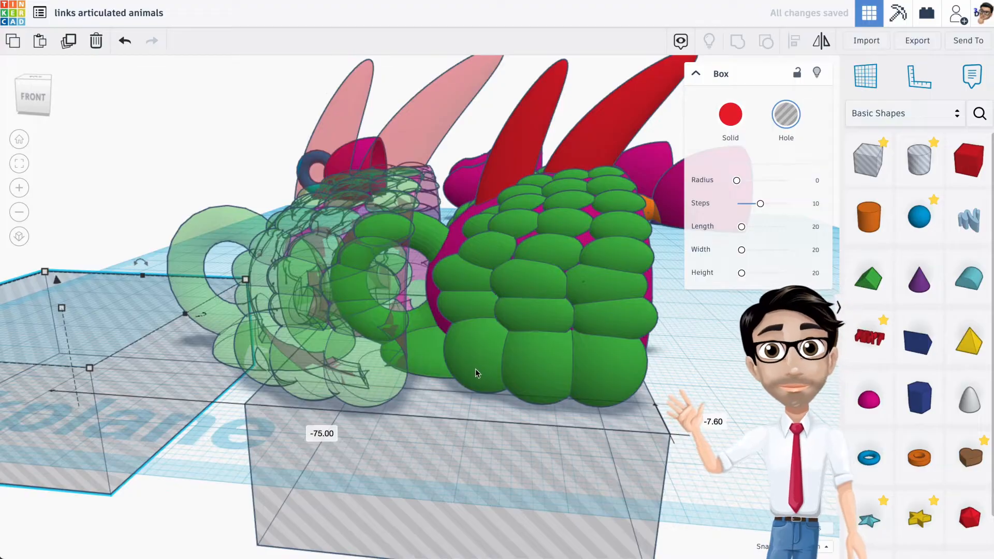
# Step: Group the solid scaled link with the box hole beneath it to cut its underside flat
pyautogui.click(593, 258)
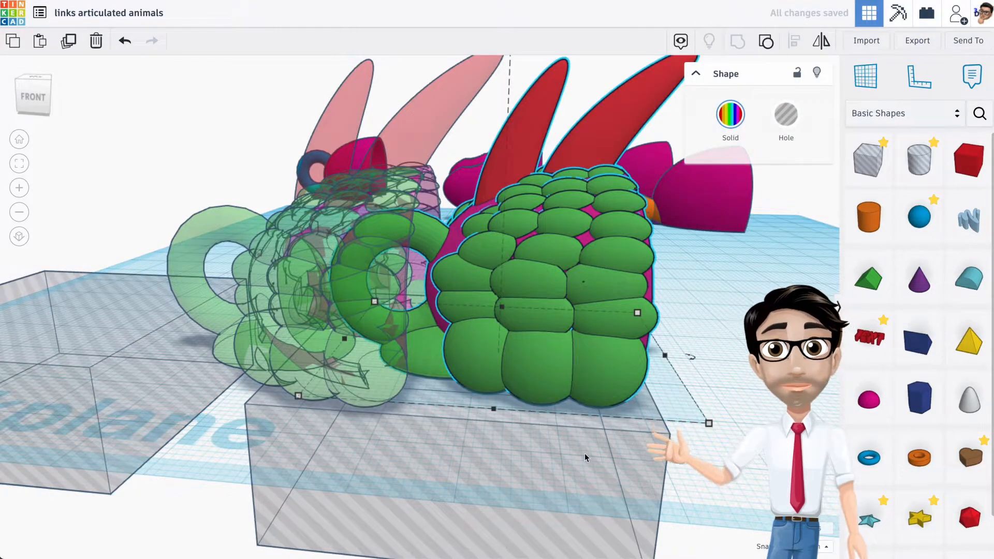
pyautogui.keyDown('shift'); pyautogui.click(563, 494); pyautogui.keyUp('shift')
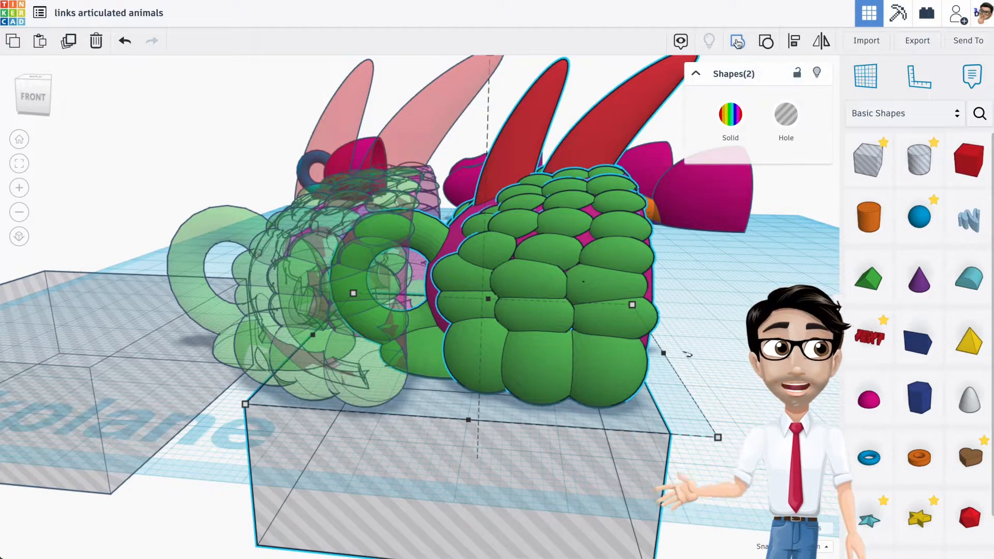
pyautogui.click(765, 47)
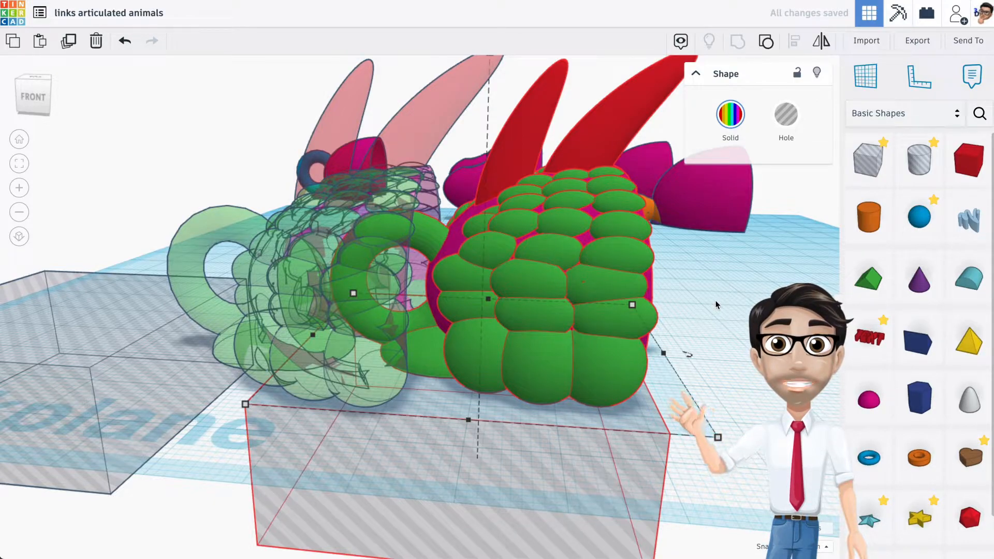
# Step: Examine the trimmed solid link's underside, open end and scales from the side, end and above
pyautogui.moveTo(747, 324); pyautogui.dragTo(420, 299, button='right')
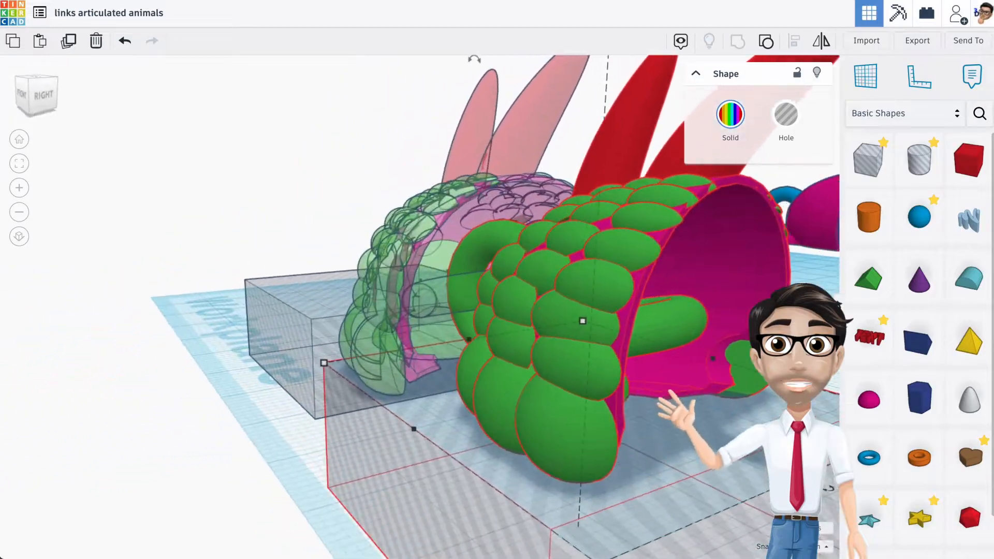
pyautogui.scroll(-5, 695, 343)
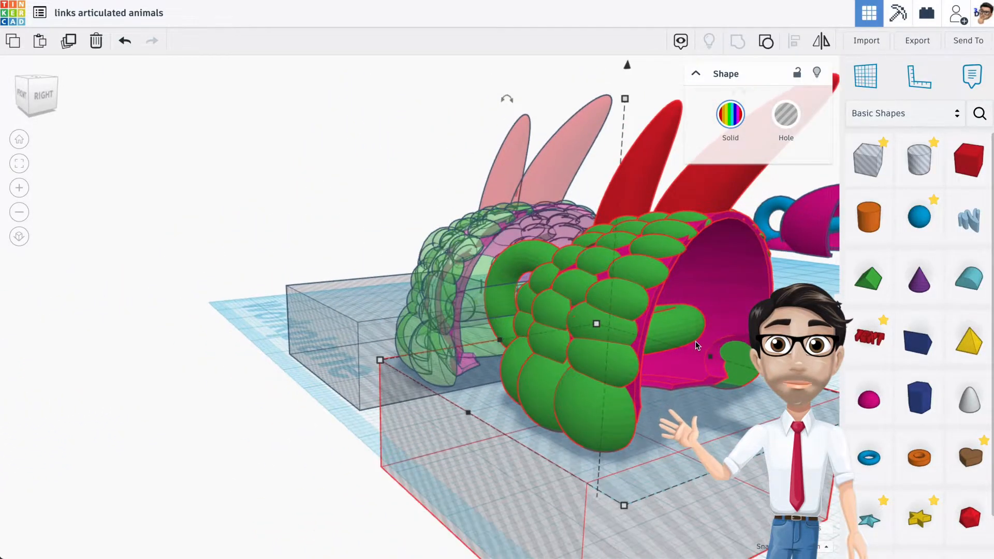
pyautogui.moveTo(703, 344); pyautogui.dragTo(542, 298, button='right')
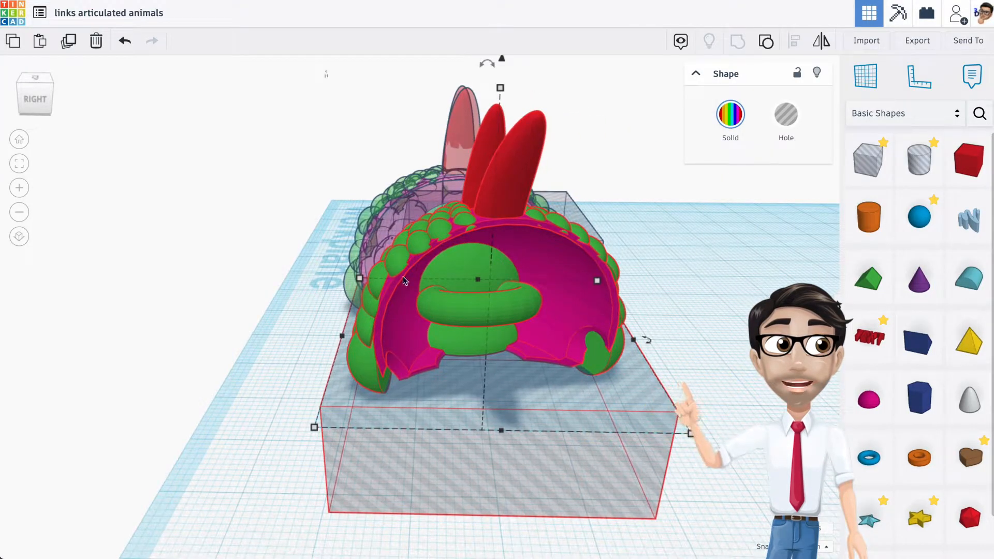
pyautogui.moveTo(407, 280); pyautogui.dragTo(464, 278, button='right')
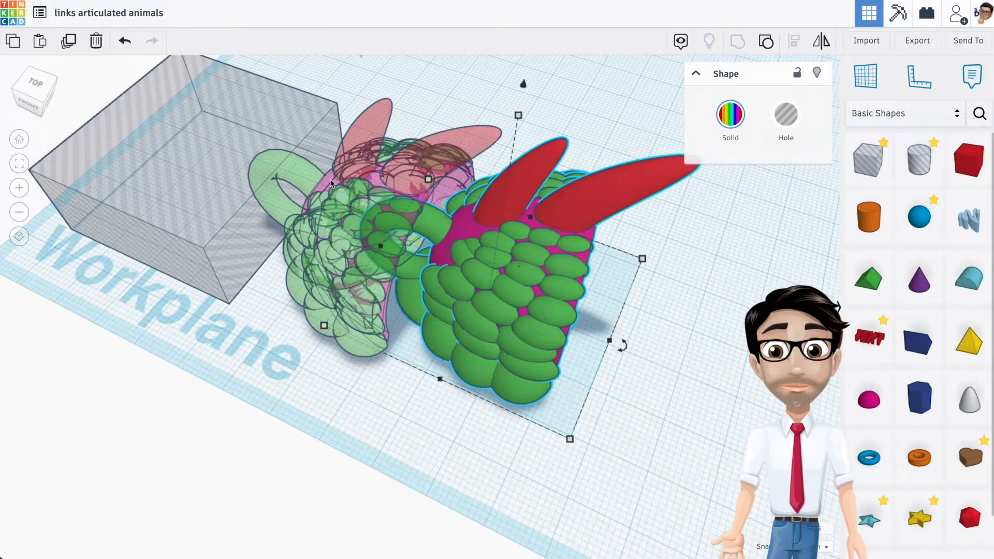
pyautogui.moveTo(331, 182); pyautogui.dragTo(448, 209, button='right')
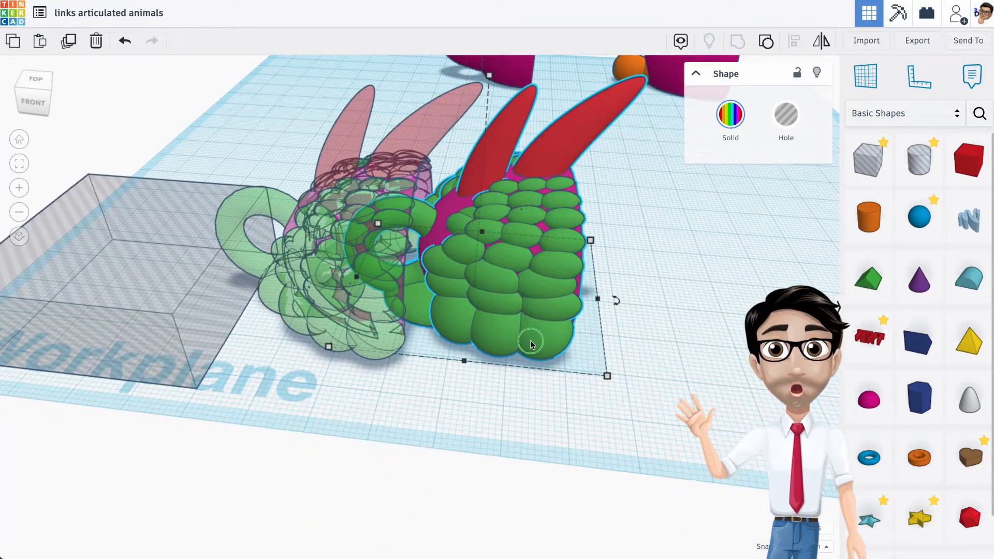
pyautogui.moveTo(530, 344); pyautogui.dragTo(441, 300, button='right')
pyautogui.click(552, 296)
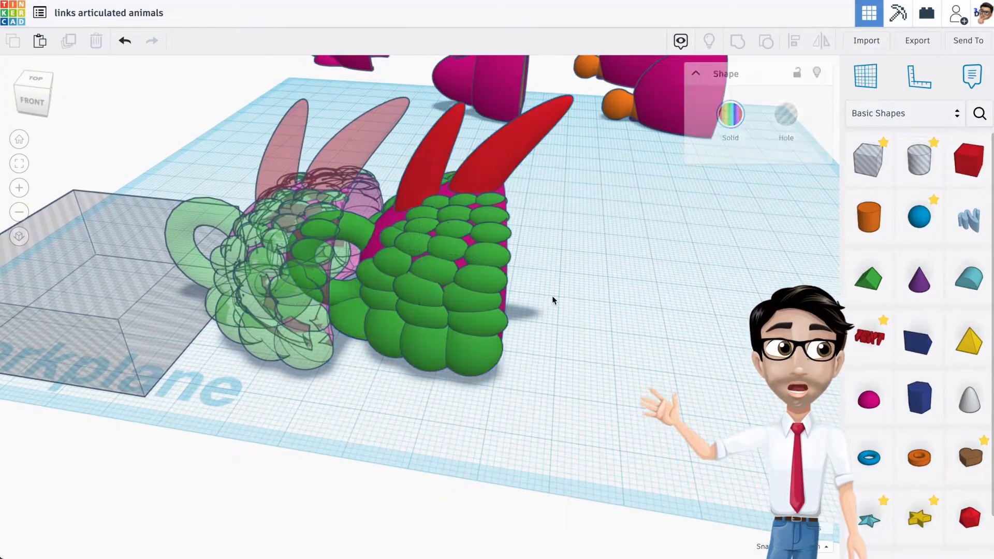
pyautogui.click(462, 288)
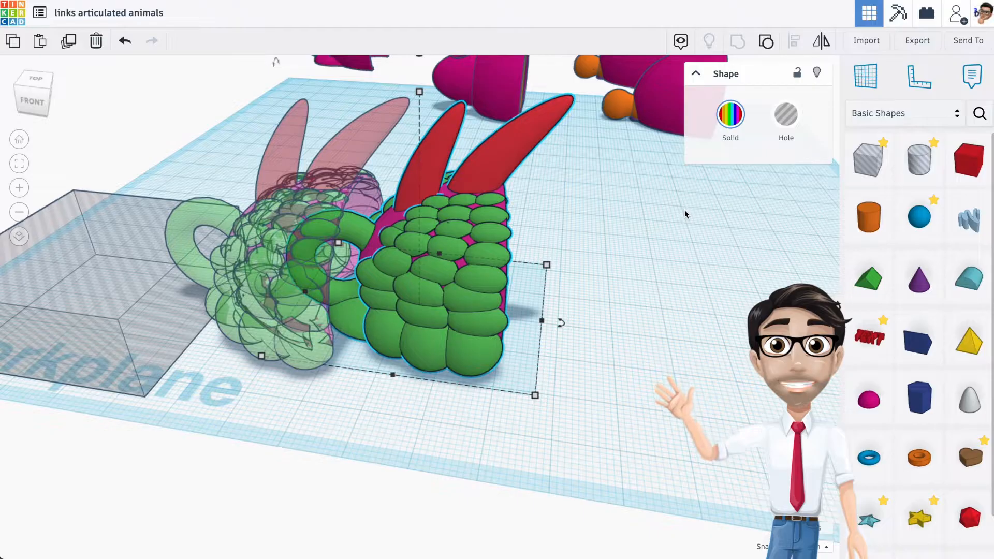
pyautogui.click(630, 241)
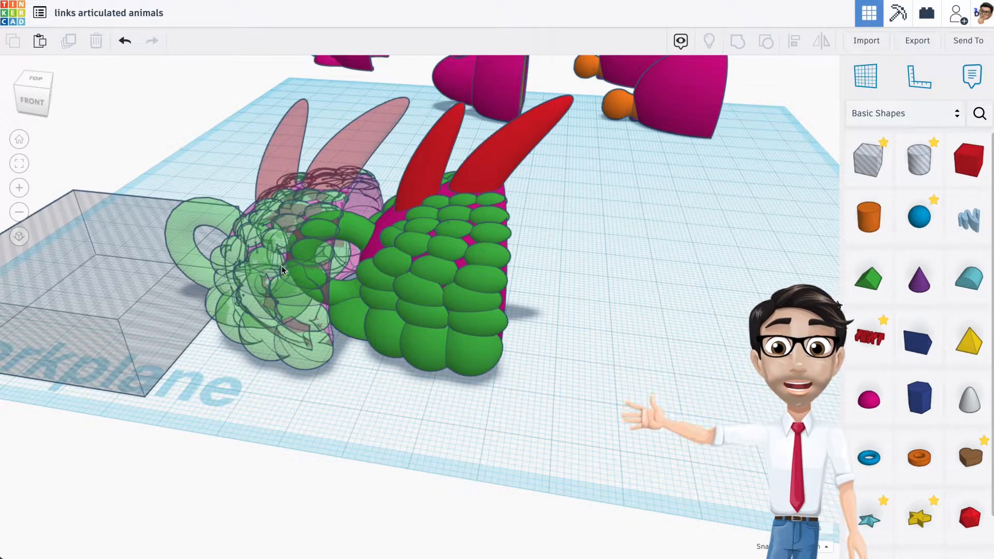
# Step: Start a custom shape in Your Creations from the solid scaled link and name it "Dragon Body 10"
pyautogui.click(420, 285)
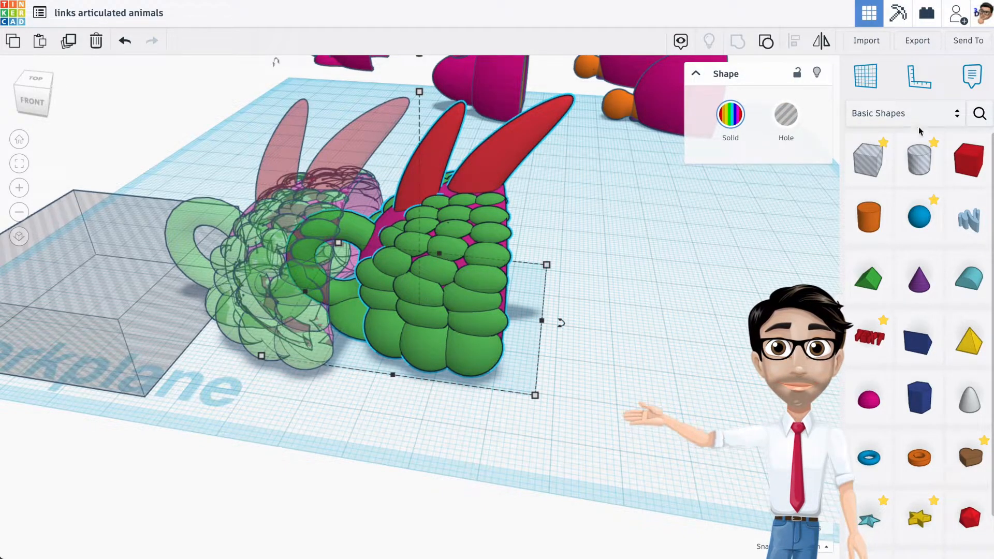
pyautogui.click(950, 118)
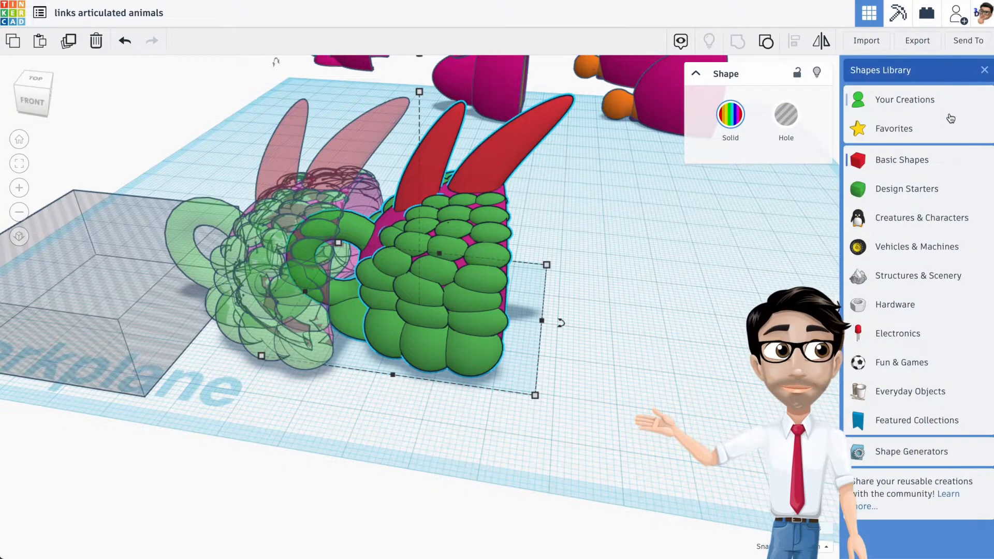
pyautogui.click(917, 105)
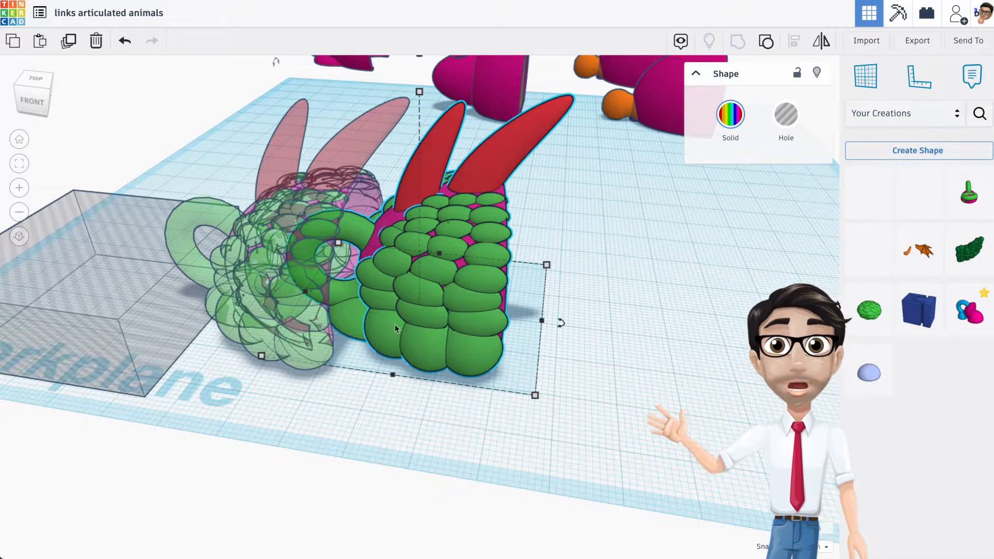
pyautogui.click(917, 150)
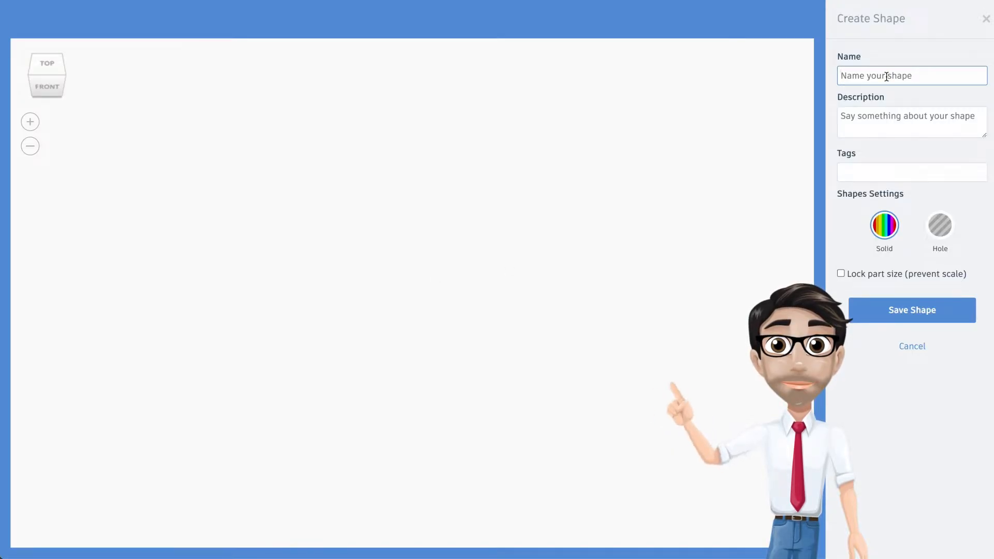
pyautogui.write('agon Body 10')
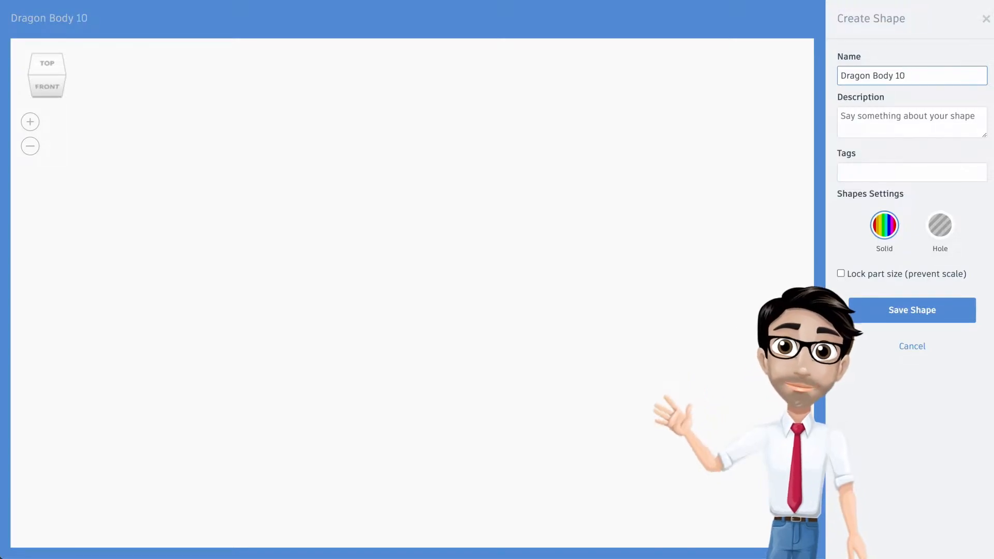
# Step: Enter the shape description "This is the body of the dragon I just made"
pyautogui.click(872, 125)
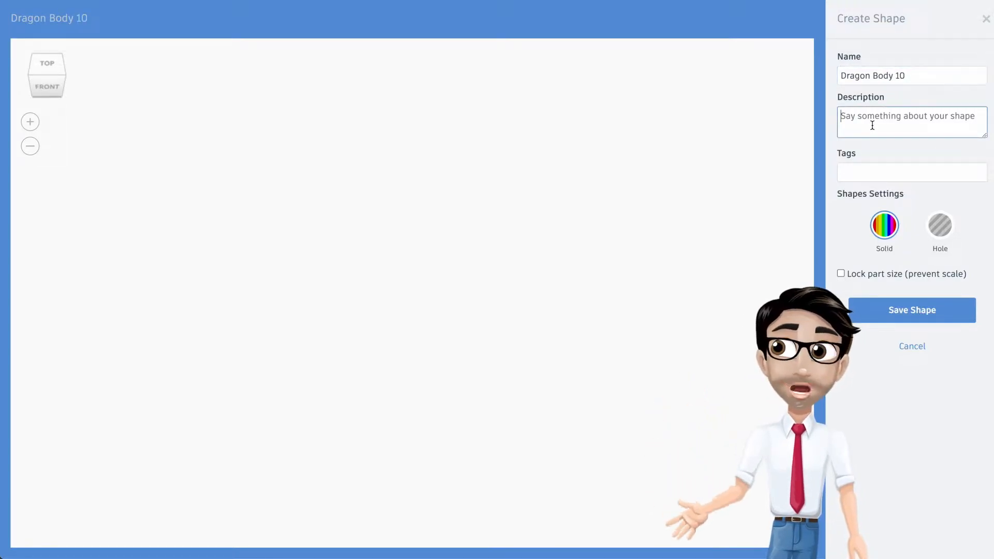
pyautogui.write('This')
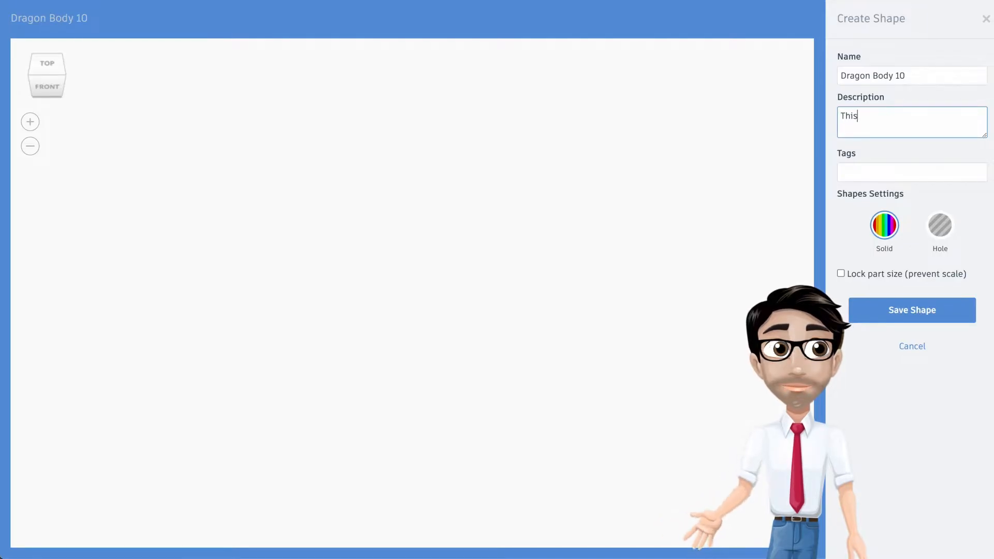
pyautogui.write(' is the body of the d')
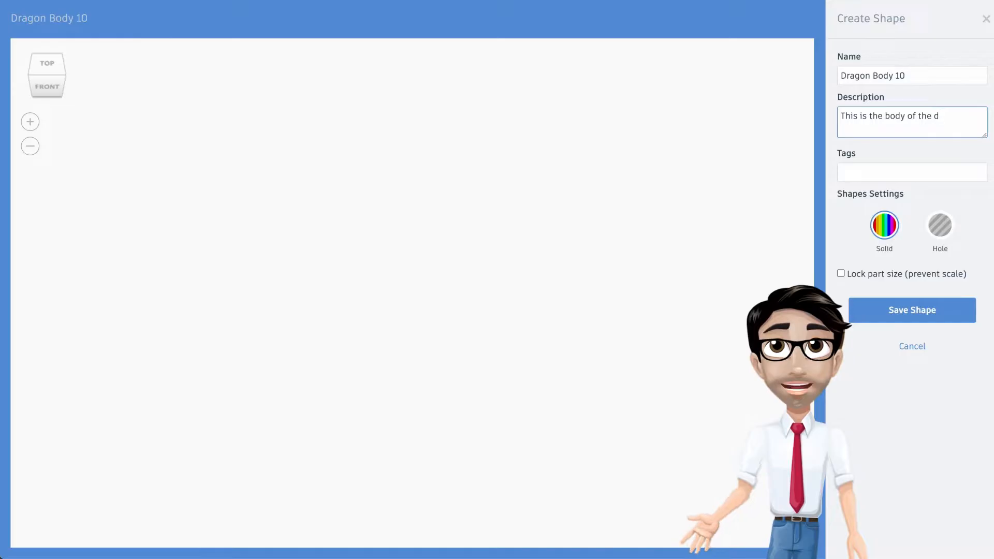
pyautogui.write('ragon I')
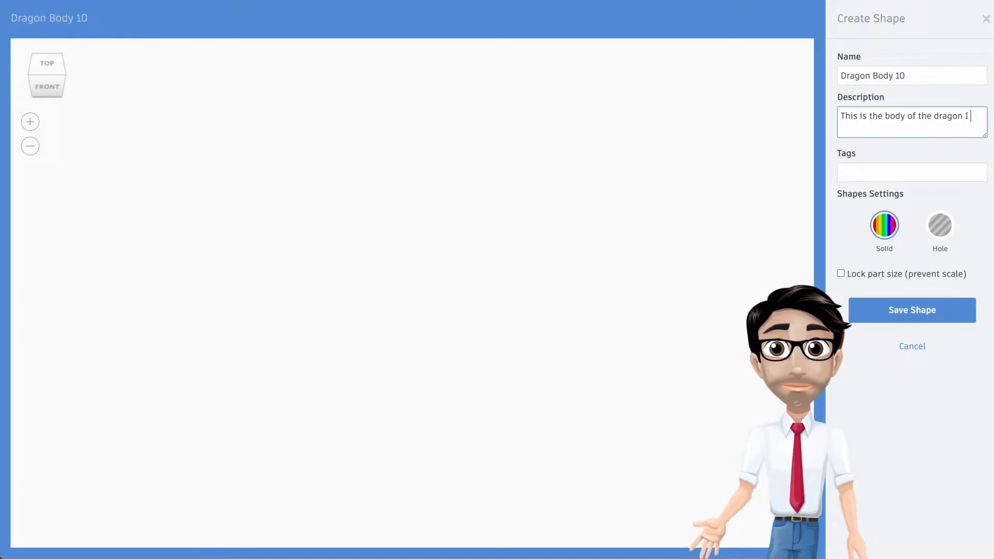
pyautogui.write(' just made')
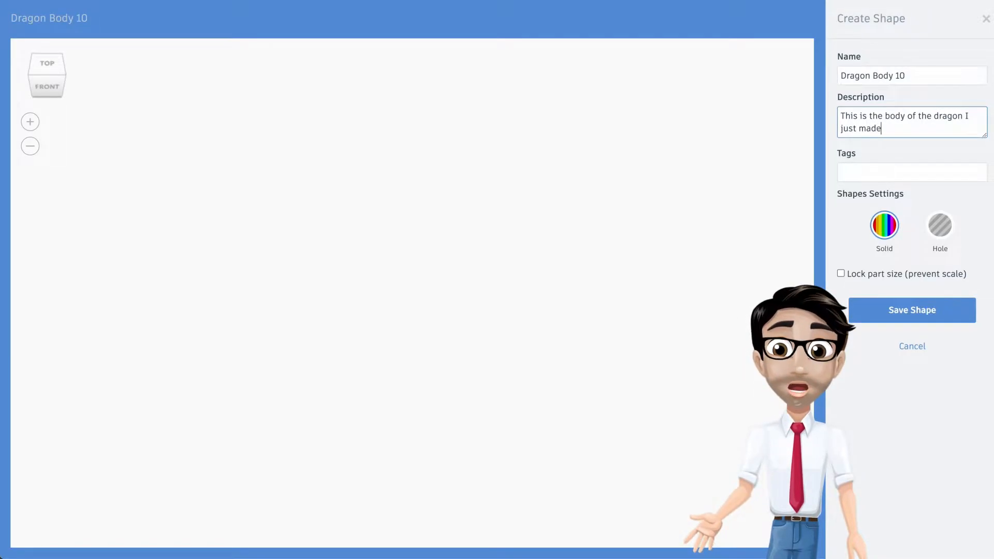
# Step: Tag the Dragon Body 10 shape with "dragon" and "body" and save it to the custom shapes
pyautogui.click(892, 172)
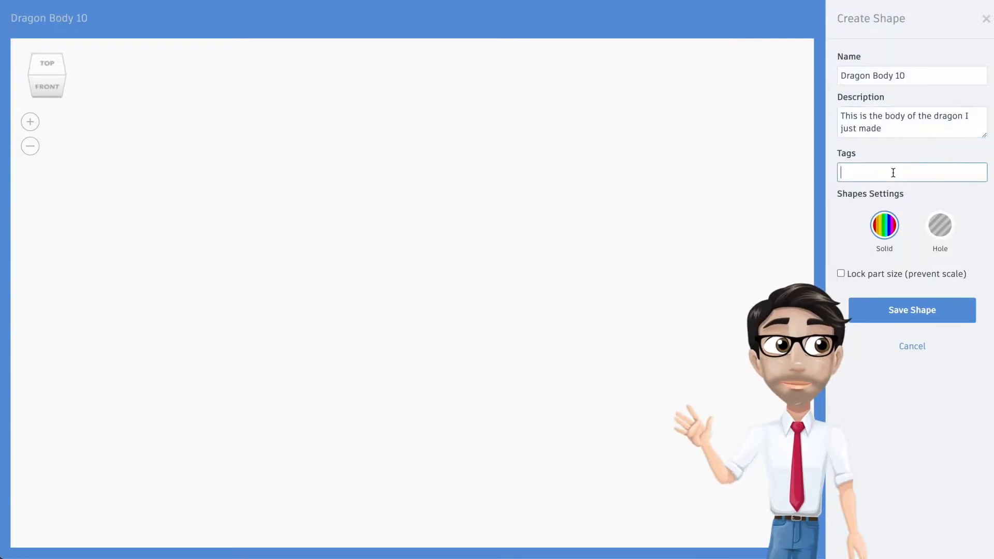
pyautogui.write('dragon')
pyautogui.press('Return')
pyautogui.write('body,')
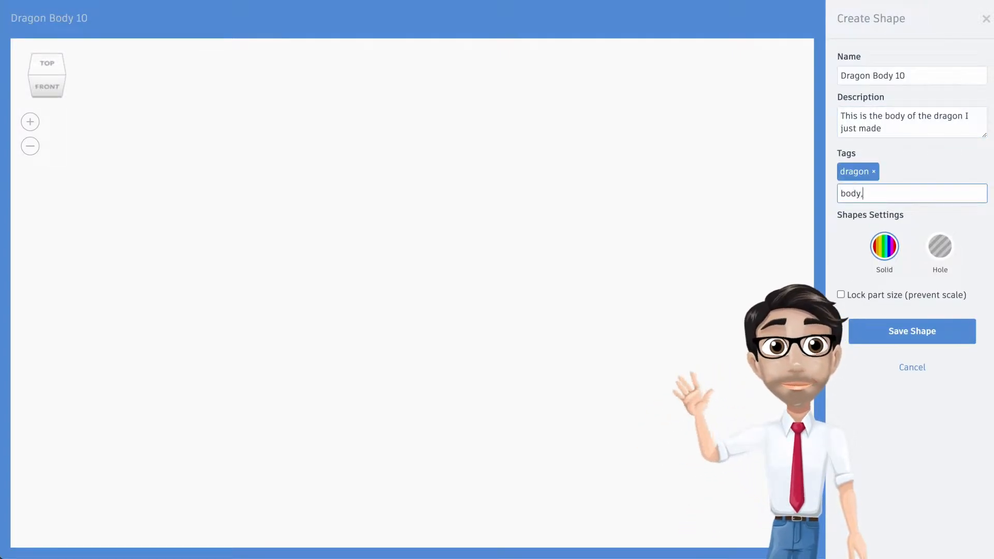
pyautogui.press('Return')
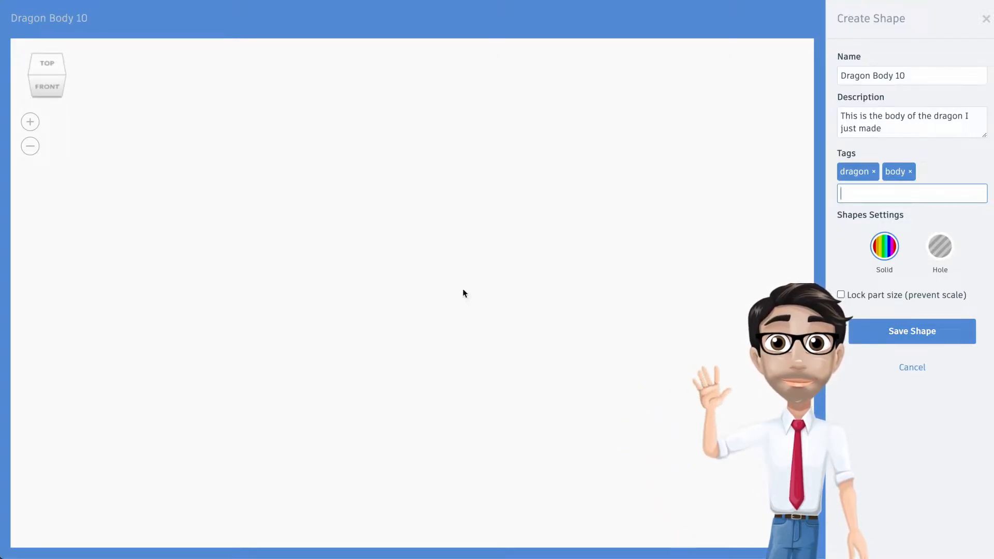
pyautogui.click(908, 334)
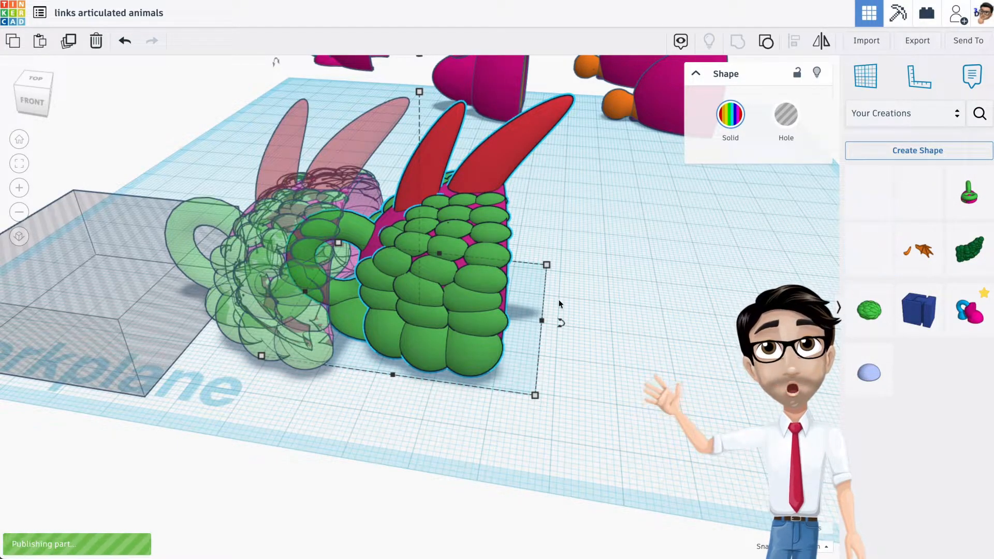
# Step: Export only the selected solid scaled link for 3D printing in STL format
pyautogui.click(521, 284)
pyautogui.moveTo(521, 284); pyautogui.dragTo(526, 284, button='right')
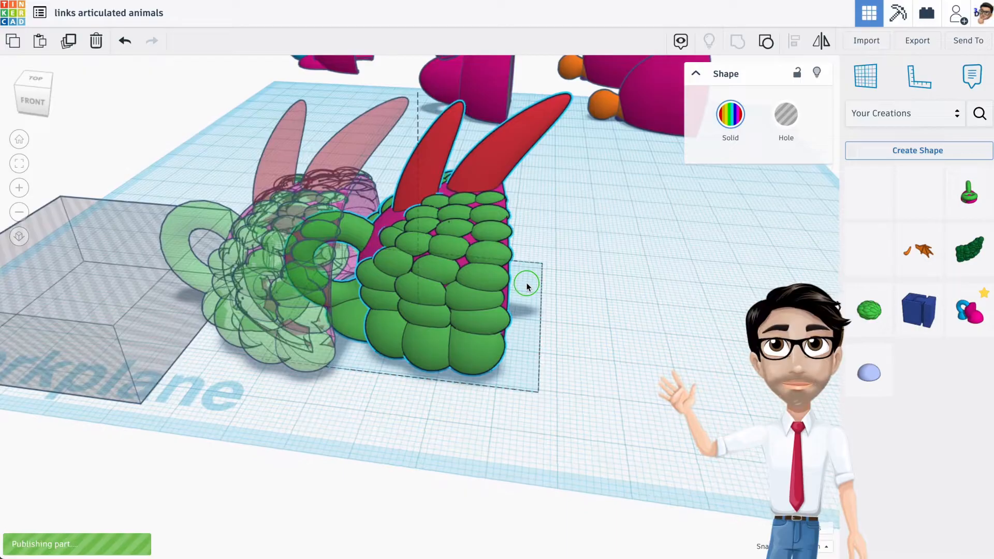
pyautogui.click(644, 284)
pyautogui.click(489, 277)
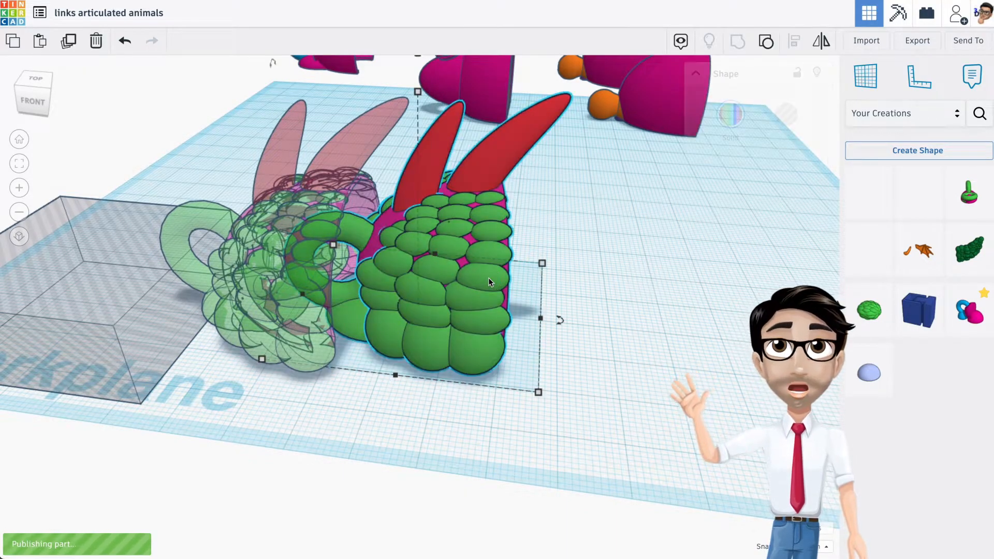
pyautogui.click(927, 42)
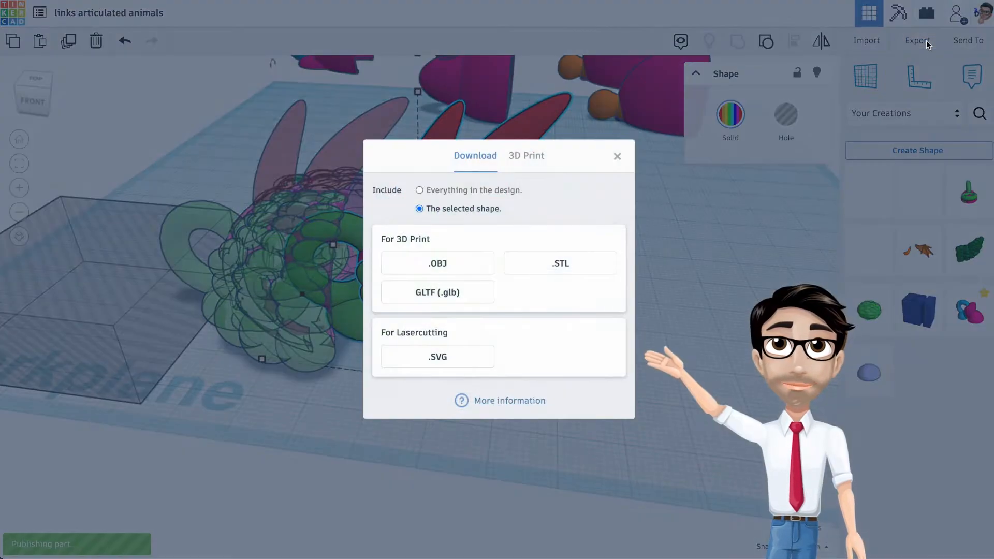
pyautogui.click(590, 265)
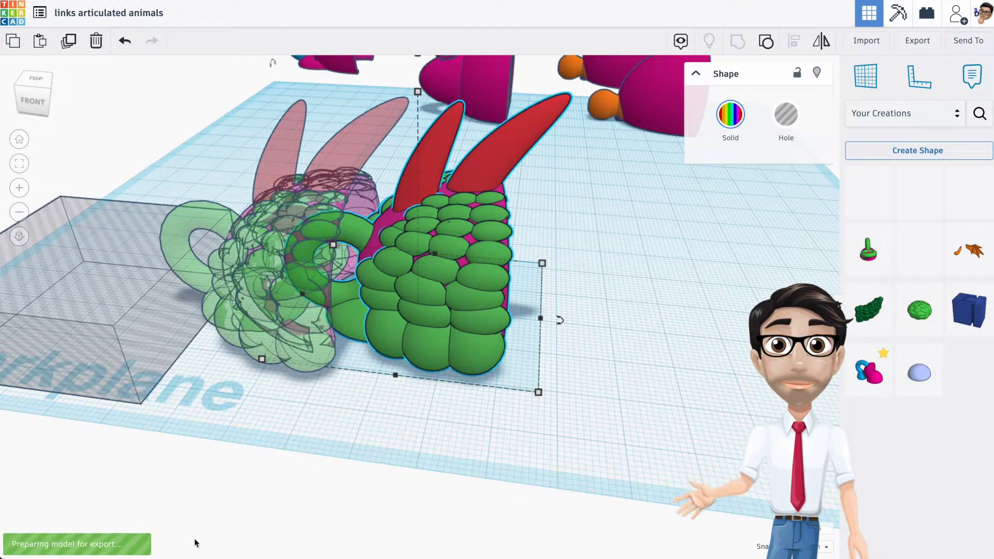
# Step: Locate the saved Dragon Body 10 shape in the Your Creations collection
pyautogui.scroll(-3, 519, 272)
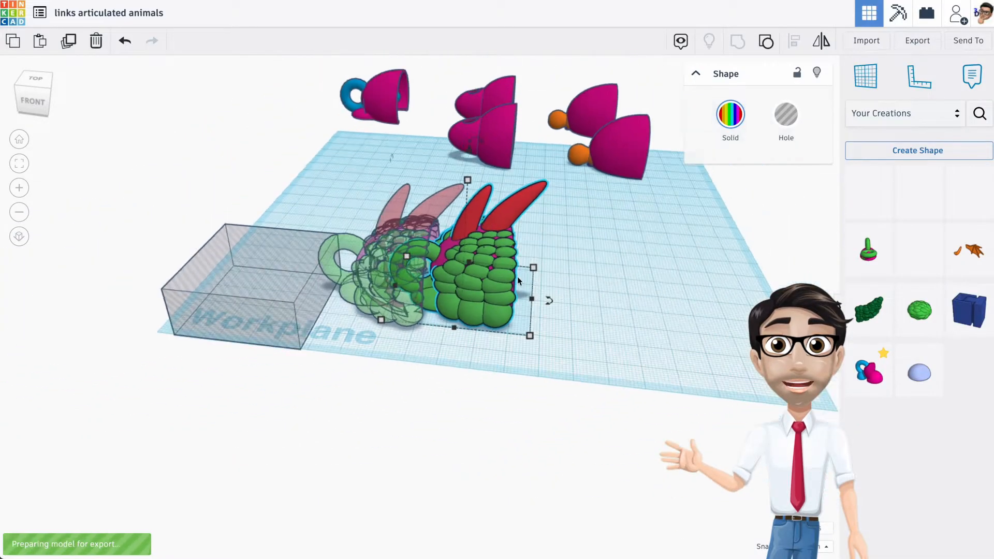
pyautogui.moveTo(552, 207); pyautogui.dragTo(429, 263, button='middle')
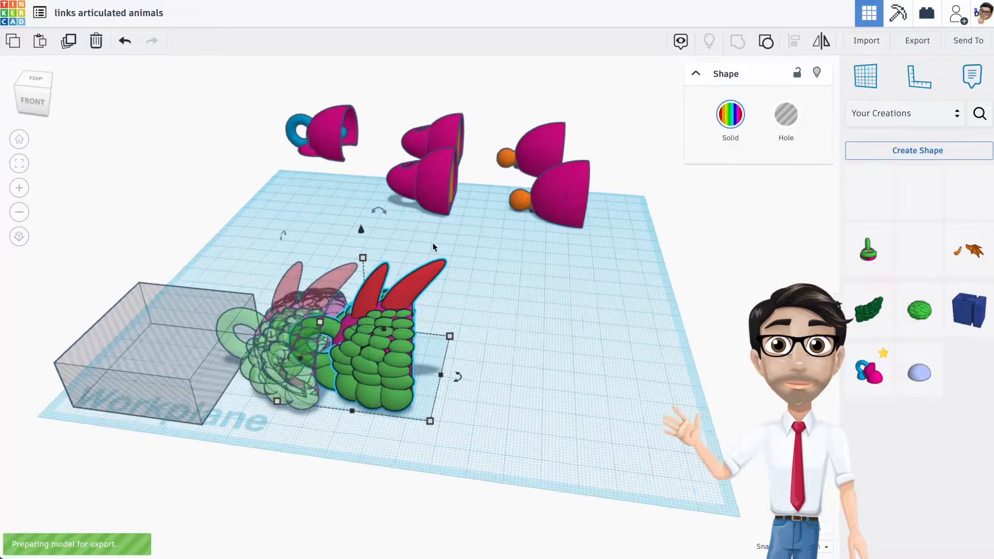
pyautogui.scroll(2, 432, 243)
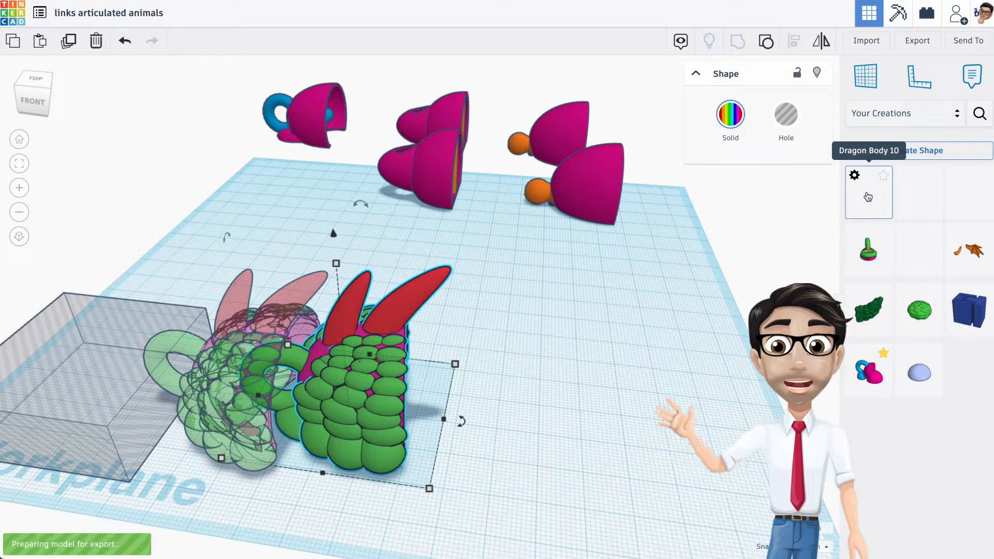
pyautogui.click(957, 114)
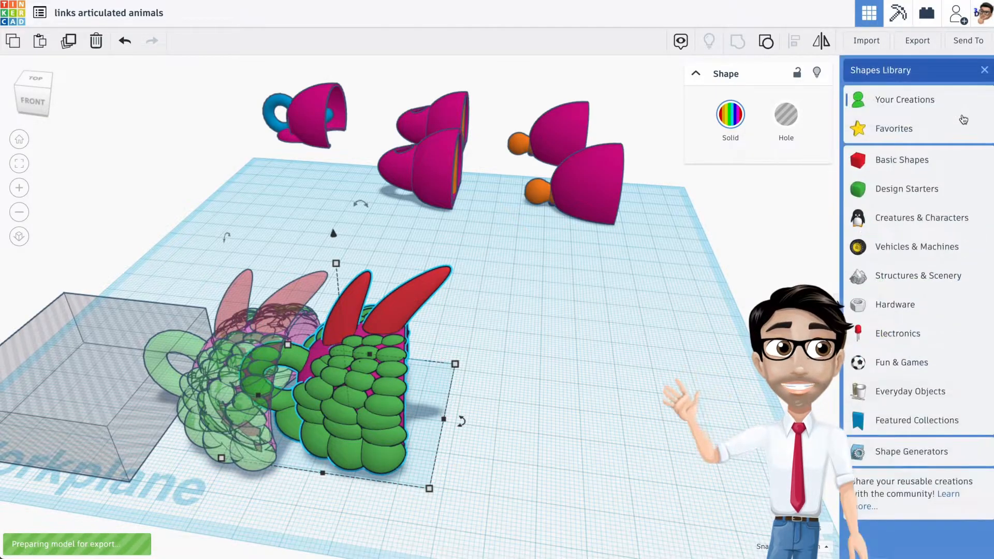
pyautogui.click(905, 101)
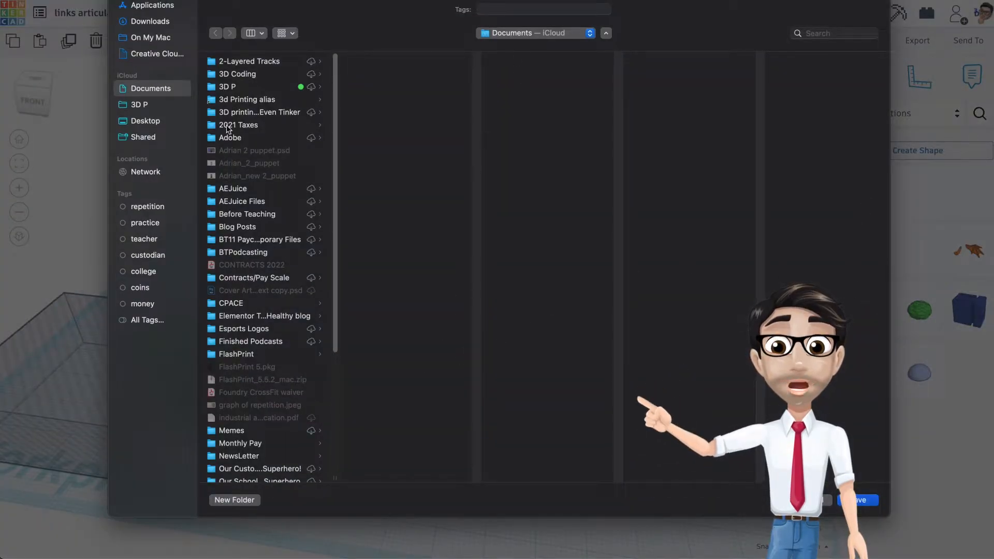
# Step: Save the exported STL to the Desktop as "dragon body.stl" and deselect the link
pyautogui.click(155, 124)
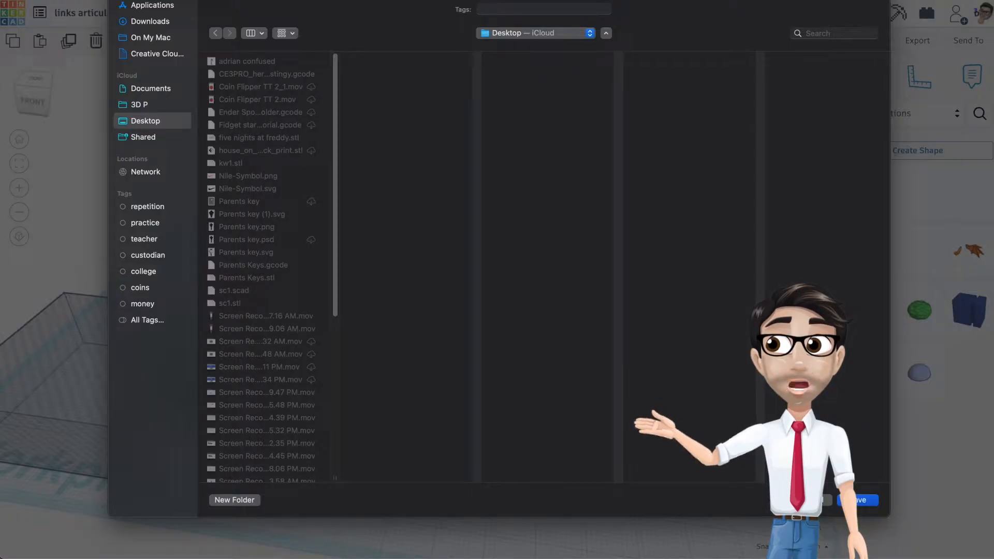
pyautogui.click(861, 500)
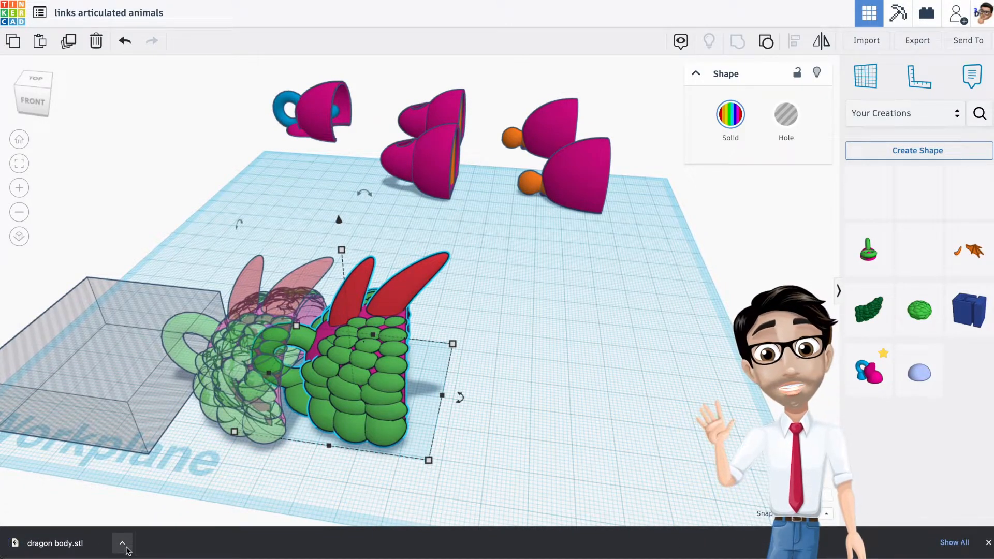
pyautogui.click(590, 415)
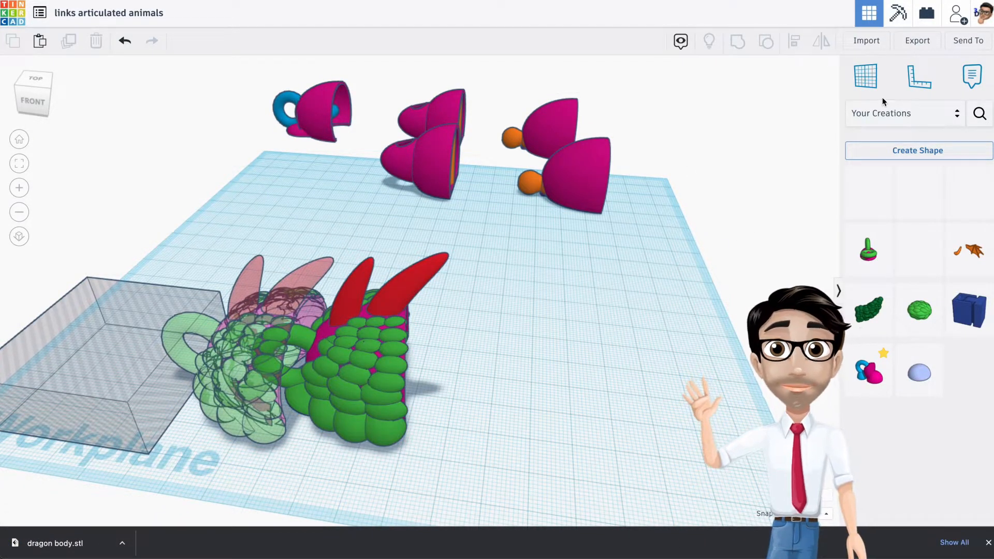
# Step: Import "dragon body.stl" from the Desktop in millimeters at 100% scale
pyautogui.click(872, 46)
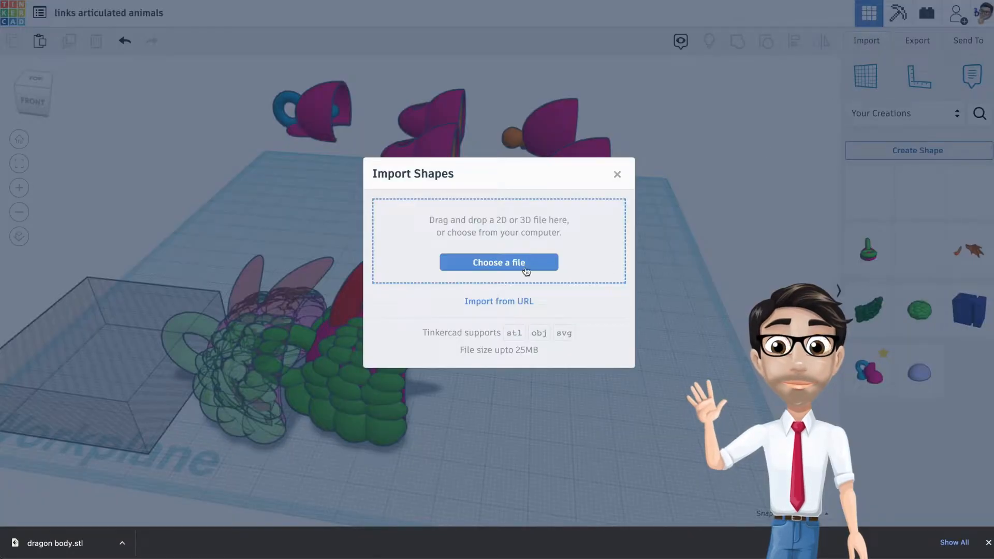
pyautogui.click(516, 264)
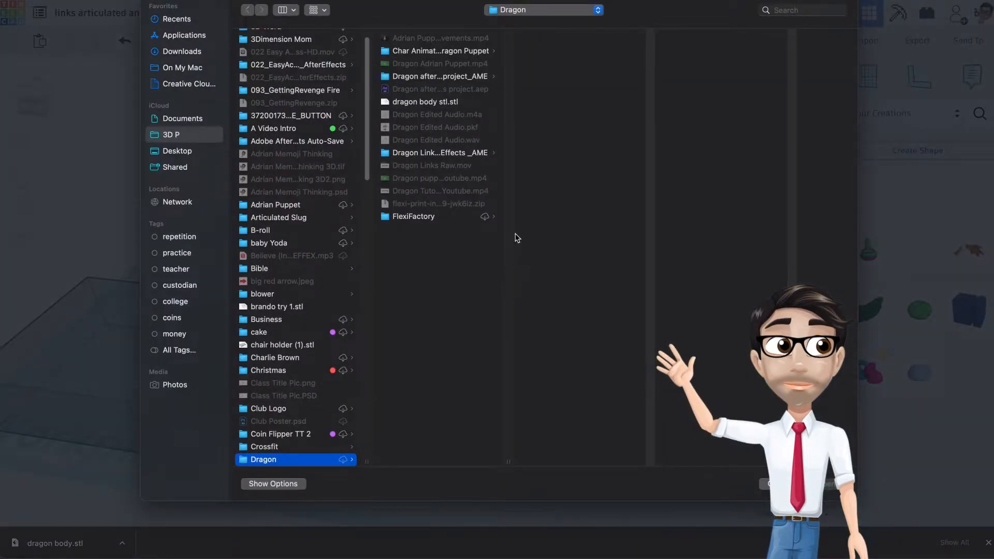
pyautogui.click(188, 152)
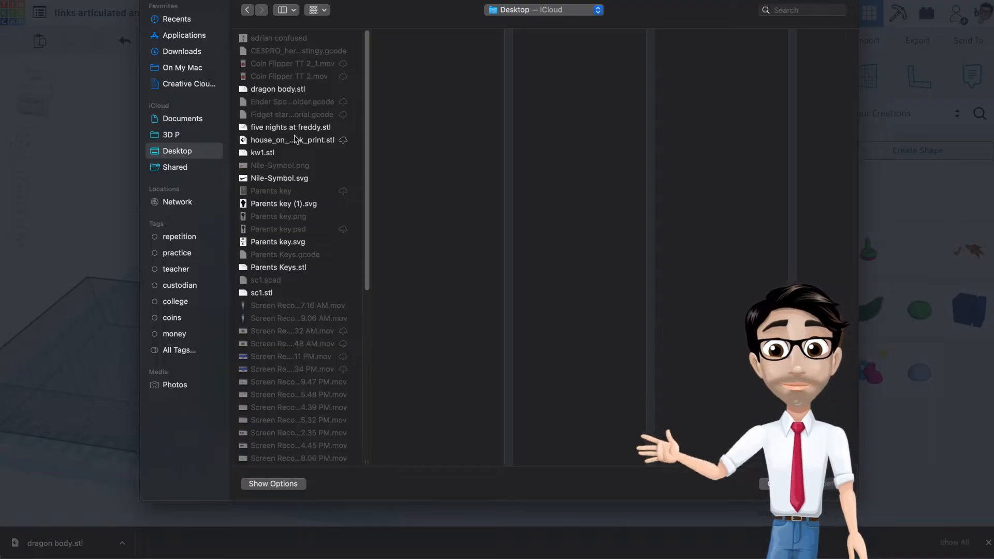
pyautogui.click(287, 89)
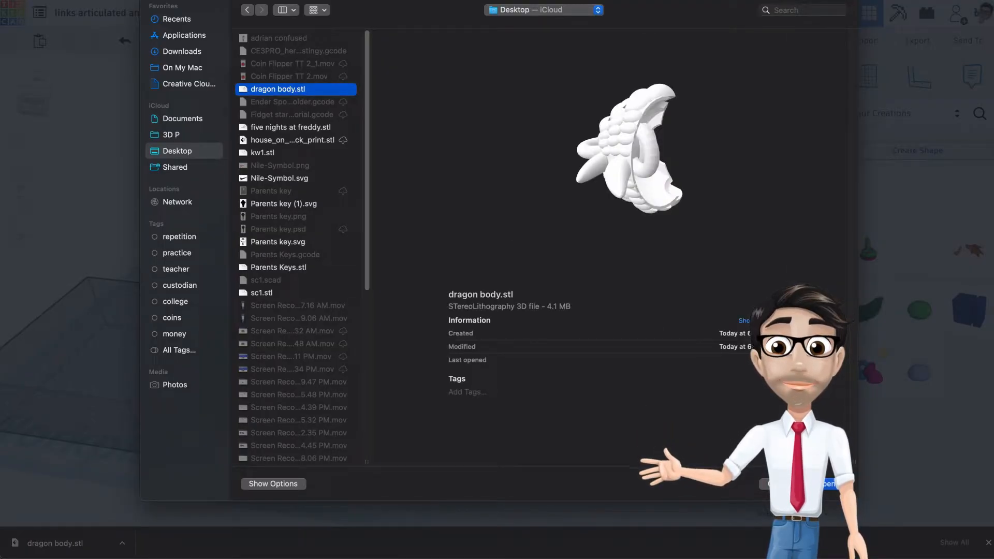
pyautogui.click(829, 484)
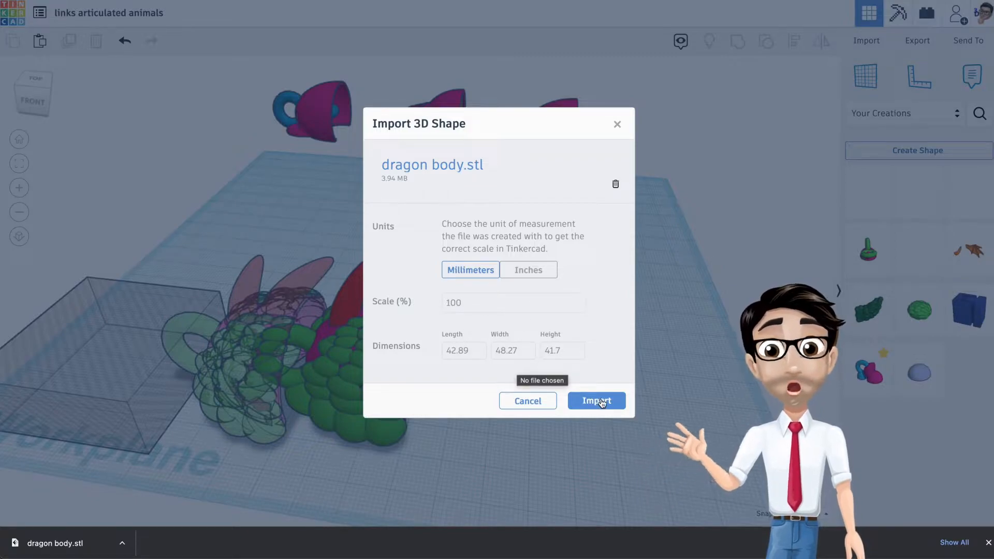
pyautogui.click(600, 402)
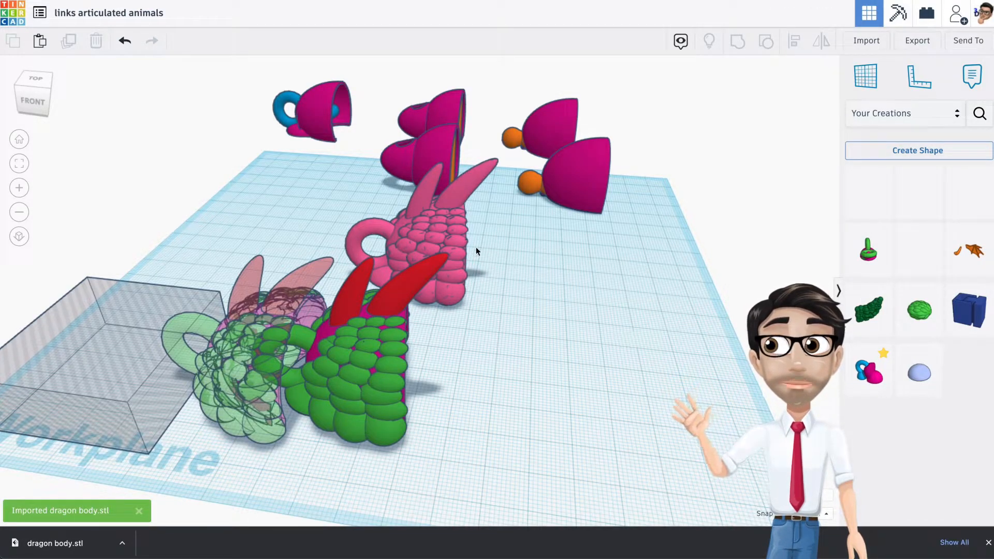
# Step: Place the imported pink link so its loop interlocks with the solid green link, and make the green link transparent
pyautogui.moveTo(436, 242); pyautogui.dragTo(490, 356)
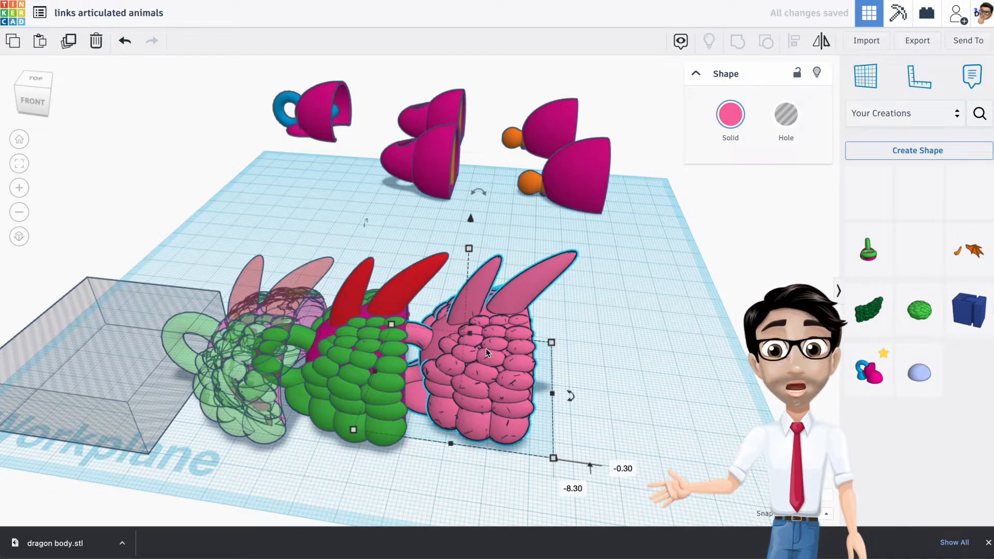
pyautogui.click(389, 352)
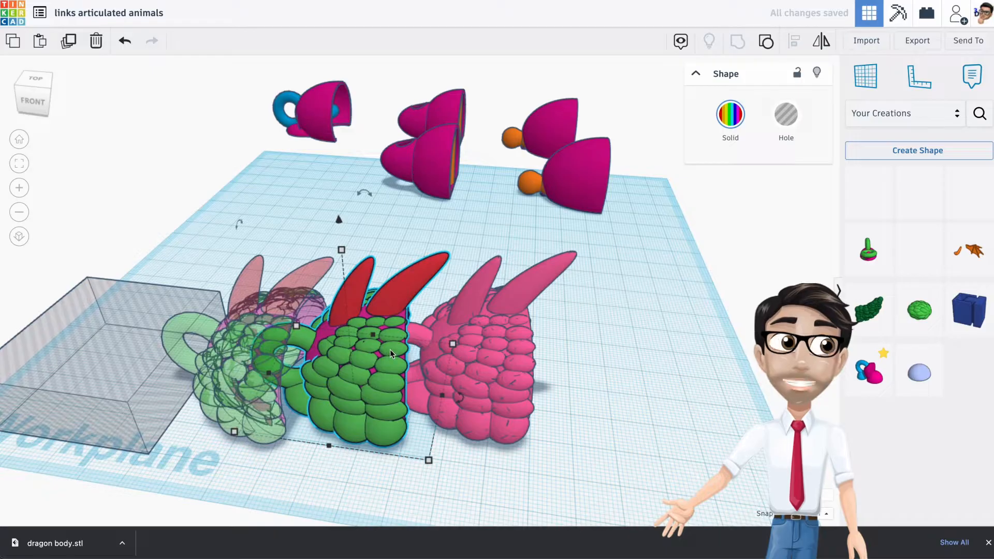
pyautogui.press('t')
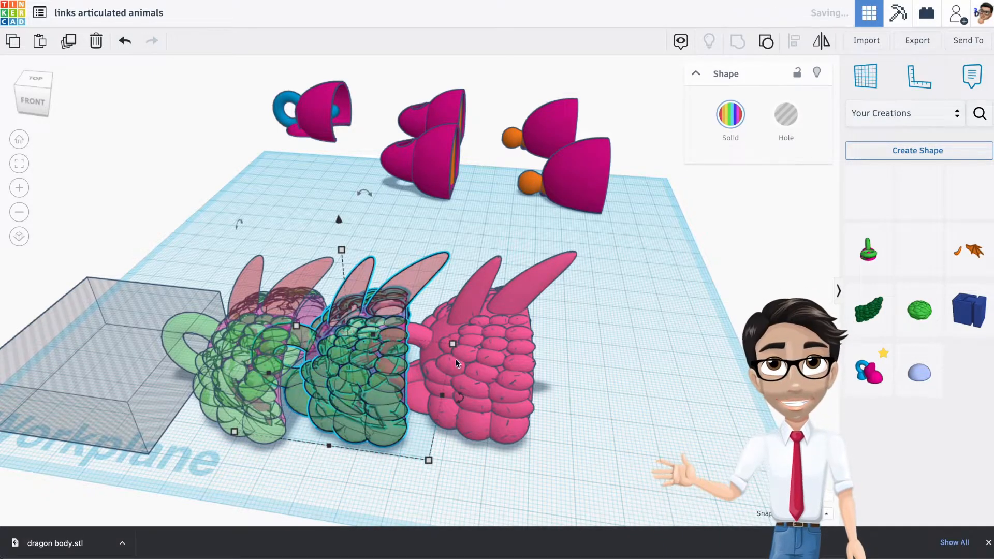
# Step: Rotate the imported pink link about 16° on the workplane and nudge it toward the transparent link
pyautogui.moveTo(449, 355); pyautogui.dragTo(320, 262, button='right')
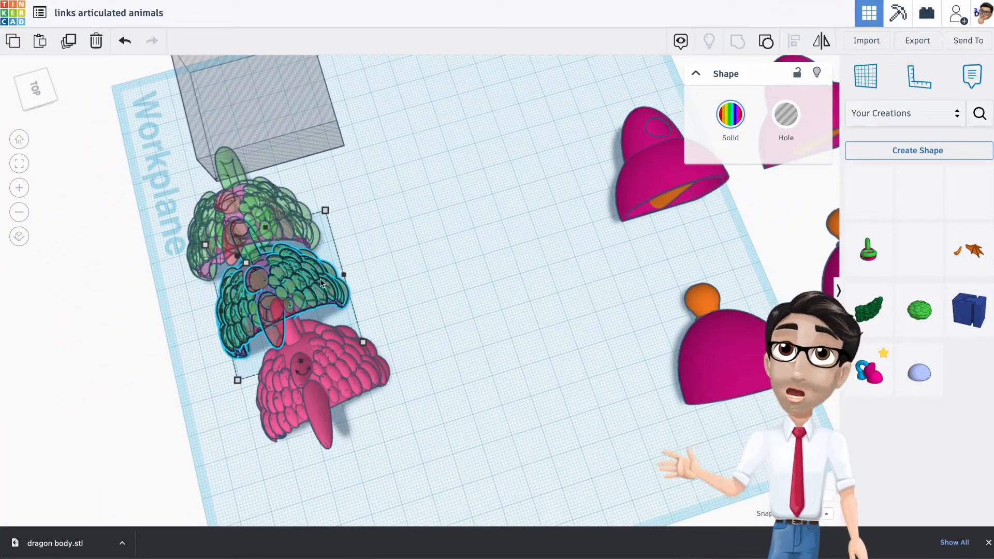
pyautogui.click(366, 382)
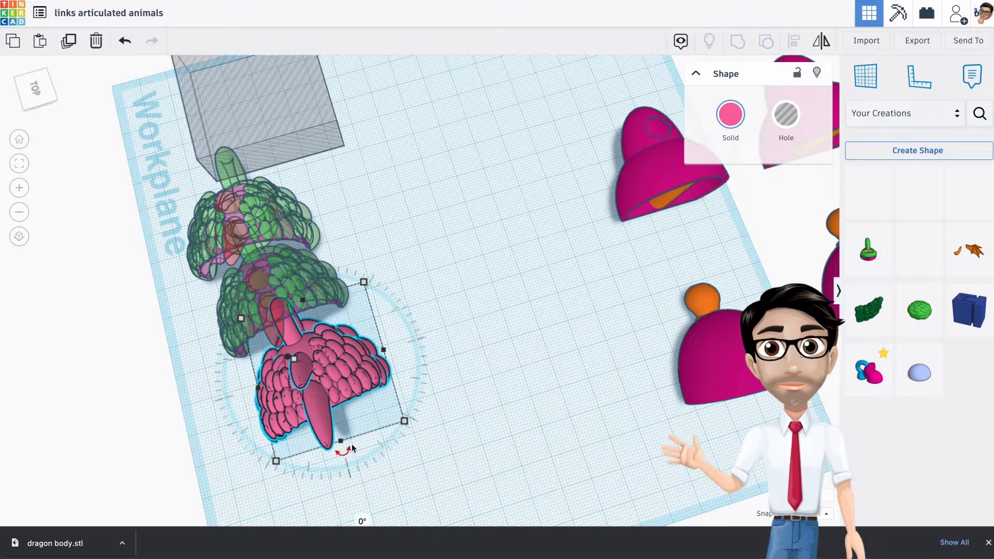
pyautogui.moveTo(350, 452); pyautogui.dragTo(384, 466)
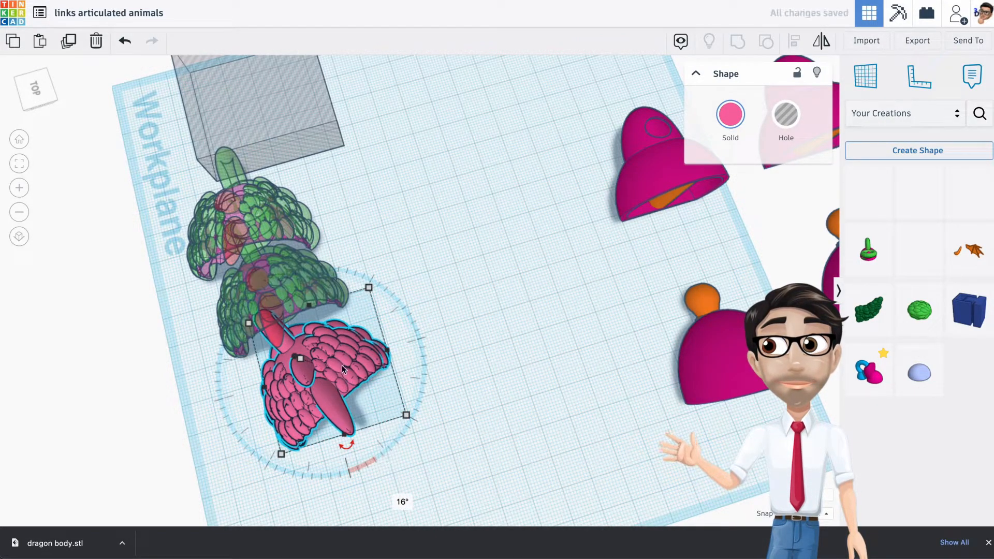
pyautogui.moveTo(344, 364); pyautogui.dragTo(348, 355)
# Step: Turn the pink link slightly more on the workplane and adjust its position so its loop stays inside the transparent link
pyautogui.scroll(5, 336, 330)
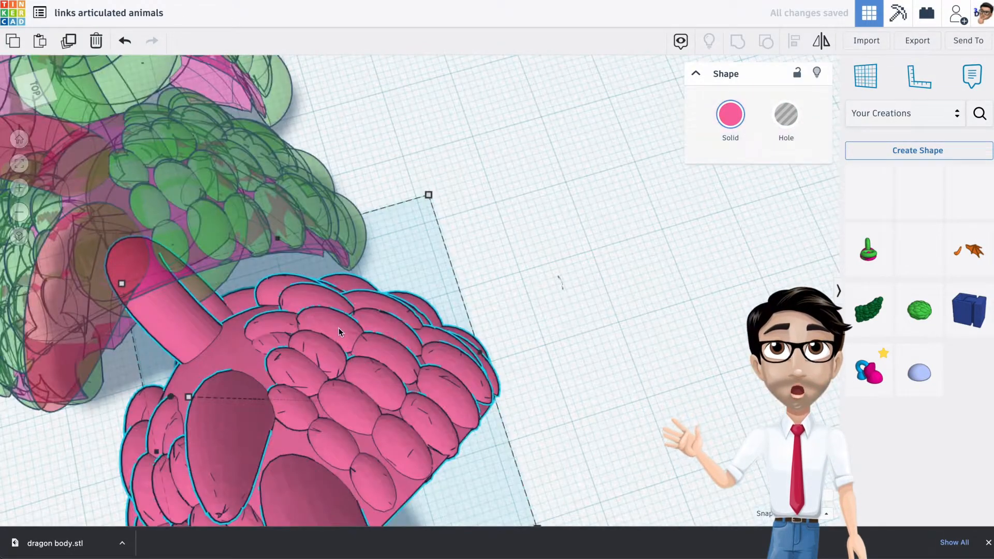
pyautogui.moveTo(383, 310); pyautogui.dragTo(239, 311, button='right')
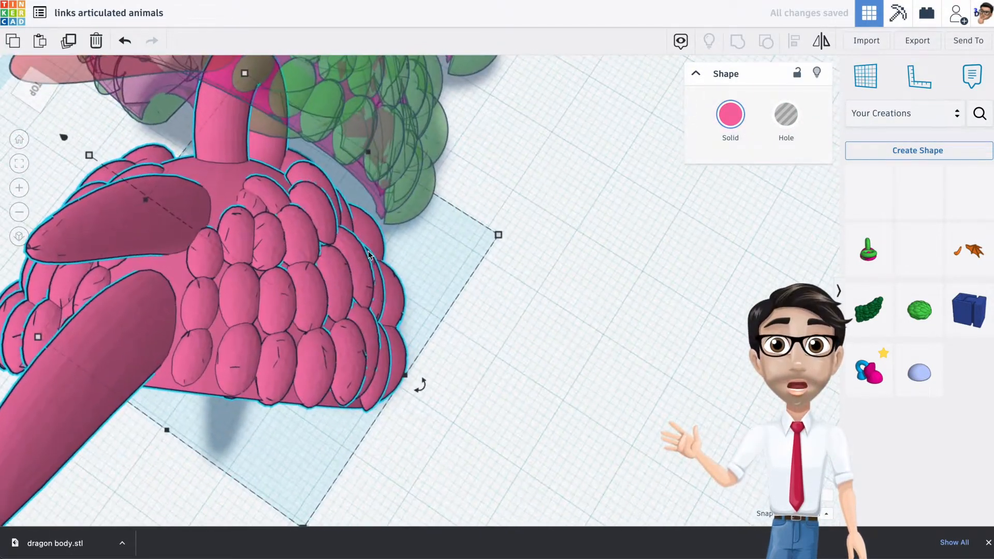
pyautogui.moveTo(365, 250); pyautogui.dragTo(359, 223, button='right')
pyautogui.moveTo(309, 217); pyautogui.dragTo(253, 337, button='right')
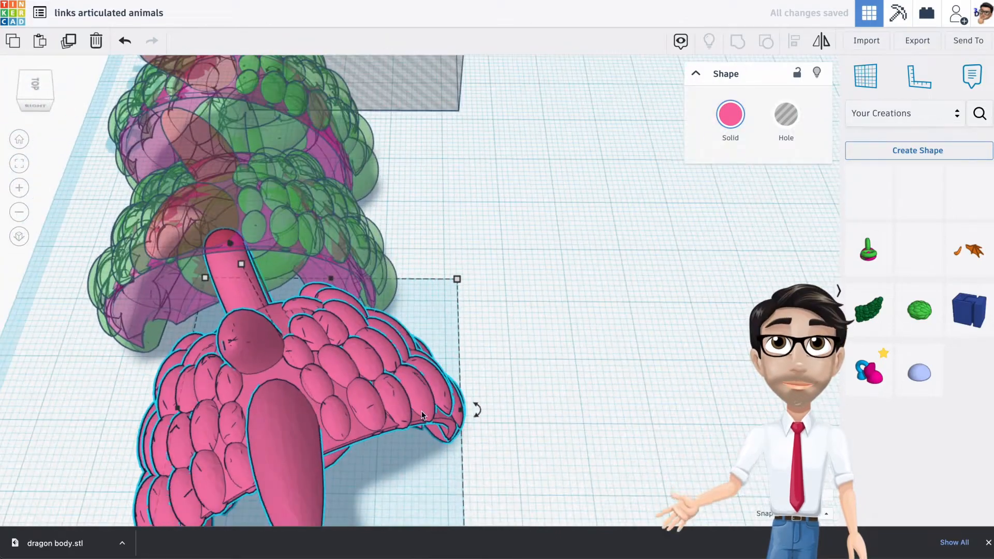
pyautogui.moveTo(476, 410); pyautogui.dragTo(602, 430)
pyautogui.moveTo(375, 406); pyautogui.dragTo(374, 406)
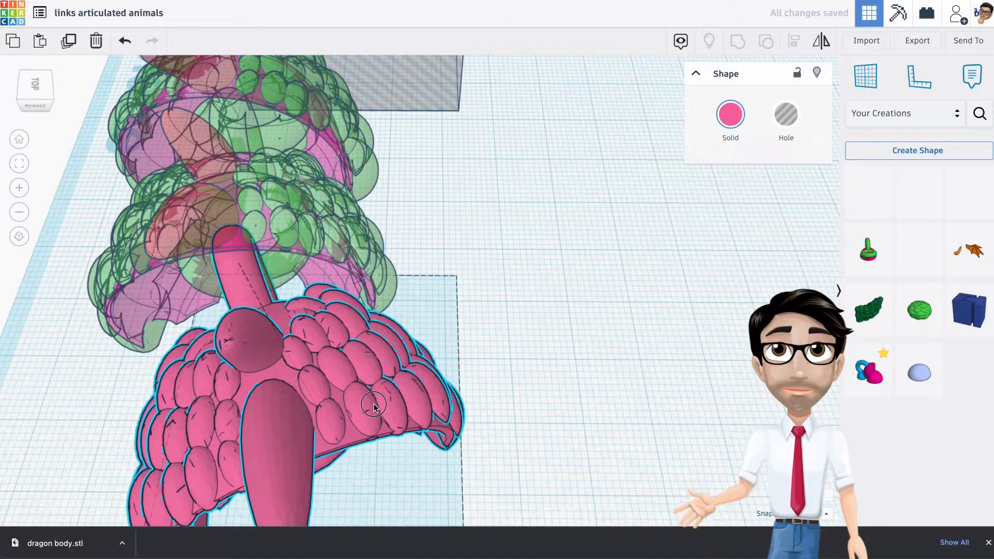
# Step: Inspect the gap between the turned pink link's loop and scales and the neighbouring transparent link from behind and above
pyautogui.moveTo(373, 399); pyautogui.dragTo(444, 256, button='right')
pyautogui.scroll(-3, 514, 389)
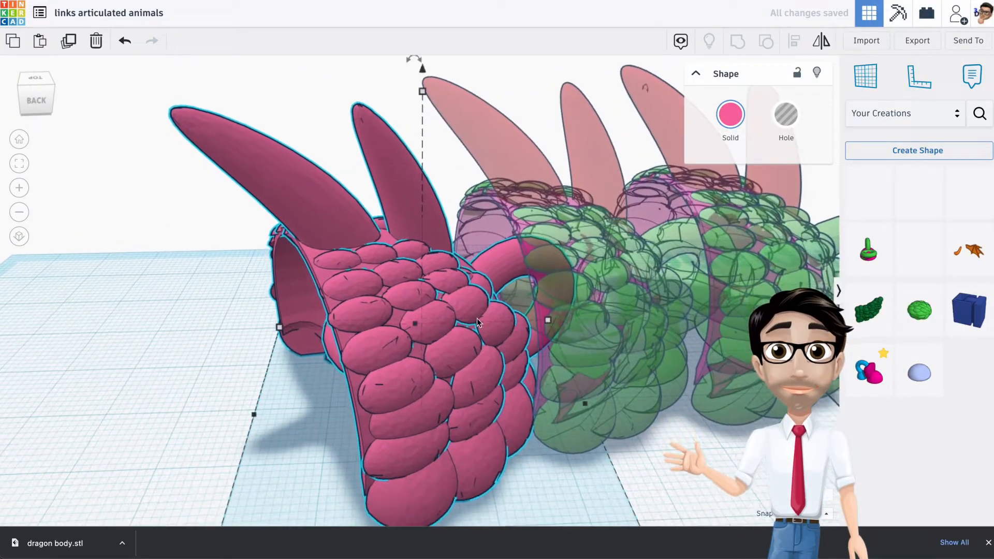
pyautogui.moveTo(476, 318); pyautogui.dragTo(616, 389, button='right')
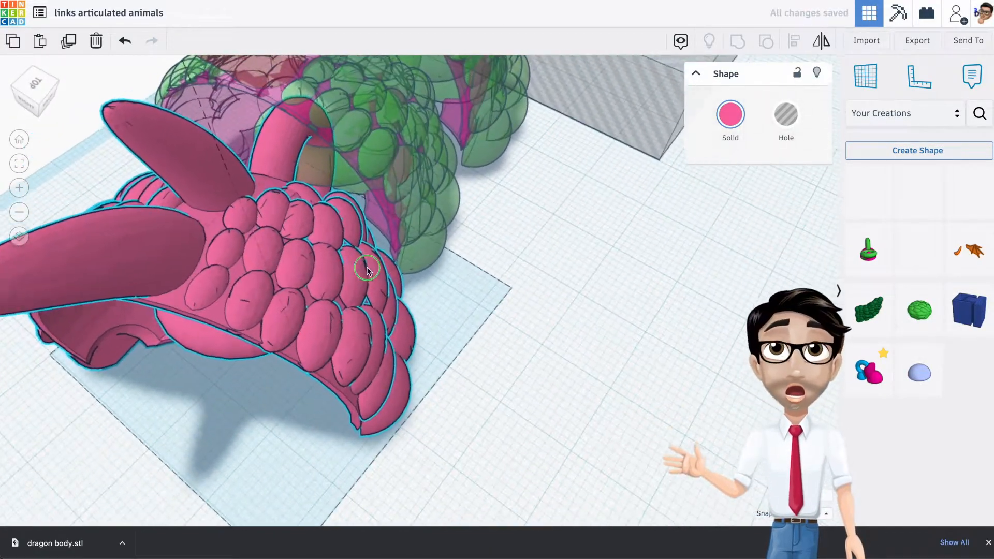
pyautogui.scroll(-1, 285, 171)
pyautogui.scroll(4, 286, 174)
pyautogui.scroll(5, 285, 172)
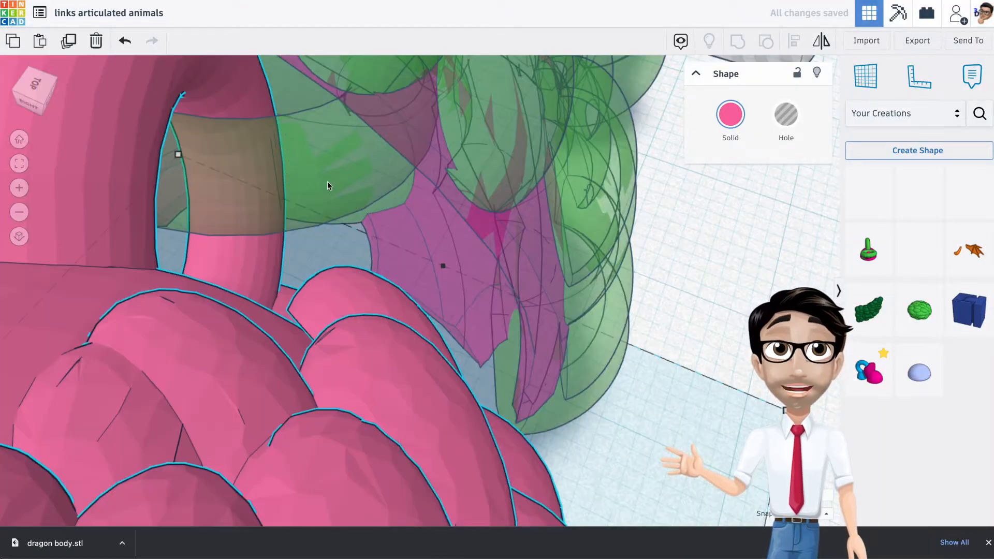
# Step: Examine how the turned pink link's scales sit against the neighbouring transparent green link, from above and from behind
pyautogui.moveTo(327, 182); pyautogui.dragTo(261, 164, button='right')
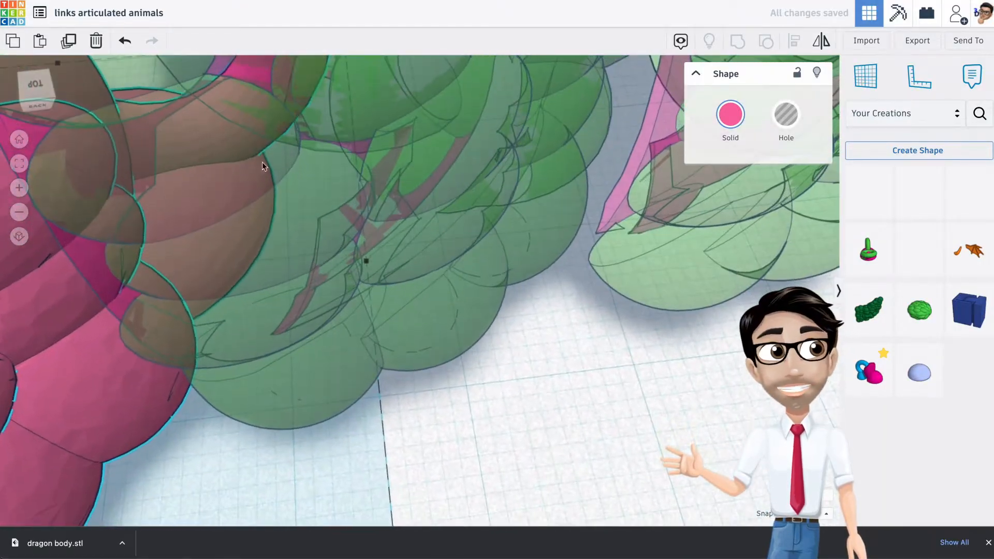
pyautogui.moveTo(269, 129); pyautogui.dragTo(327, 190, button='right')
pyautogui.scroll(5, 328, 188)
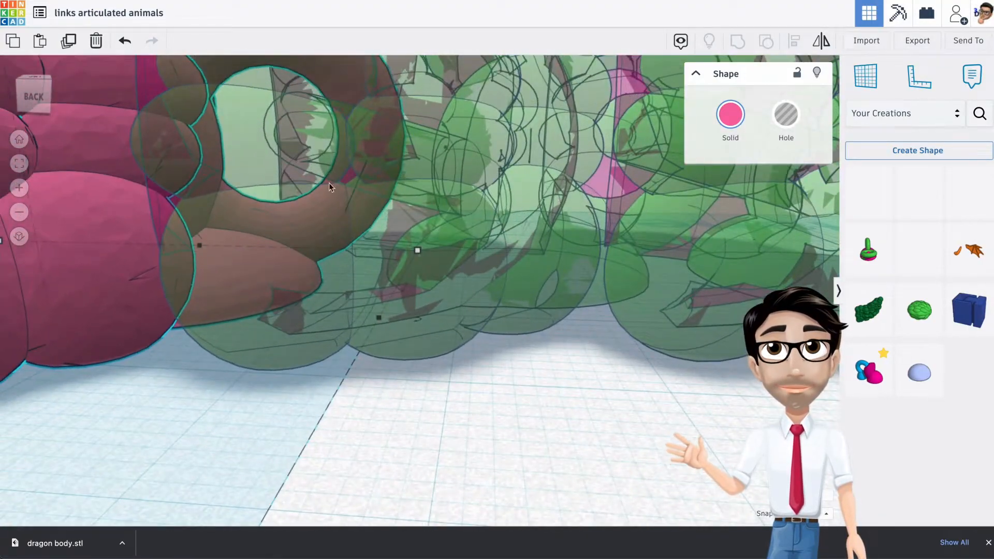
pyautogui.moveTo(328, 182); pyautogui.dragTo(362, 342, button='middle')
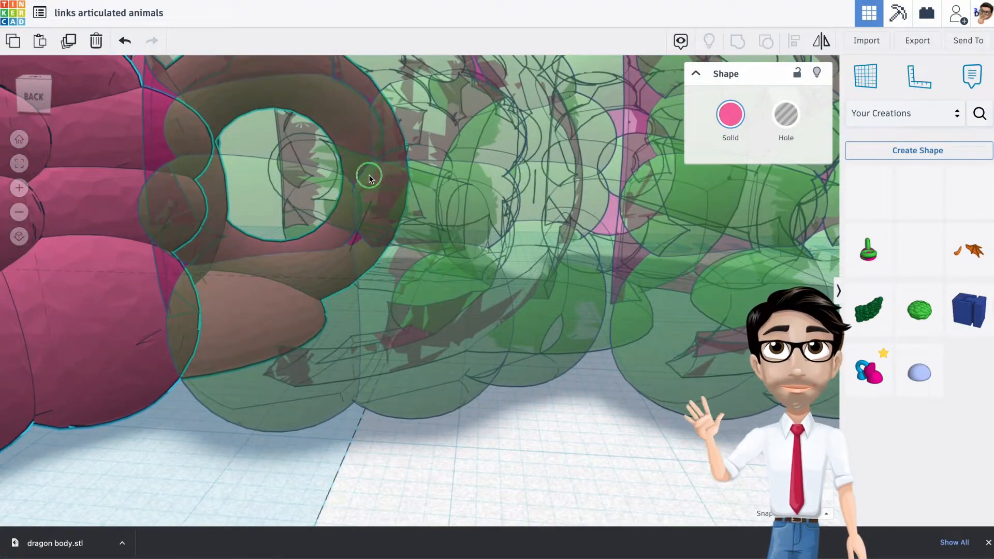
pyautogui.moveTo(369, 179); pyautogui.dragTo(104, 241, button='right')
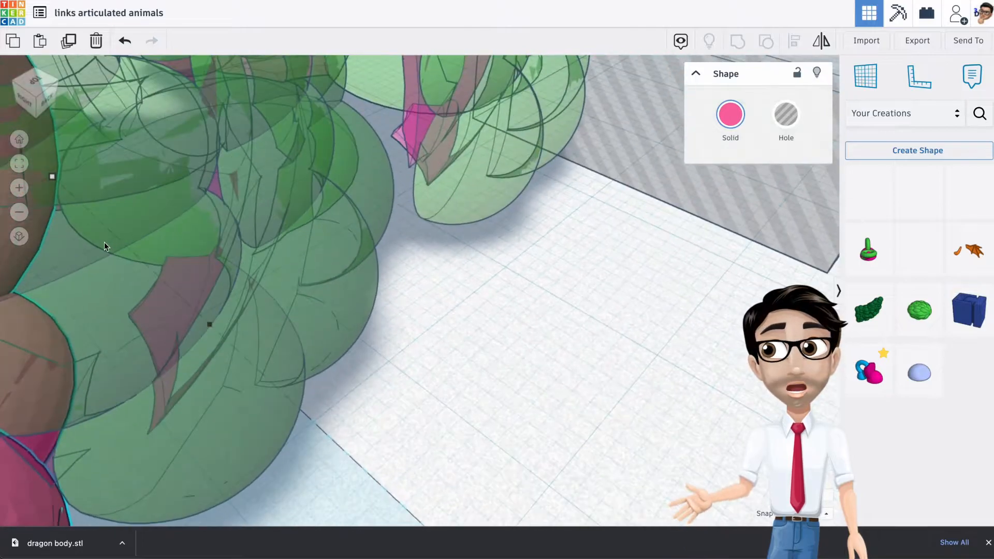
pyautogui.scroll(-8, 104, 241)
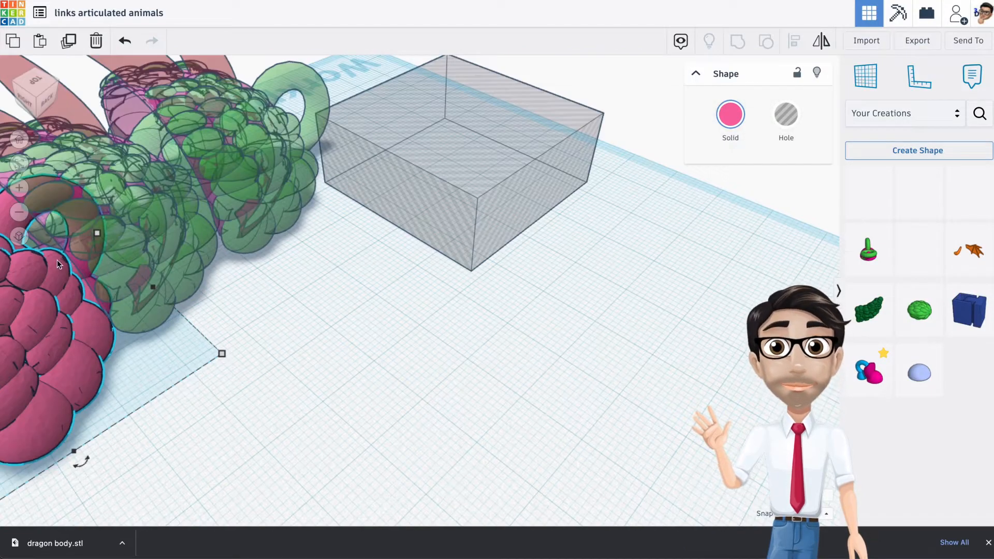
pyautogui.moveTo(57, 260); pyautogui.dragTo(423, 285, button='middle')
pyautogui.moveTo(64, 272); pyautogui.dragTo(226, 423, button='right')
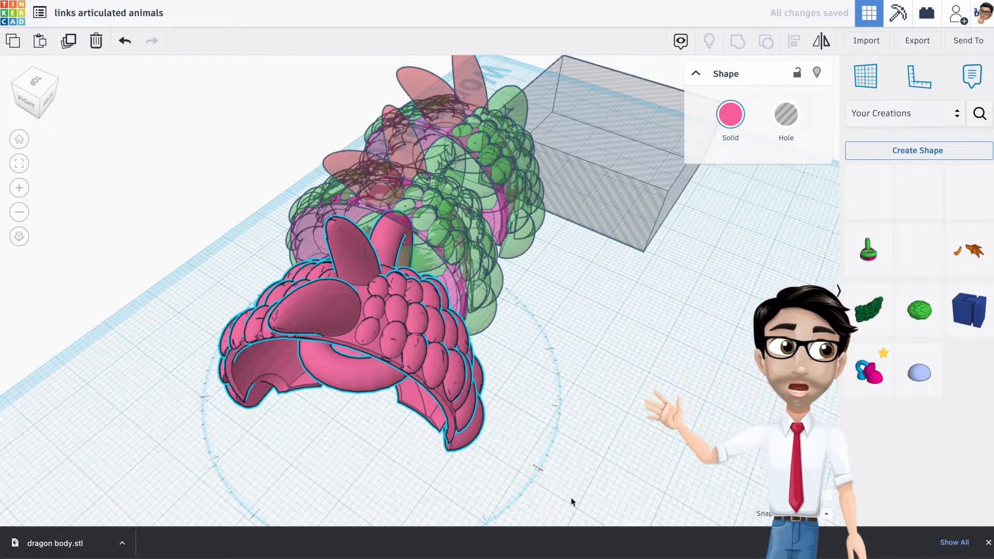
# Step: Check up close, from a low rear angle, how the pink link's loop passes through the transparent link's loop
pyautogui.moveTo(450, 406); pyautogui.dragTo(439, 360, button='right')
pyautogui.moveTo(486, 385); pyautogui.dragTo(469, 360, button='right')
pyautogui.scroll(-2, 600, 378)
pyautogui.scroll(10, 605, 383)
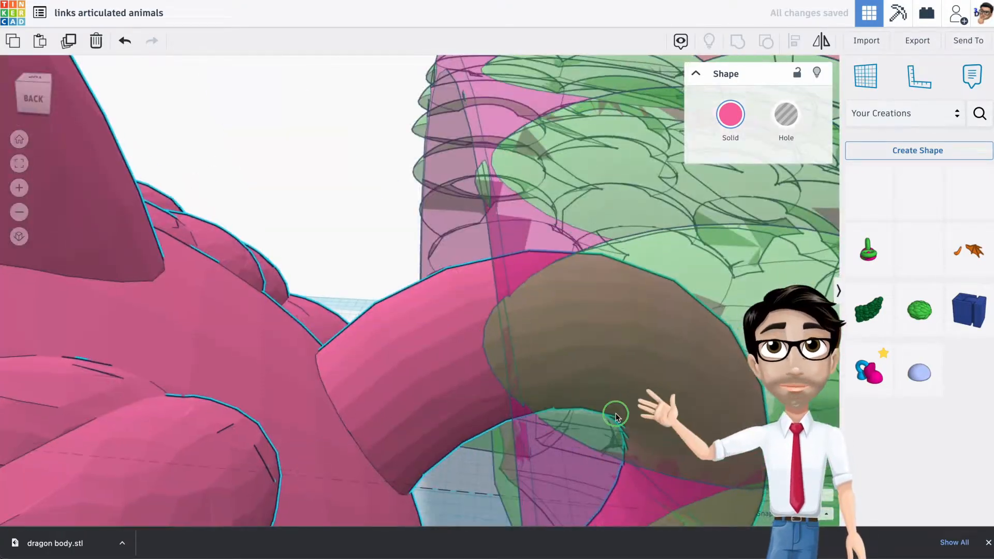
pyautogui.moveTo(615, 414); pyautogui.dragTo(553, 376, button='right')
pyautogui.scroll(-5, 588, 432)
pyautogui.scroll(-3, 588, 430)
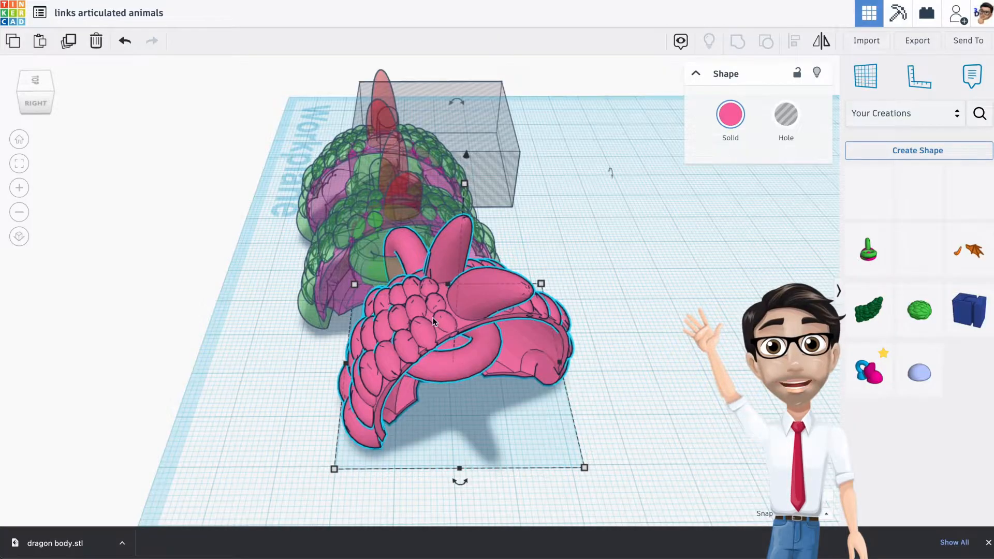
# Step: Duplicate the pink link and place the copy at the open end of the chain, its loop interlocking with the original's
pyautogui.moveTo(423, 322); pyautogui.dragTo(509, 417)
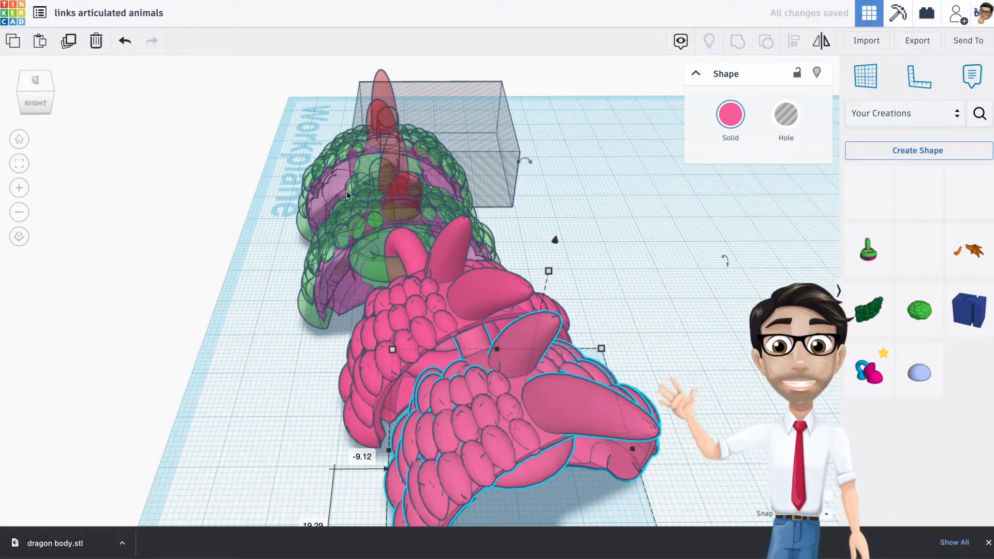
pyautogui.moveTo(620, 399); pyautogui.dragTo(490, 443, button='right')
pyautogui.moveTo(499, 442); pyautogui.dragTo(482, 344, button='middle')
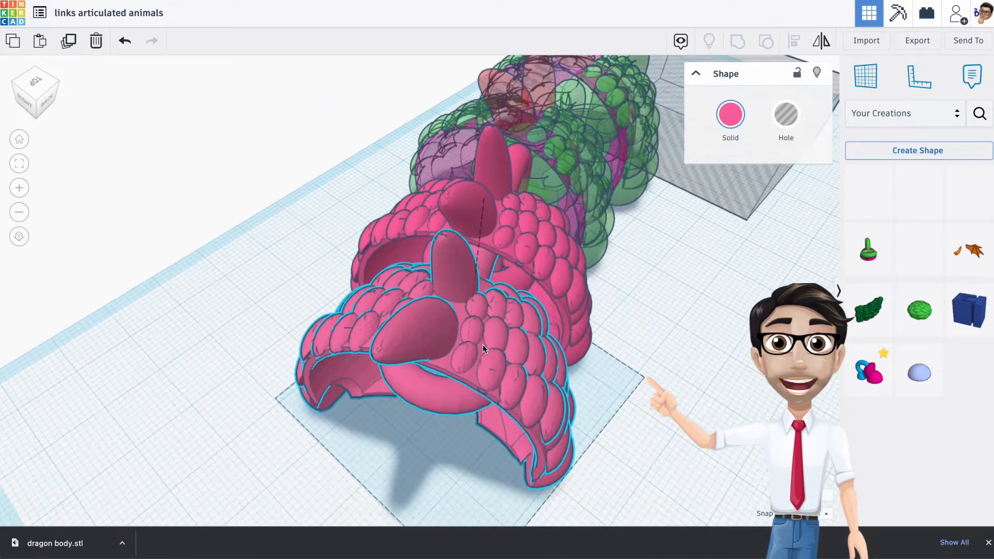
pyautogui.moveTo(476, 368); pyautogui.dragTo(418, 386, button='right')
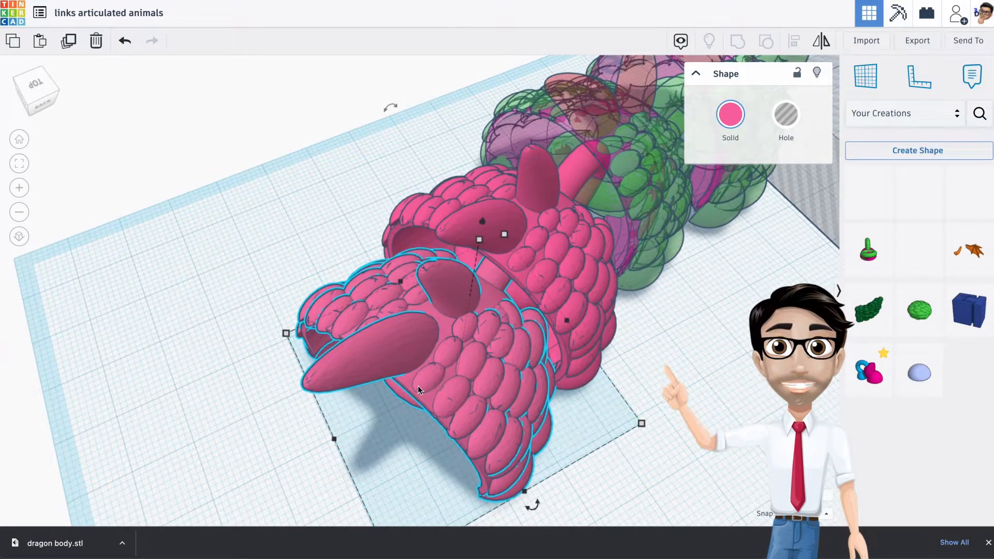
# Step: Nudge the copied pink link slightly away from the original pink link
pyautogui.press('super+Down')
pyautogui.press('super+Down')
pyautogui.press('Left')
pyautogui.press('Left')
pyautogui.press('Left')
pyautogui.press('Left')
pyautogui.press('Left')
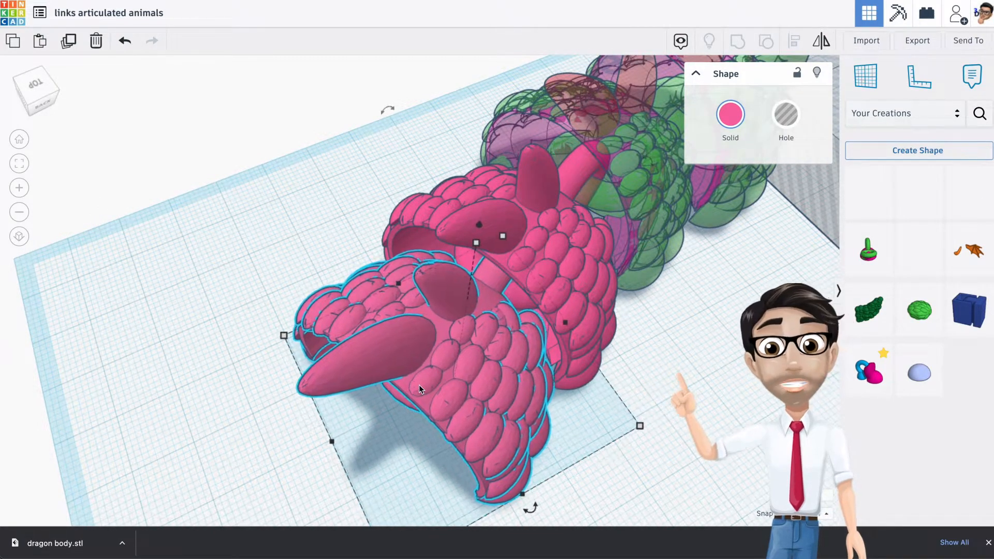
# Step: Check the joint between the two pink links up close and move the copy slightly farther out along the chain
pyautogui.moveTo(558, 401)
pyautogui.mouseDown(button='right')
pyautogui.moveTo(568, 402)
pyautogui.moveTo(510, 382)
pyautogui.moveTo(559, 426)
pyautogui.moveTo(568, 396)
pyautogui.moveTo(544, 396)
pyautogui.mouseUp(button='right')
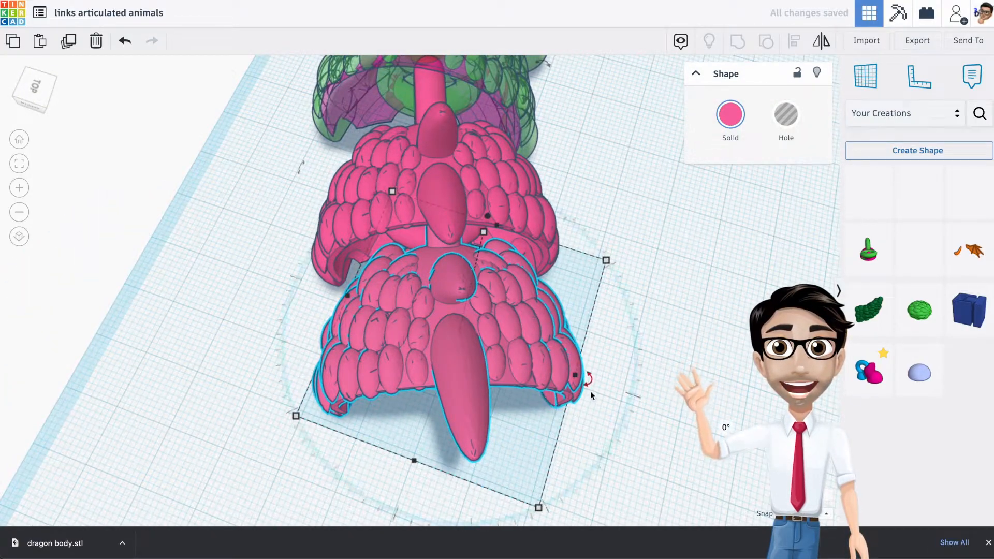
pyautogui.scroll(10, 465, 303)
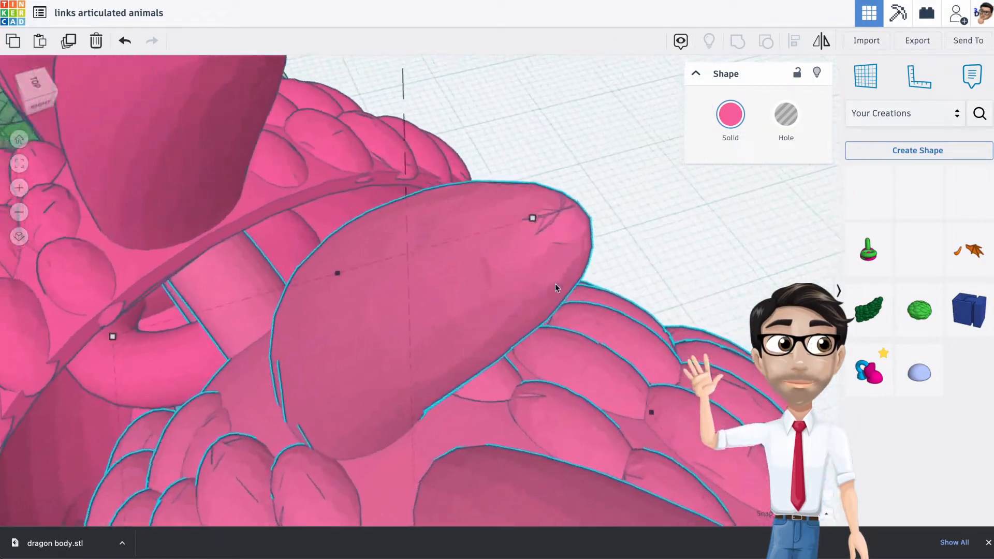
pyautogui.moveTo(555, 287); pyautogui.dragTo(343, 370, button='right')
pyautogui.scroll(-10, 359, 363)
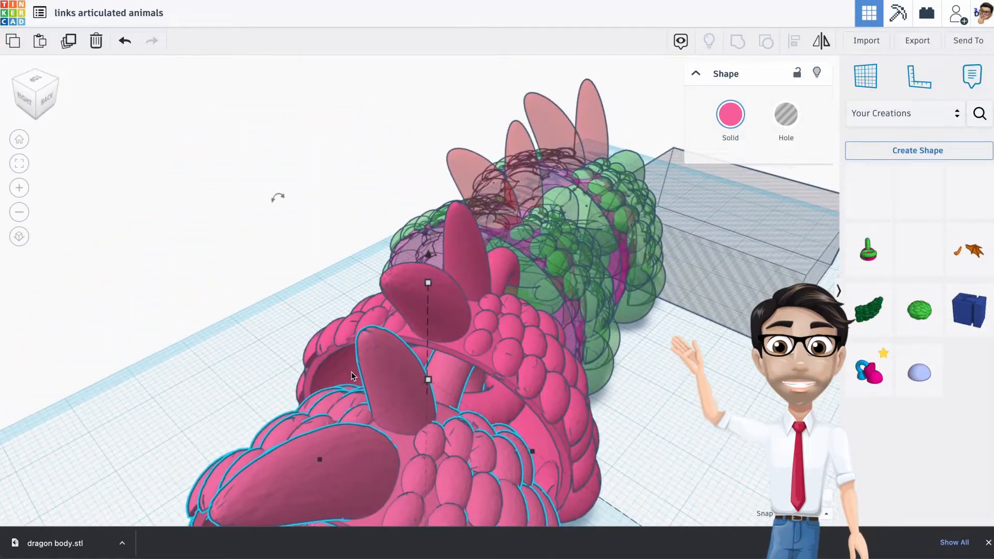
pyautogui.press('Left')
pyautogui.press('Left')
pyautogui.press('Left')
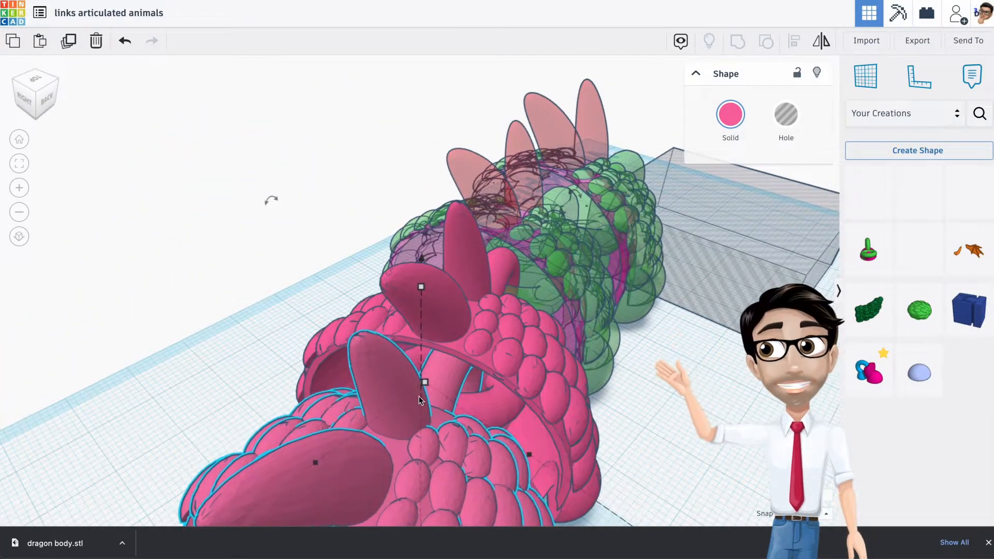
pyautogui.scroll(3, 452, 405)
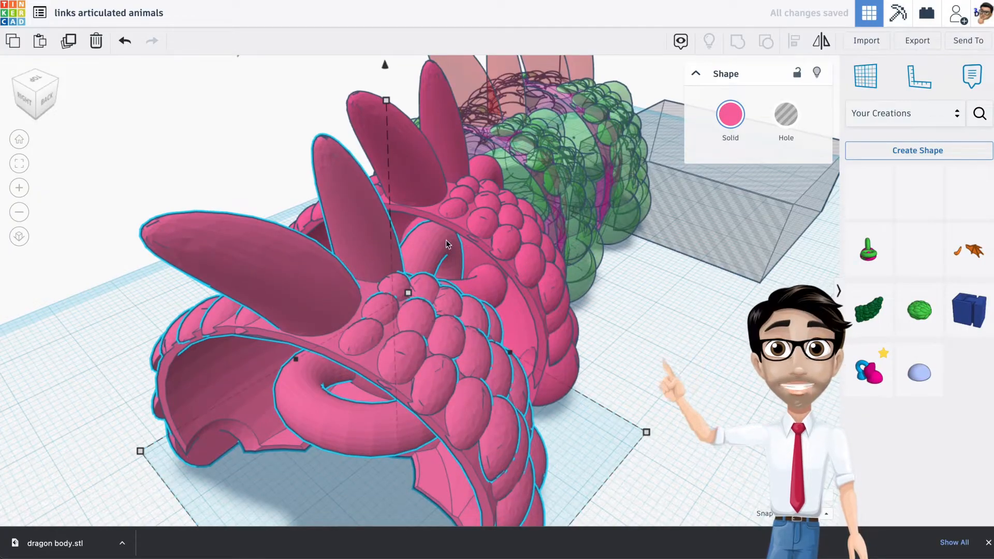
pyautogui.moveTo(384, 330); pyautogui.dragTo(436, 295, button='right')
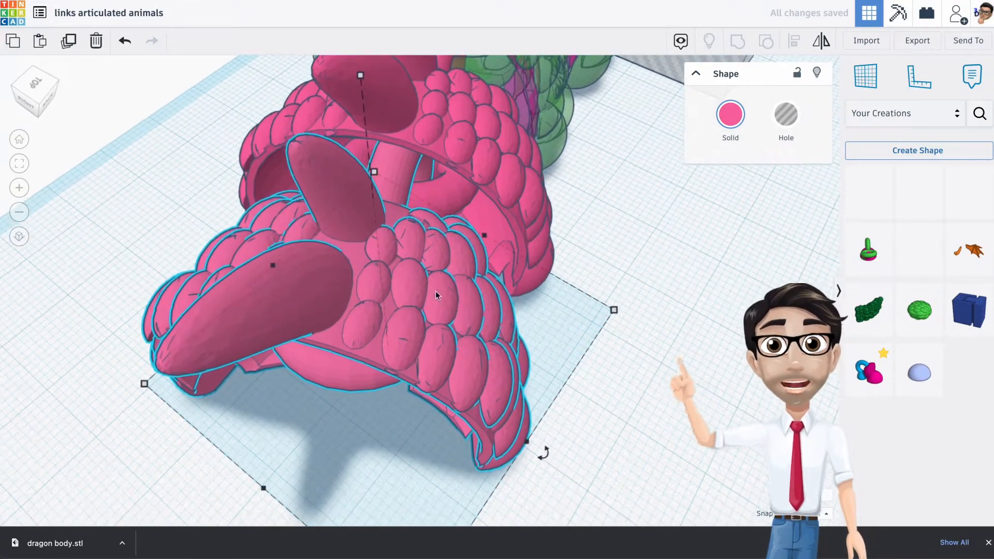
# Step: Rotate the copied pink link slightly on the workplane and check its angle to the original
pyautogui.moveTo(547, 459); pyautogui.dragTo(547, 459)
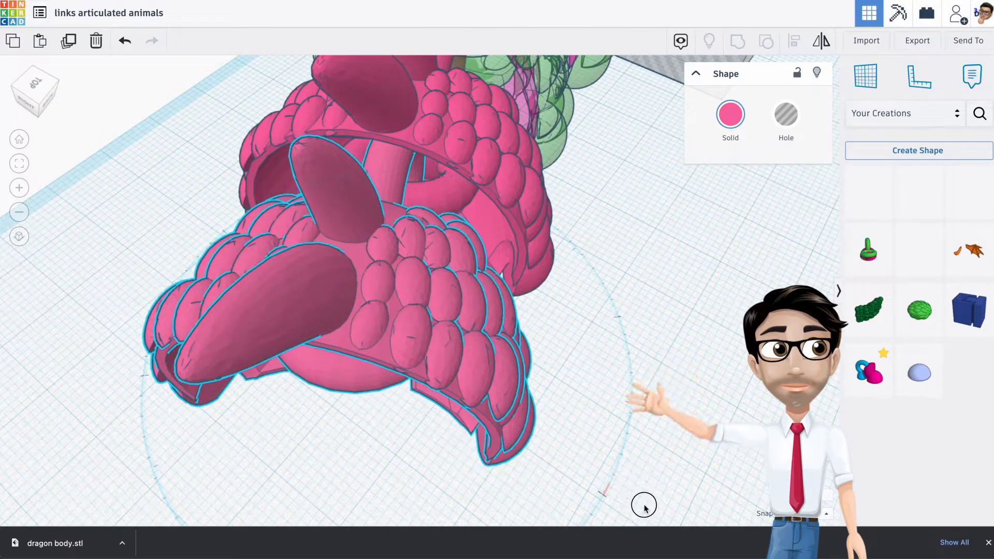
pyautogui.moveTo(645, 507); pyautogui.dragTo(642, 502)
pyautogui.moveTo(603, 357); pyautogui.dragTo(513, 366, button='right')
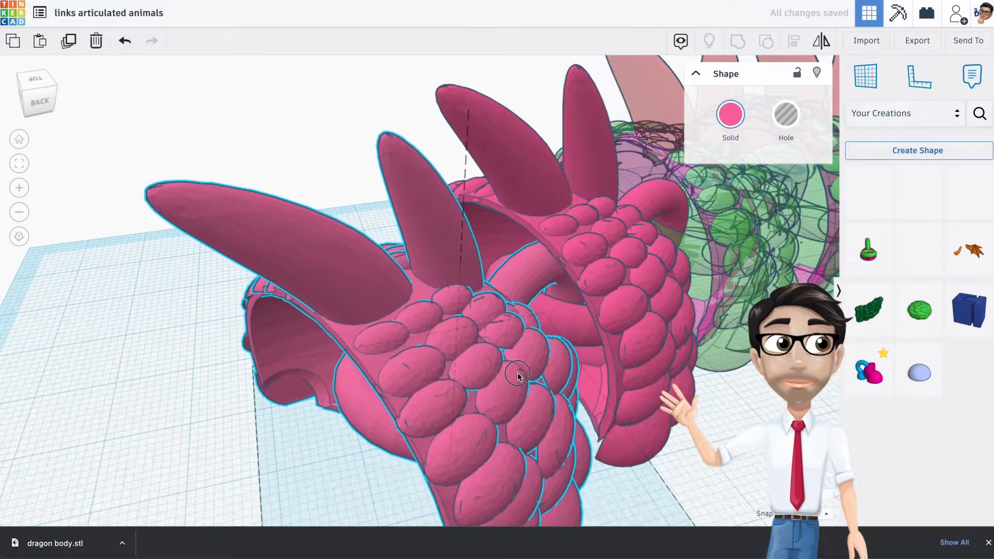
pyautogui.moveTo(486, 367); pyautogui.dragTo(506, 370, button='right')
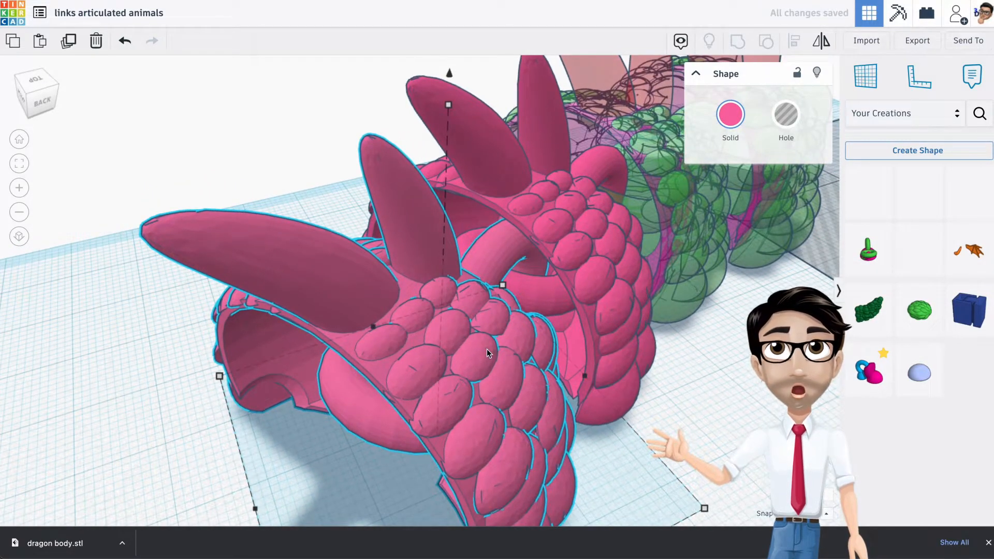
# Step: Make the copied pink link transparent and examine how its loop and scales fit against the solid pink link
pyautogui.press('t')
pyautogui.moveTo(452, 331); pyautogui.dragTo(613, 357, button='right')
pyautogui.moveTo(315, 304); pyautogui.dragTo(277, 359, button='right')
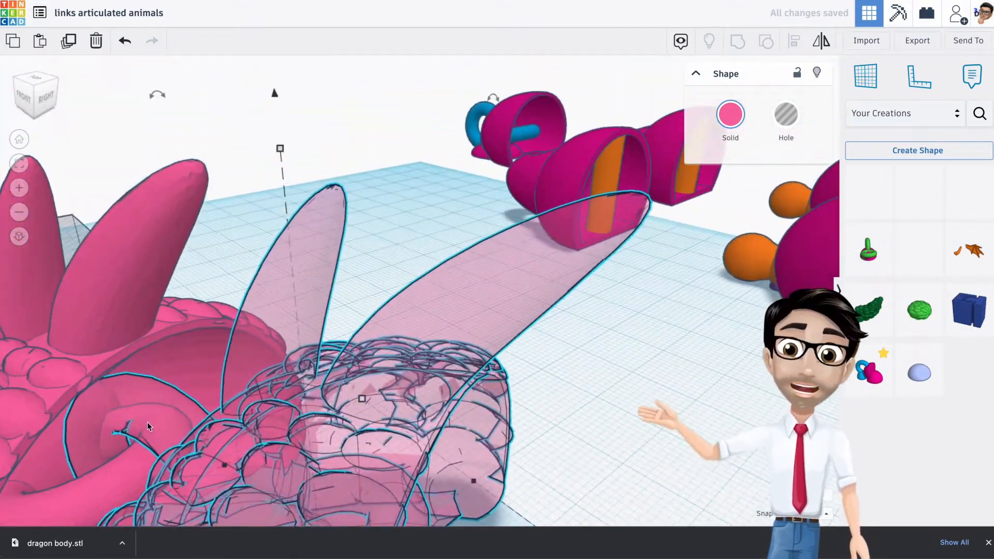
pyautogui.moveTo(147, 421); pyautogui.dragTo(365, 366, button='right')
pyautogui.scroll(-3, 546, 383)
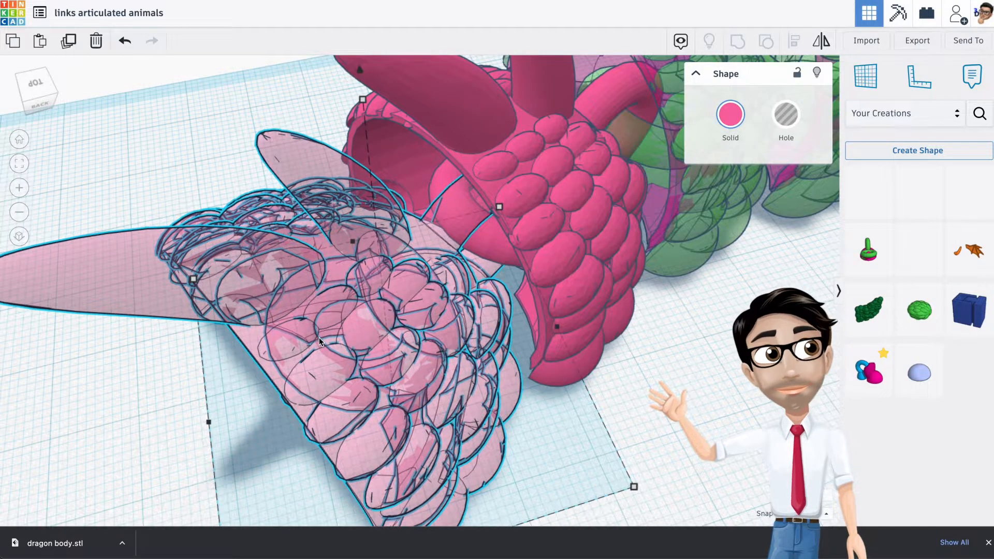
pyautogui.moveTo(320, 336); pyautogui.dragTo(257, 432, button='right')
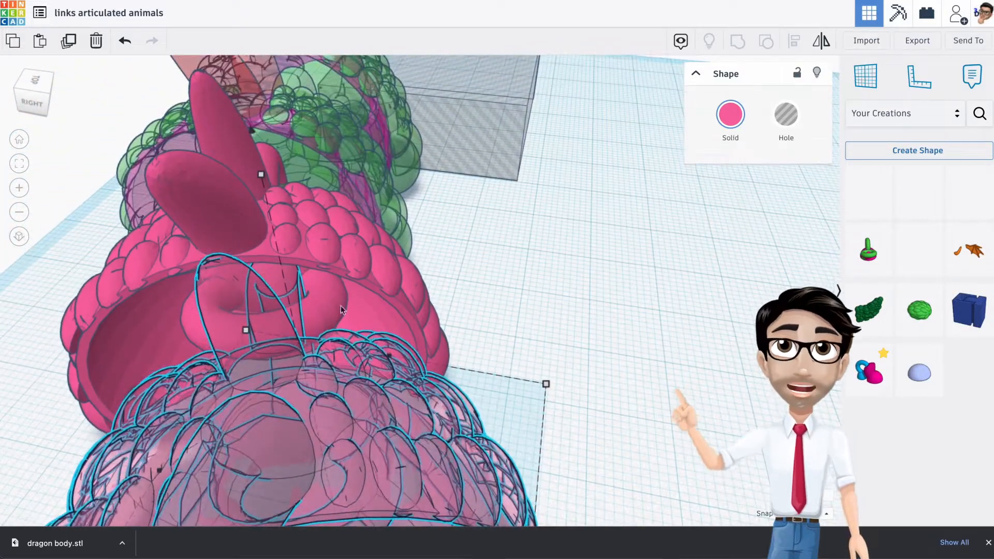
pyautogui.scroll(-5, 346, 427)
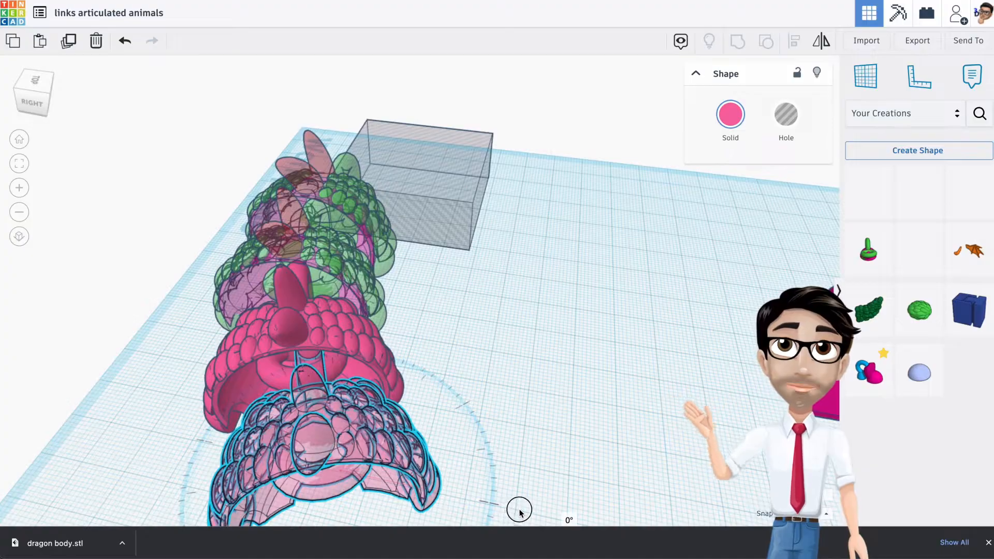
pyautogui.moveTo(365, 402); pyautogui.dragTo(390, 331, button='right')
pyautogui.scroll(10, 388, 296)
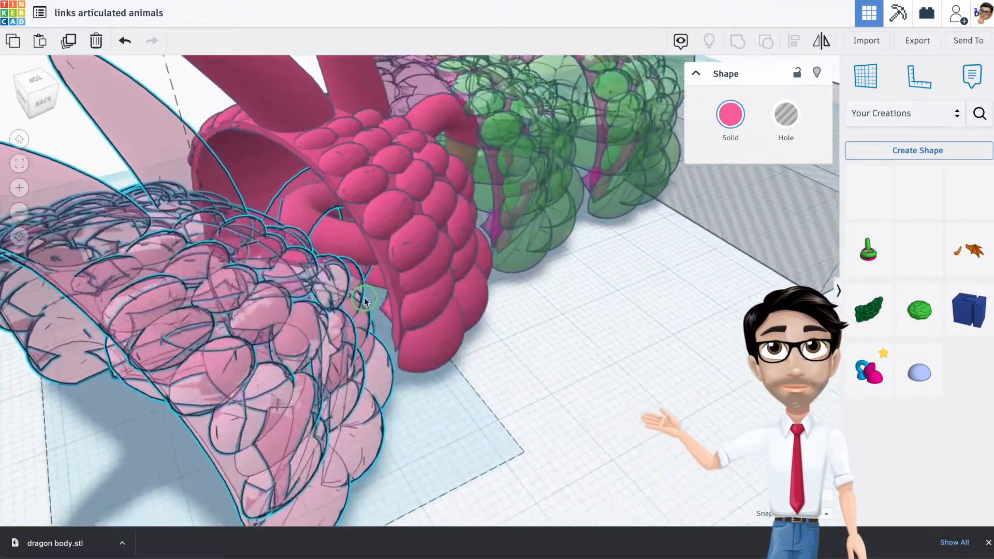
pyautogui.moveTo(363, 300); pyautogui.dragTo(496, 406, button='right')
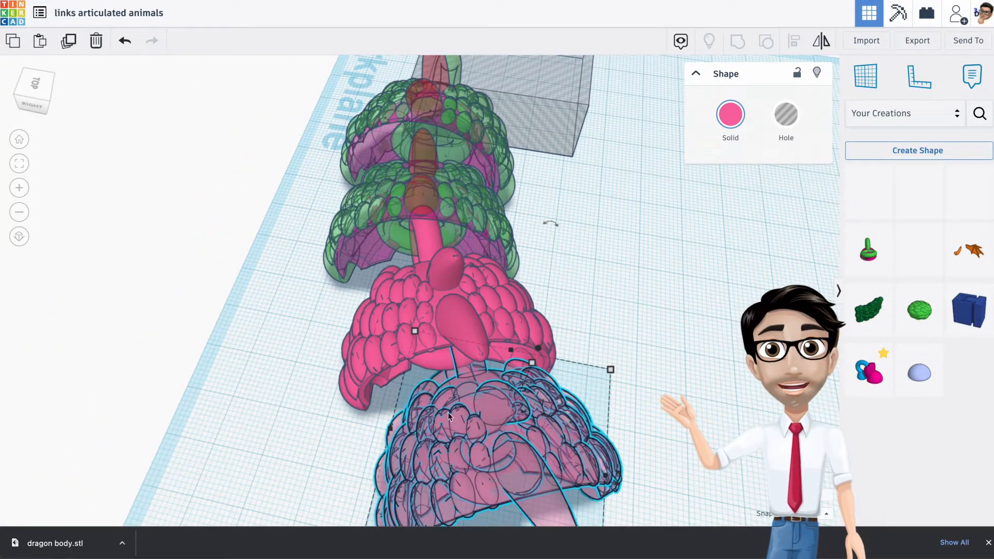
# Step: Scale the transparent pink link down proportionally to a height of 40 mm
pyautogui.moveTo(511, 442); pyautogui.dragTo(526, 327, button='right')
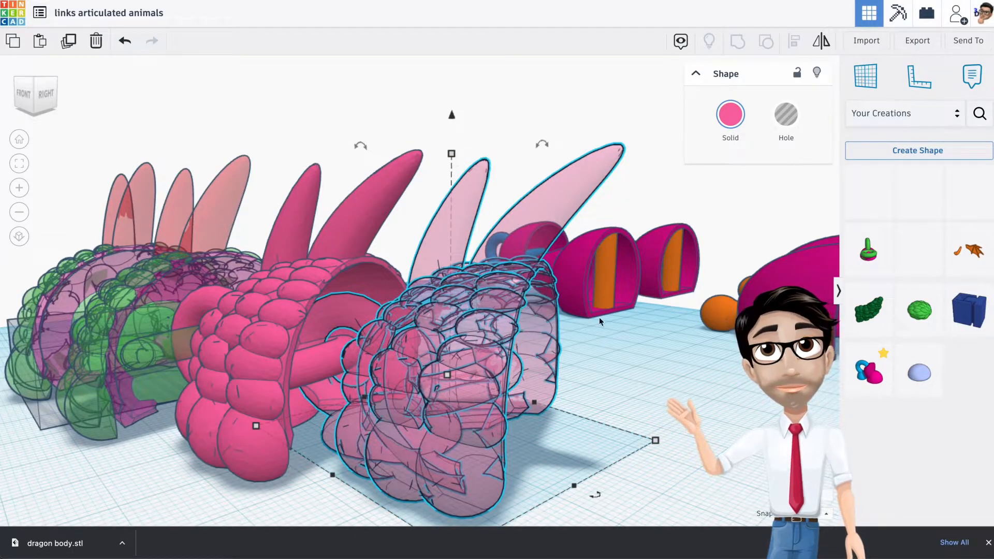
pyautogui.click(451, 154)
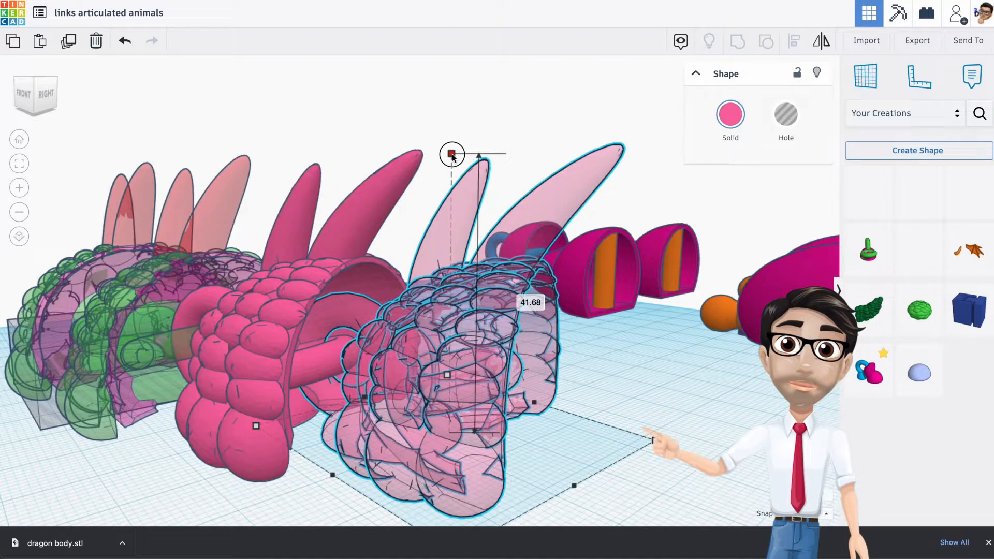
pyautogui.moveTo(452, 154); pyautogui.dragTo(443, 171)
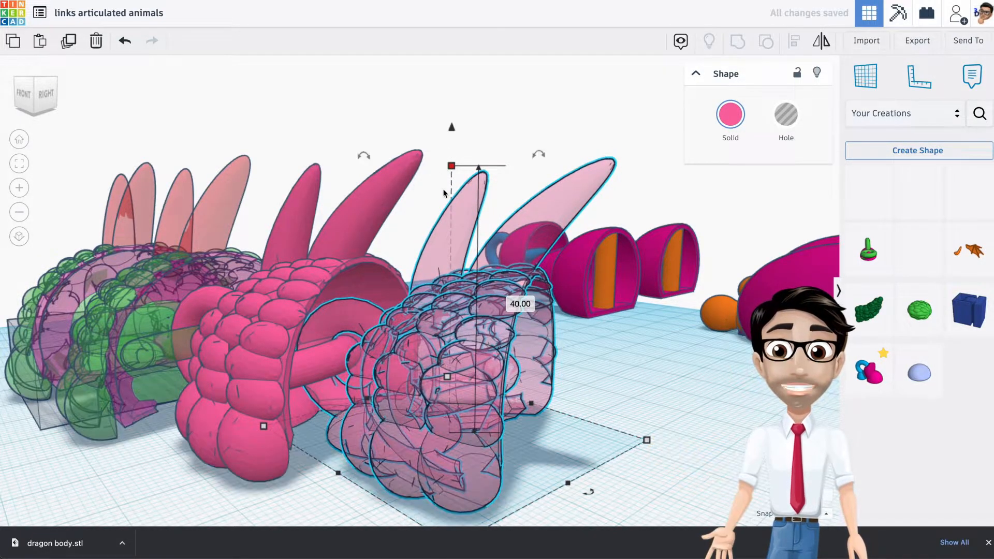
# Step: Nudge the reduced transparent link back toward the solid pink link so their loops interlock
pyautogui.moveTo(512, 247); pyautogui.dragTo(454, 293, button='right')
pyautogui.scroll(-2, 597, 387)
pyautogui.moveTo(582, 460); pyautogui.dragTo(563, 401, button='right')
pyautogui.press('Up')
pyautogui.press('Up')
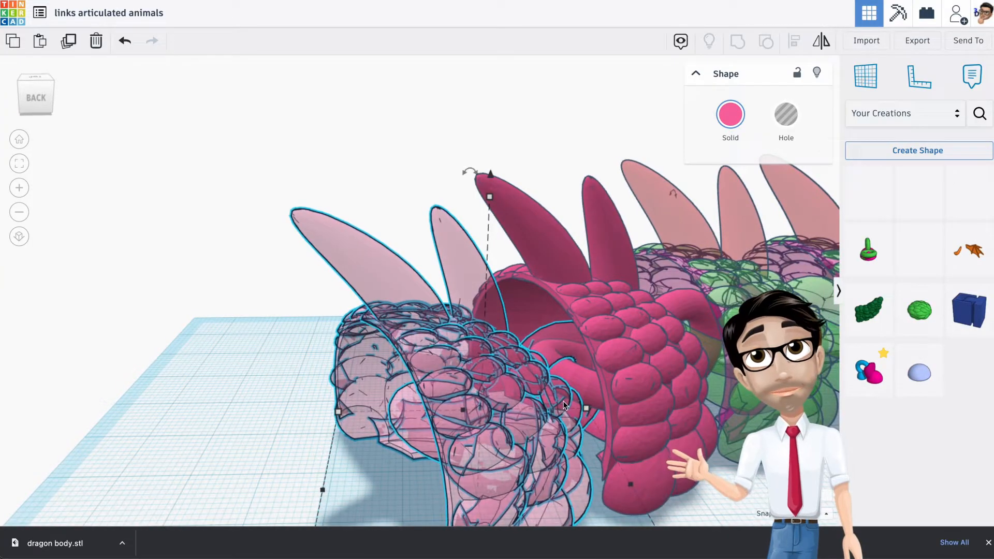
pyautogui.press('Right')
pyautogui.press('Right')
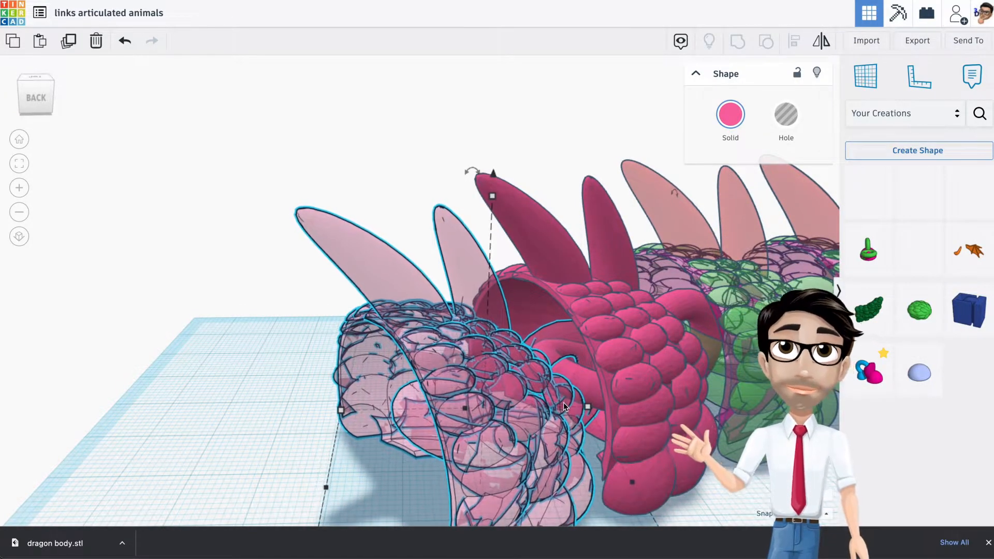
# Step: Rotate the transparent pink link about 1° on the workplane and check its clearance to the solid pink link
pyautogui.moveTo(563, 402); pyautogui.dragTo(564, 344, button='right')
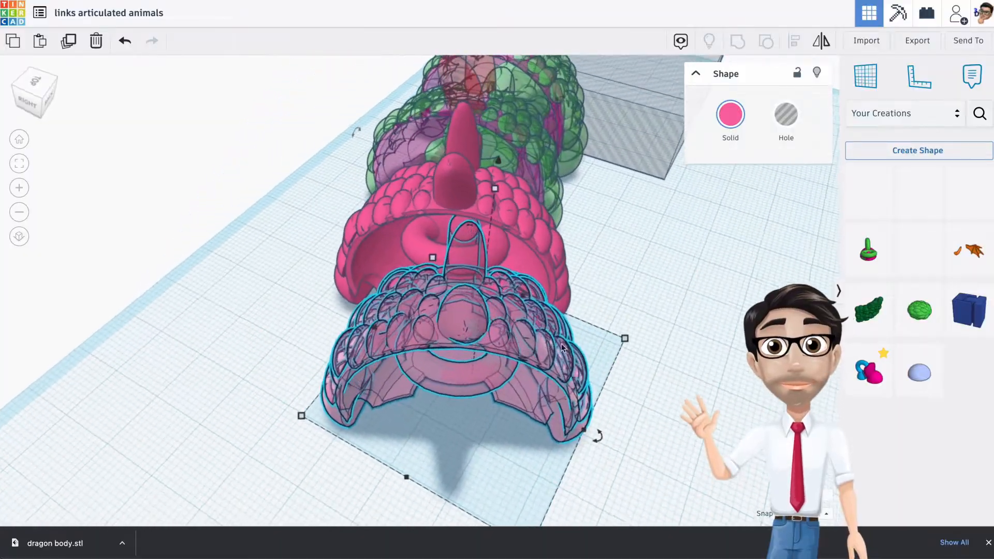
pyautogui.moveTo(598, 437); pyautogui.dragTo(648, 460)
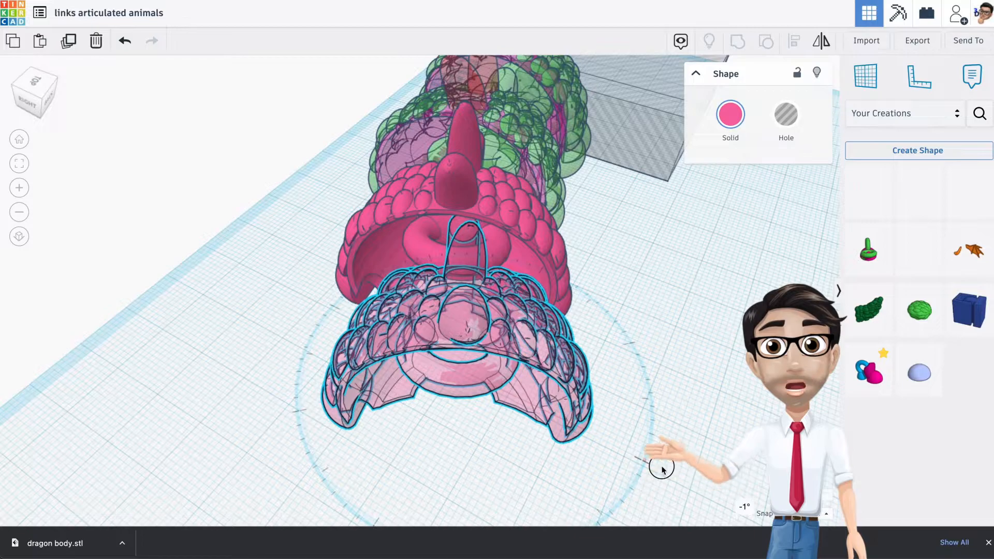
pyautogui.moveTo(611, 286); pyautogui.dragTo(634, 442, button='right')
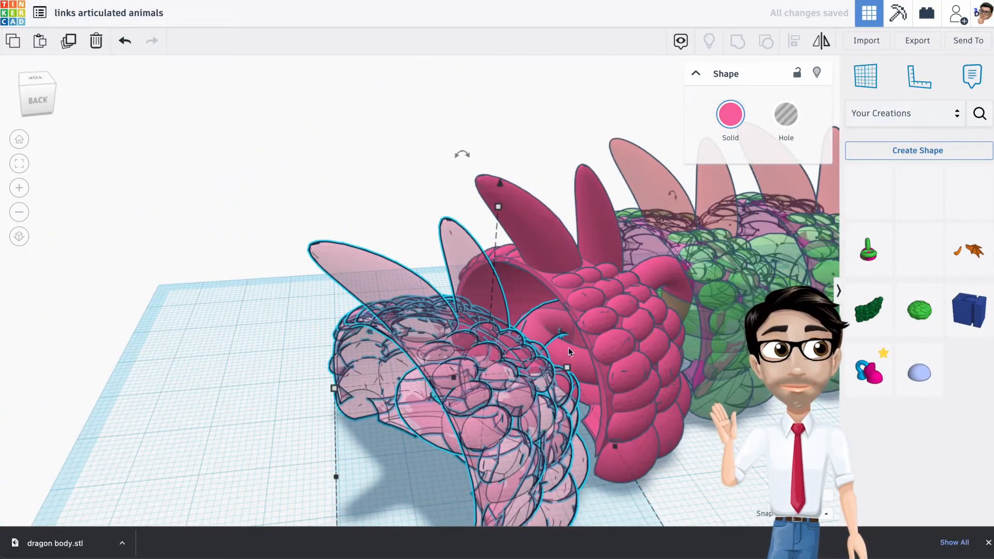
# Step: Examine the loop and scale clearance of the rotated transparent pink link along the chain from several angles
pyautogui.scroll(5, 569, 352)
pyautogui.moveTo(569, 352); pyautogui.dragTo(719, 380, button='right')
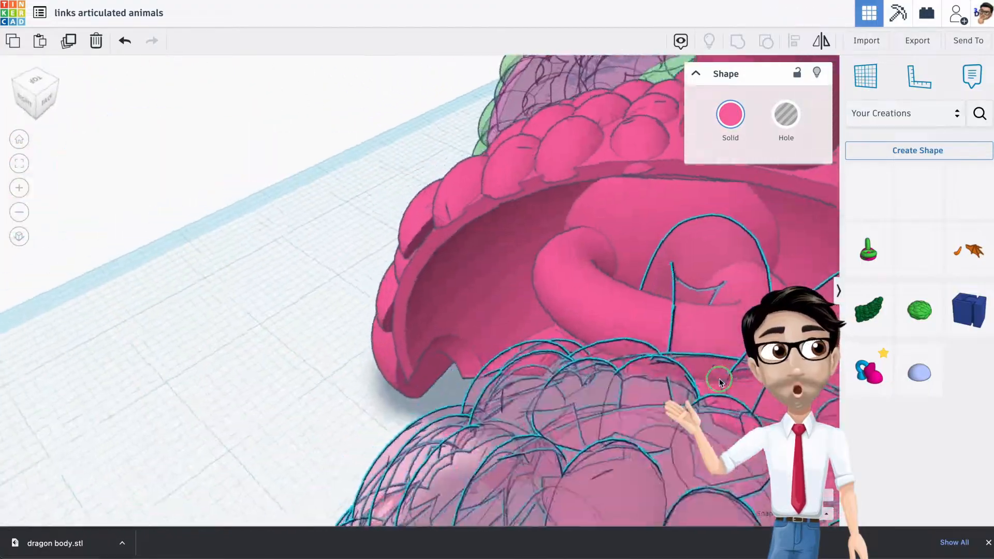
pyautogui.scroll(-2, 717, 378)
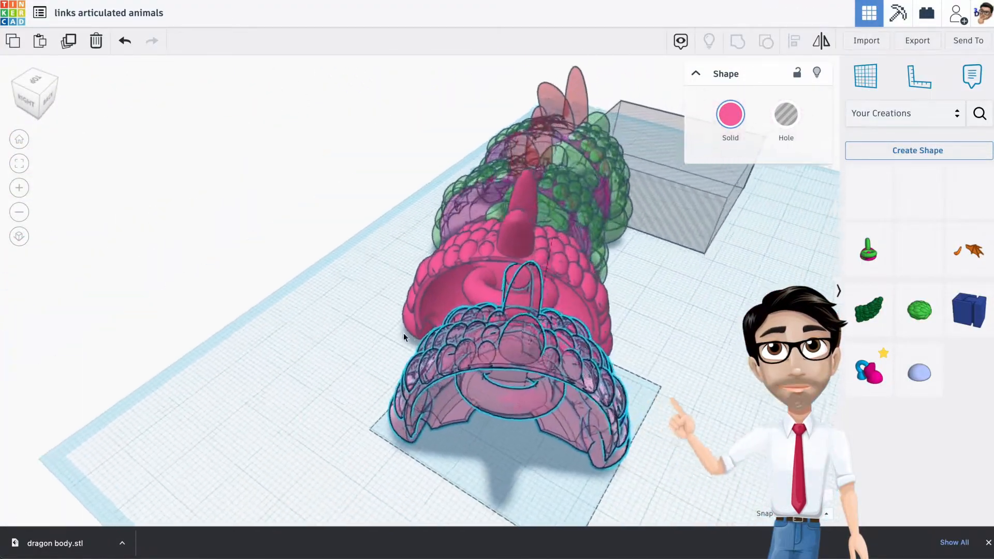
pyautogui.moveTo(403, 334); pyautogui.dragTo(450, 340, button='right')
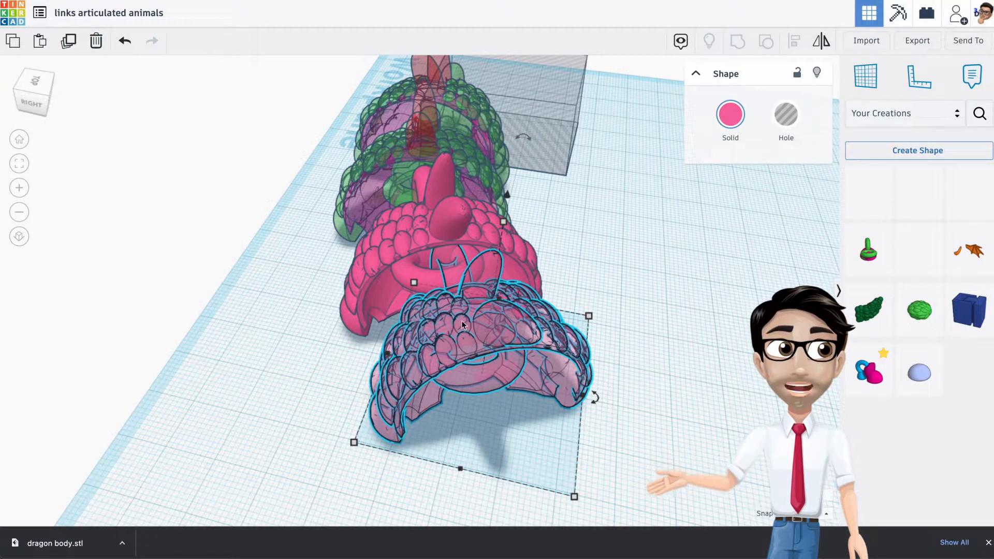
pyautogui.moveTo(458, 319); pyautogui.dragTo(583, 298, button='right')
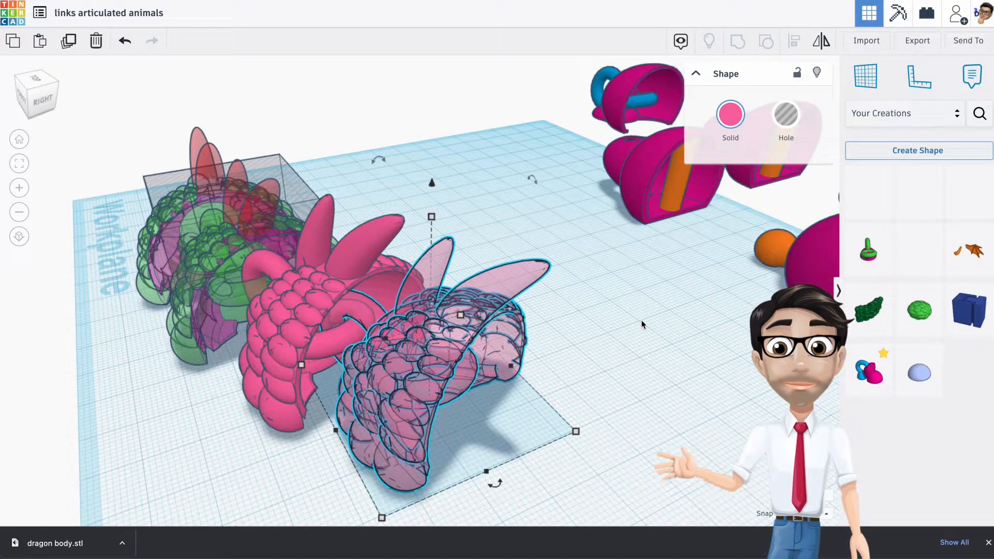
pyautogui.scroll(-6, 641, 324)
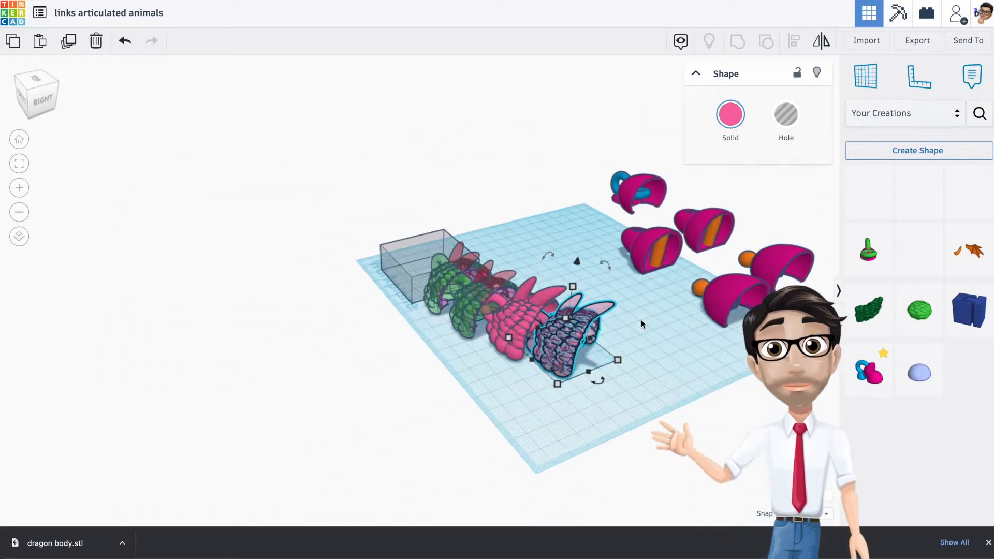
pyautogui.moveTo(651, 302); pyautogui.dragTo(390, 312, button='middle')
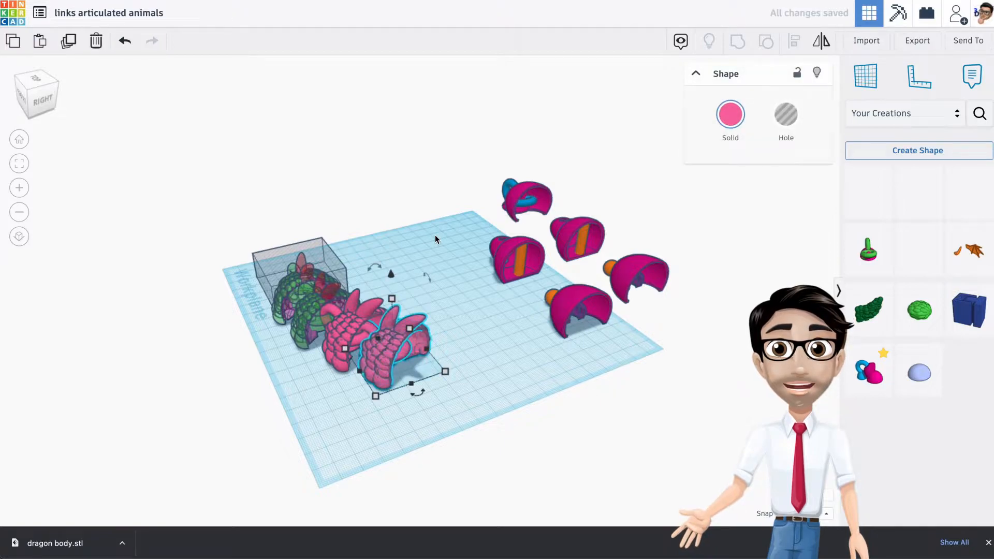
pyautogui.hotkey('ctrl', 'z')
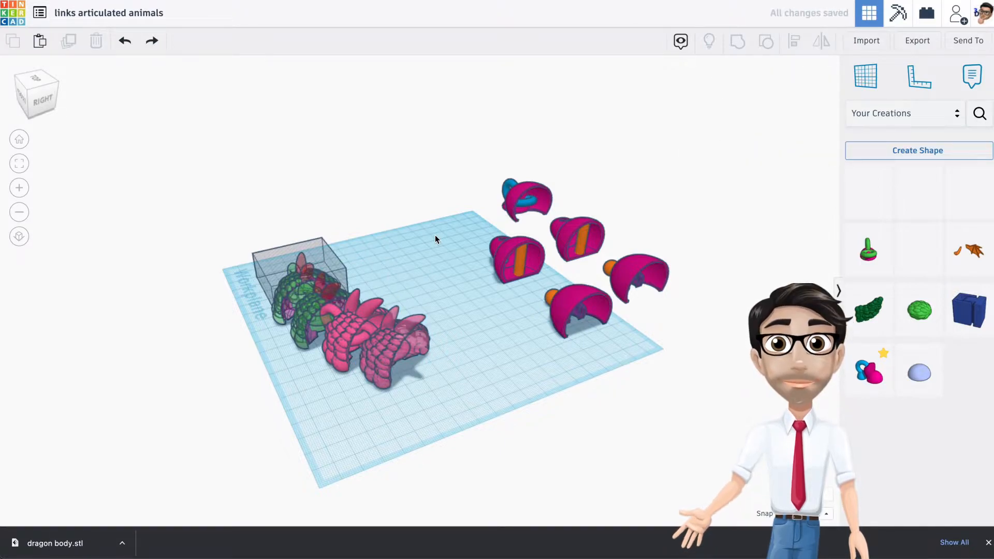
pyautogui.scroll(3, 373, 337)
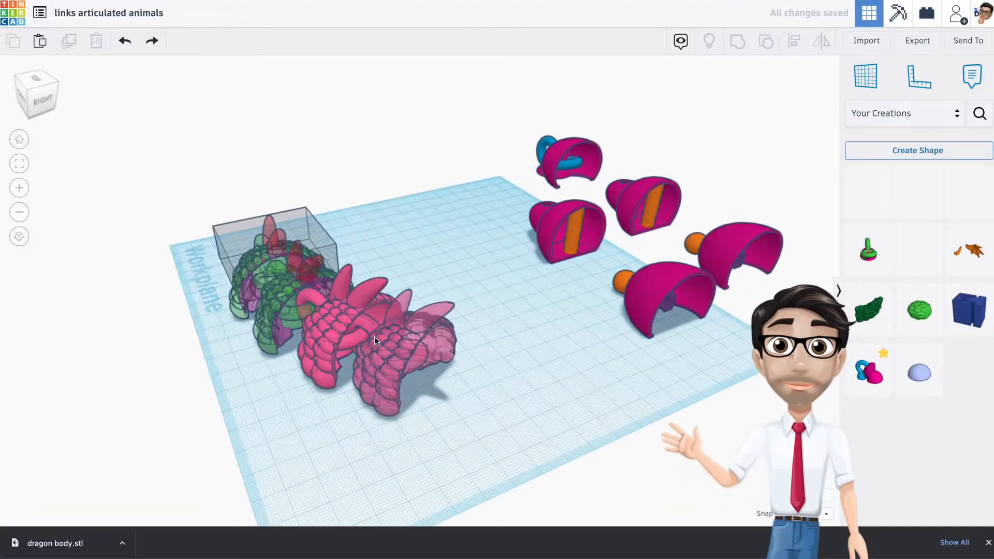
pyautogui.moveTo(402, 351); pyautogui.dragTo(483, 384)
pyautogui.hotkey('ctrl', 'z')
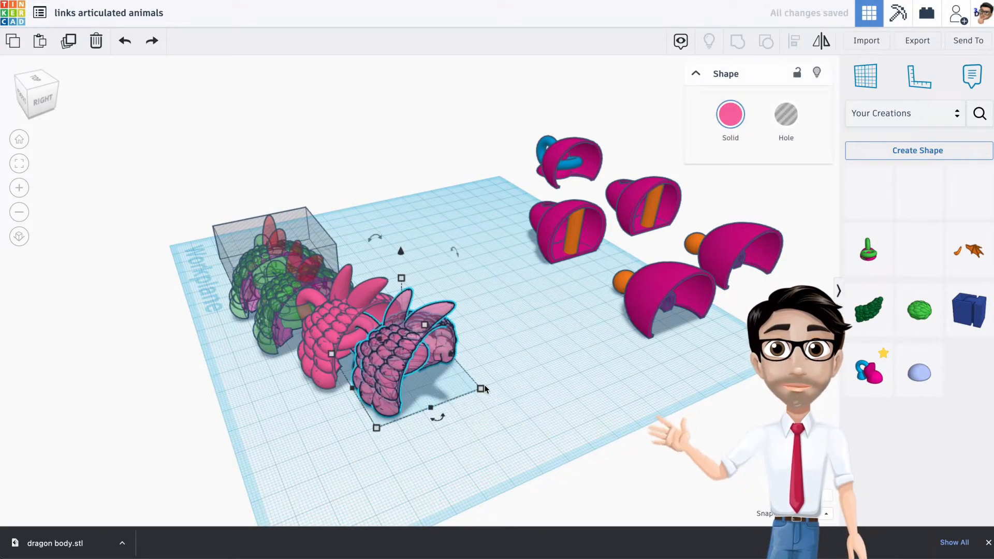
pyautogui.click(486, 387)
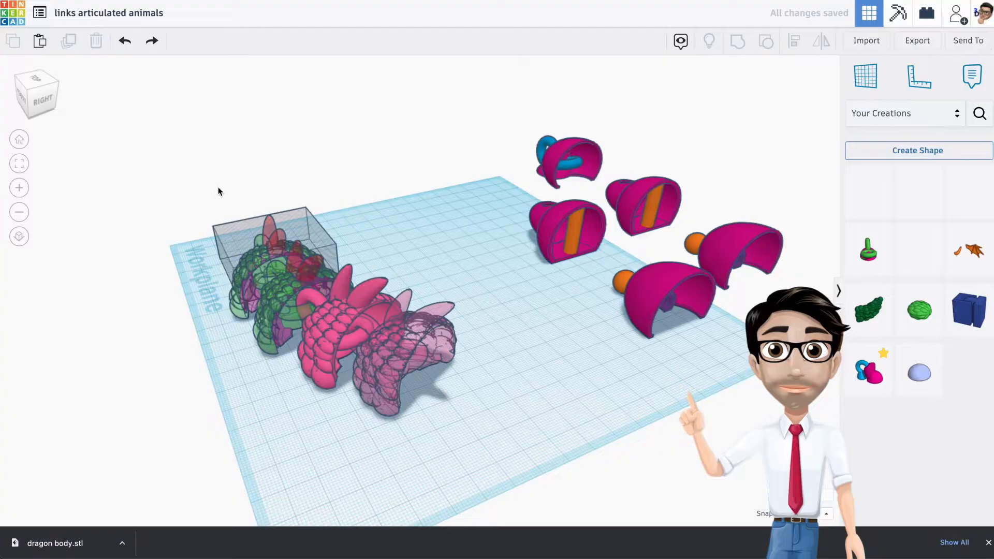
# Step: Make the transparent pink link at the end of the chain opaque again
pyautogui.scroll(5, 345, 319)
pyautogui.moveTo(401, 346); pyautogui.dragTo(310, 346, button='right')
pyautogui.scroll(2, 310, 345)
pyautogui.scroll(-3, 310, 345)
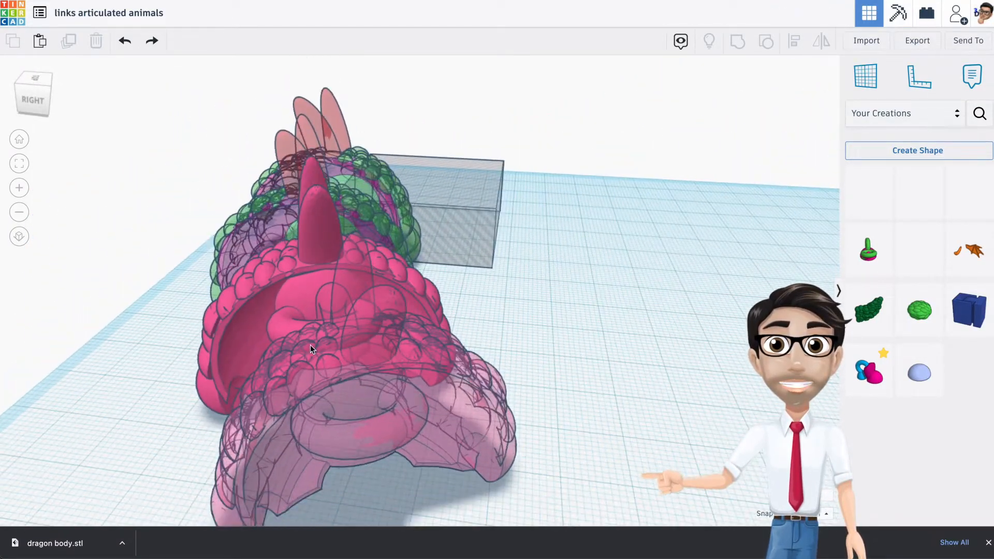
pyautogui.click(330, 356)
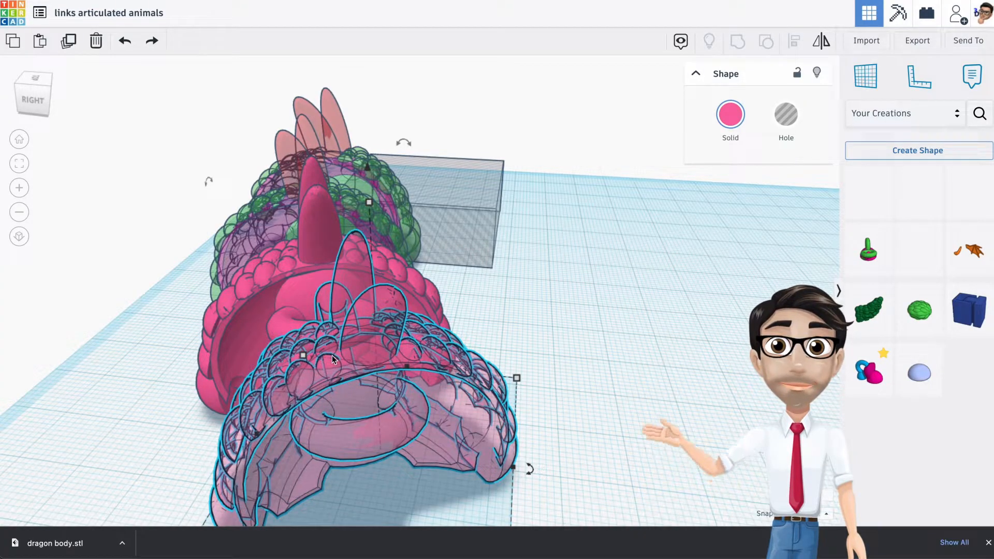
pyautogui.press('t')
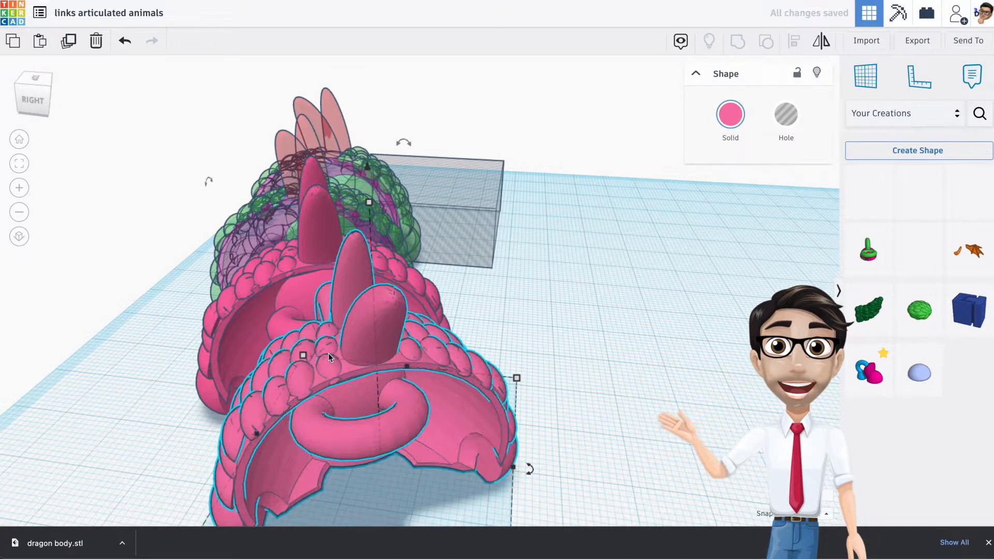
# Step: Duplicate the end pink link and place the copy in front of it so their loops interlock
pyautogui.moveTo(324, 356); pyautogui.dragTo(401, 517)
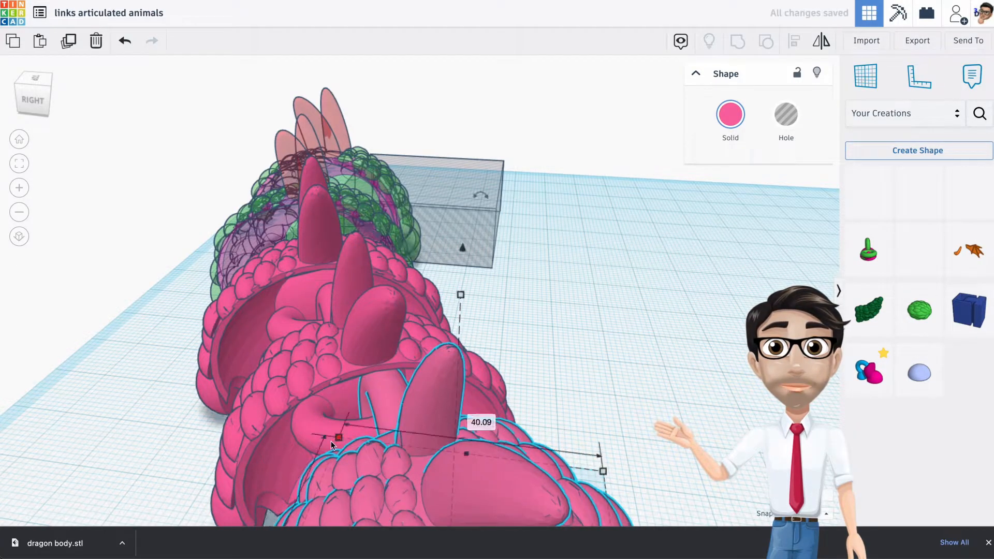
pyautogui.moveTo(355, 452); pyautogui.dragTo(449, 433, button='right')
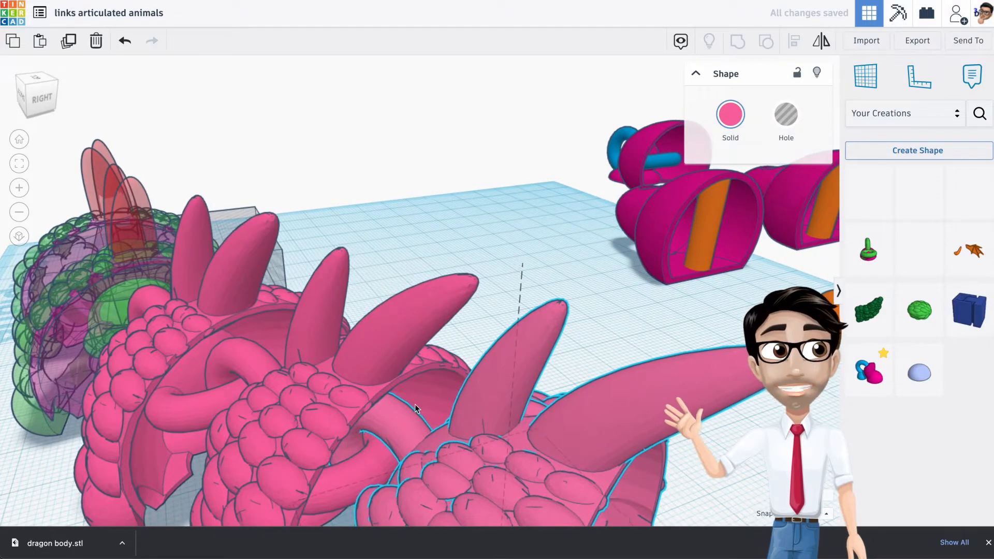
pyautogui.scroll(5, 377, 272)
pyautogui.scroll(-4, 378, 272)
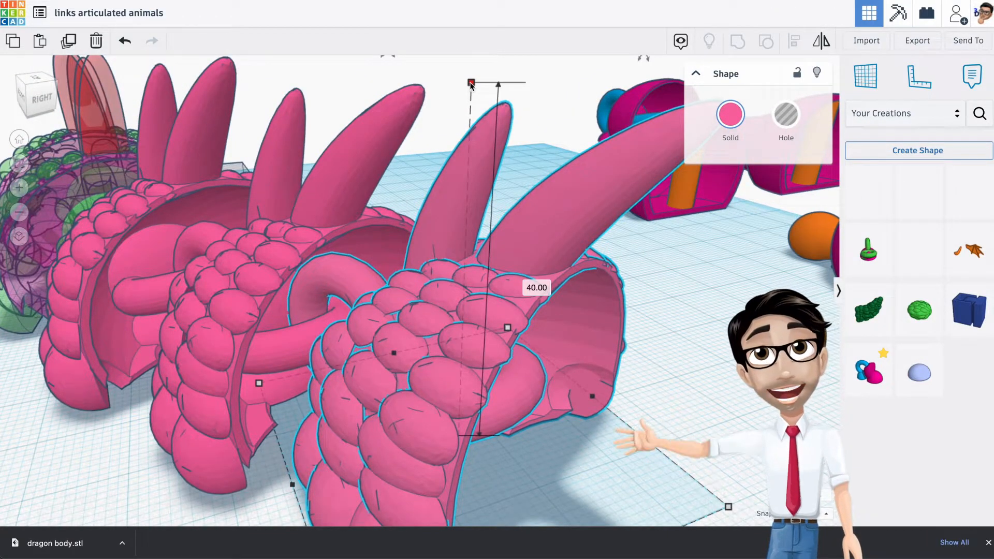
# Step: Scale the new end link down slightly and rotate it a little on the workplane
pyautogui.moveTo(471, 84); pyautogui.dragTo(468, 107)
pyautogui.moveTo(451, 220); pyautogui.dragTo(412, 296, button='right')
pyautogui.moveTo(587, 366); pyautogui.dragTo(708, 381)
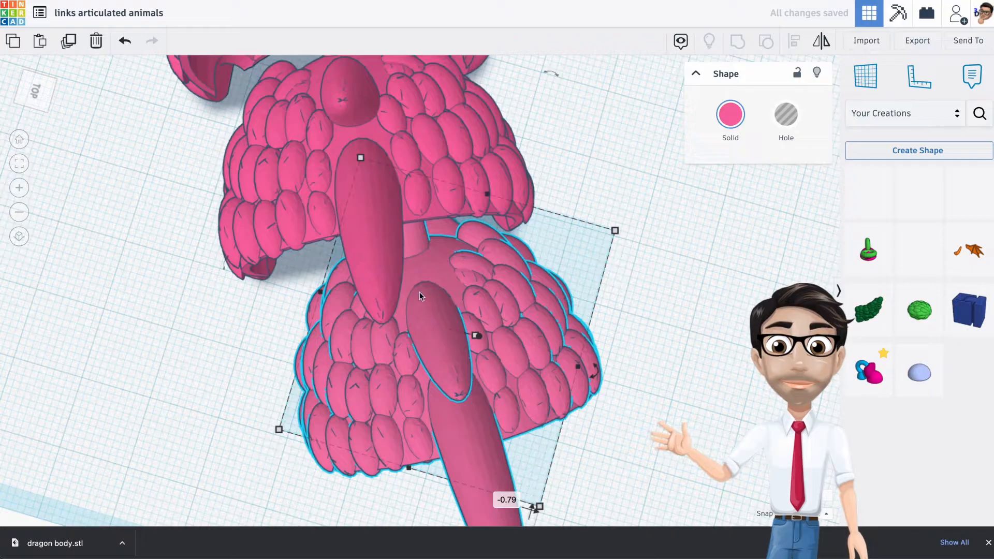
# Step: Make the new end link transparent and examine how its loop and scales clear the preceding link
pyautogui.moveTo(584, 263); pyautogui.dragTo(377, 209, button='right')
pyautogui.moveTo(462, 253); pyautogui.dragTo(444, 275, button='right')
pyautogui.press('t')
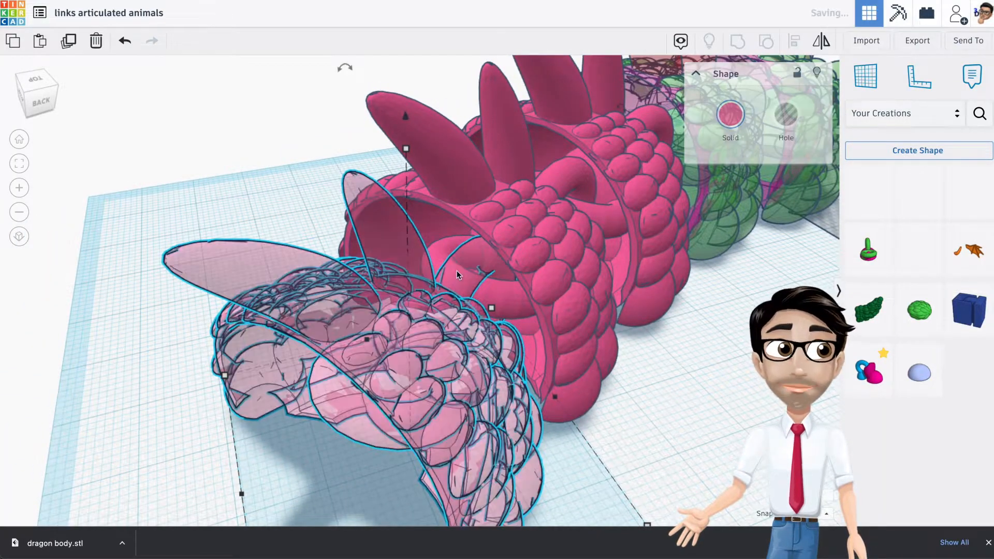
pyautogui.scroll(6, 469, 281)
pyautogui.moveTo(473, 283); pyautogui.dragTo(658, 288, button='right')
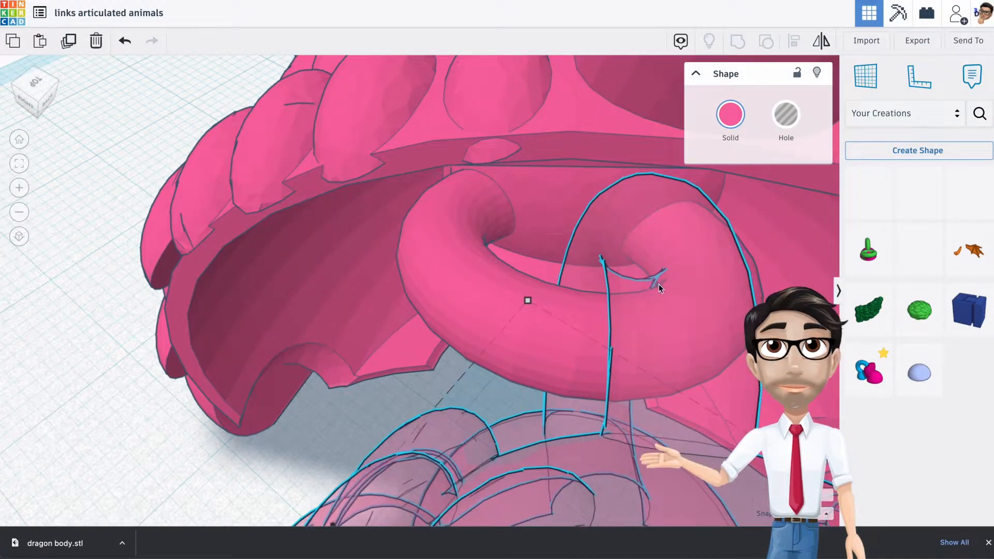
pyautogui.scroll(-5, 647, 300)
pyautogui.scroll(-3, 662, 356)
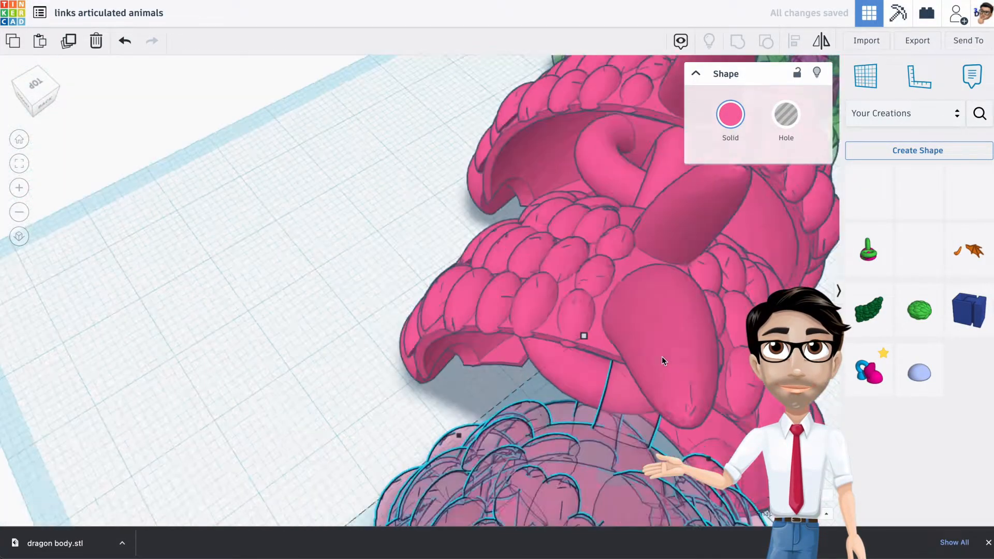
pyautogui.scroll(-4, 661, 356)
pyautogui.moveTo(731, 426); pyautogui.dragTo(688, 452, button='right')
pyautogui.moveTo(627, 401); pyautogui.dragTo(577, 319, button='middle')
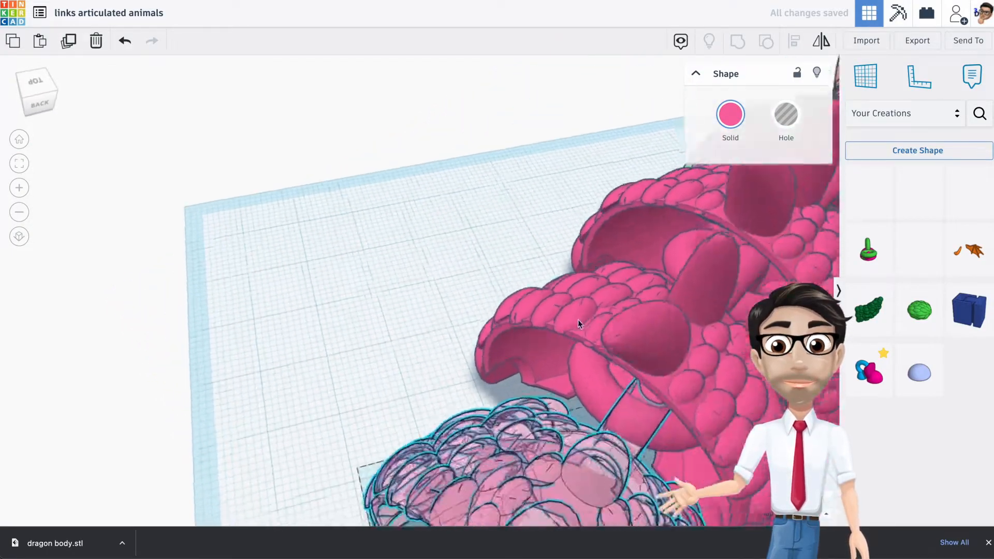
pyautogui.moveTo(578, 319); pyautogui.dragTo(497, 269, button='right')
pyautogui.scroll(-5, 595, 297)
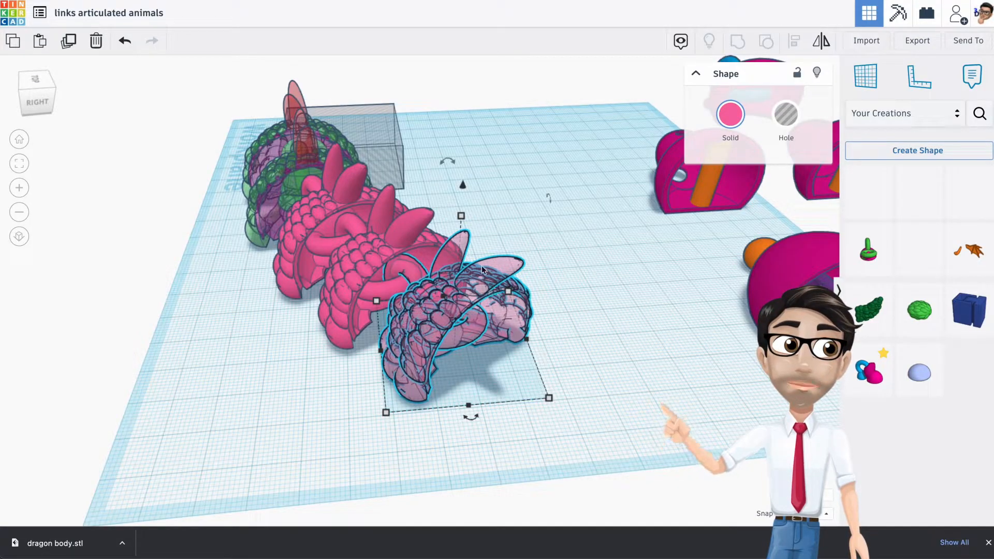
# Step: Undo the last transparency changes to the end link of the chain
pyautogui.moveTo(464, 217)
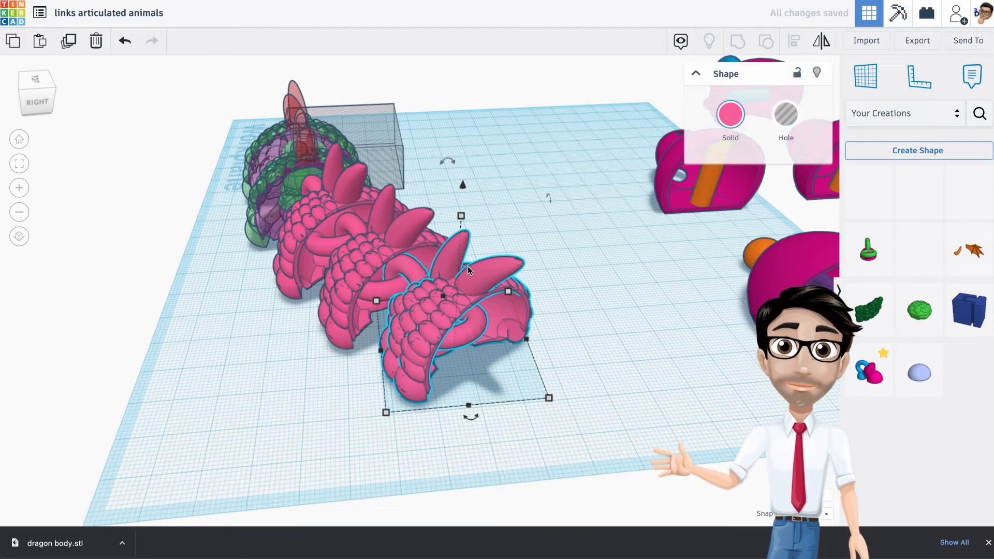
pyautogui.click(125, 43)
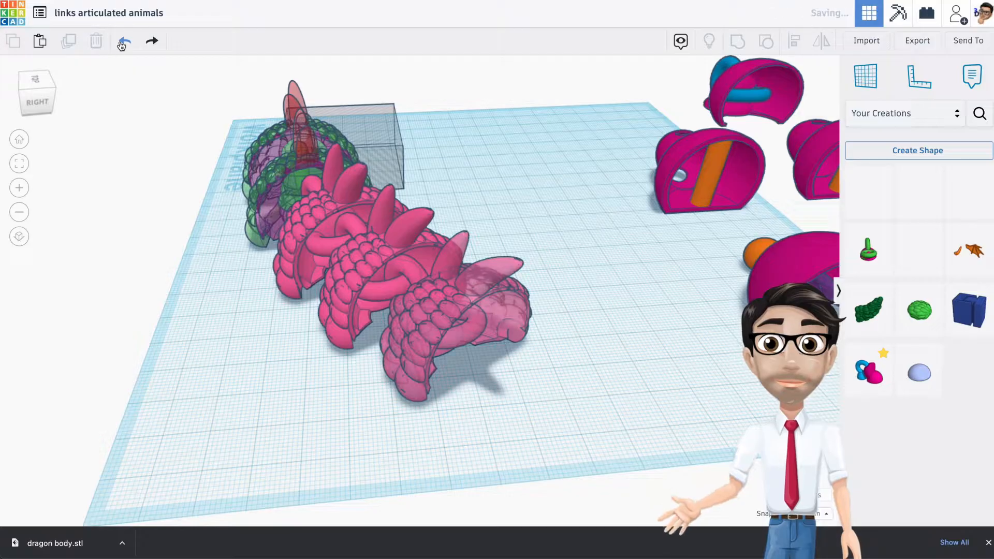
pyautogui.click(122, 46)
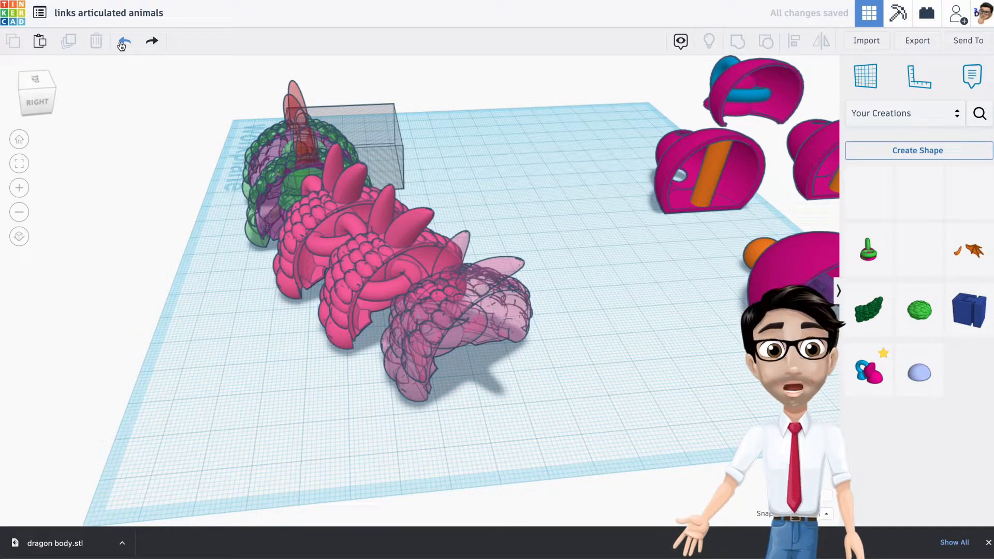
pyautogui.click(151, 43)
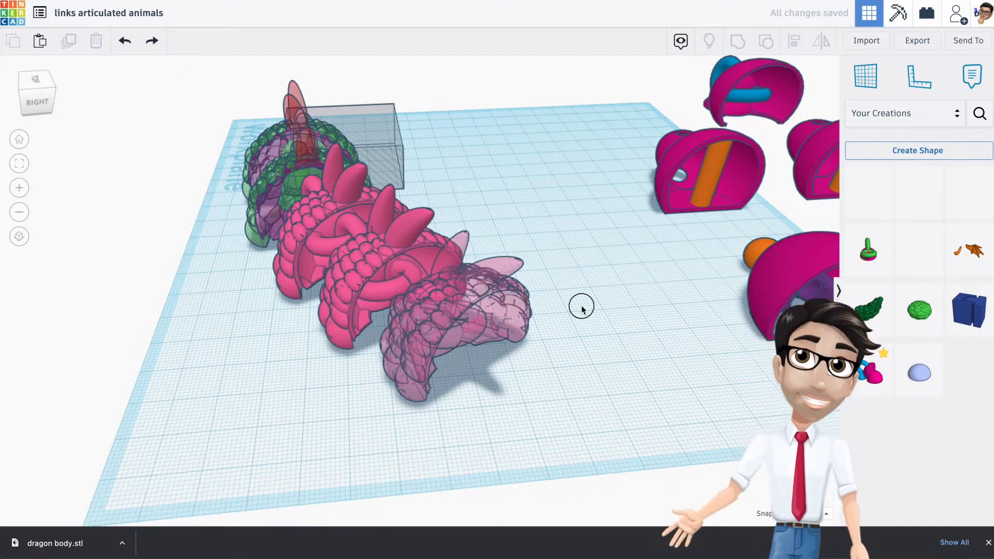
# Step: Try copying the transparent end link, undo the last placement and delete the extra copies
pyautogui.click(453, 309)
pyautogui.moveTo(437, 310)
pyautogui.mouseDown(button='right')
pyautogui.moveTo(428, 310)
pyautogui.moveTo(451, 312)
pyautogui.mouseUp(button='right')
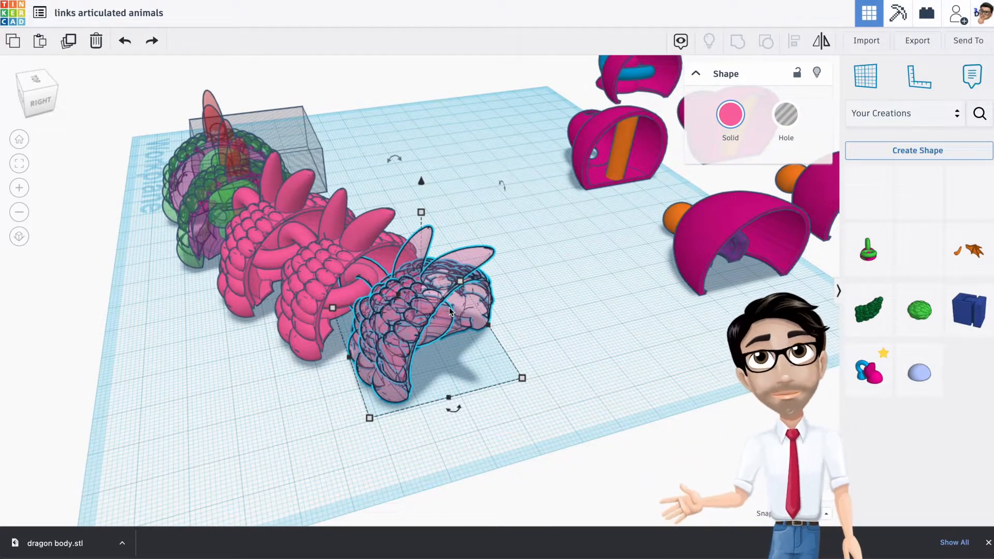
pyautogui.moveTo(421, 310); pyautogui.dragTo(351, 381)
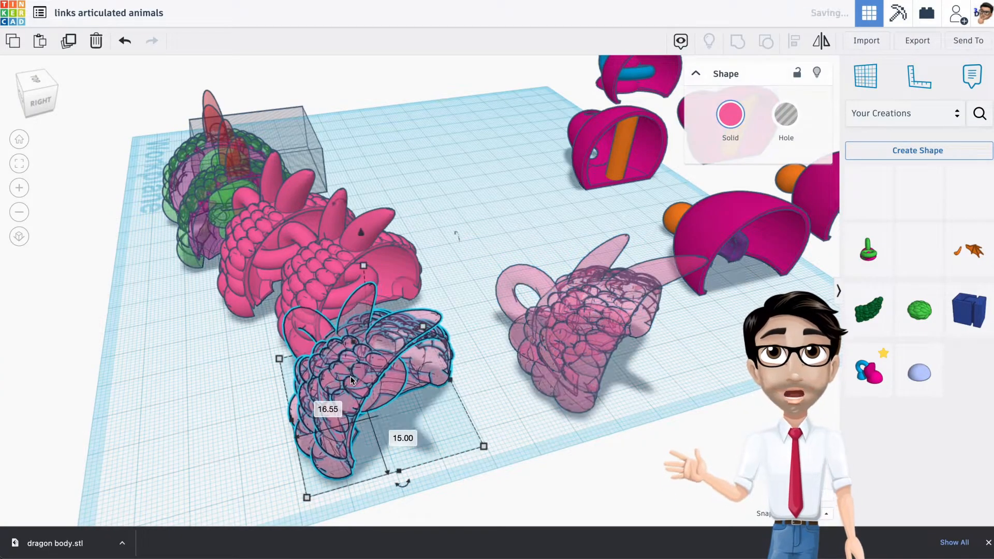
pyautogui.hotkey('ctrl', 'z')
pyautogui.click(575, 345)
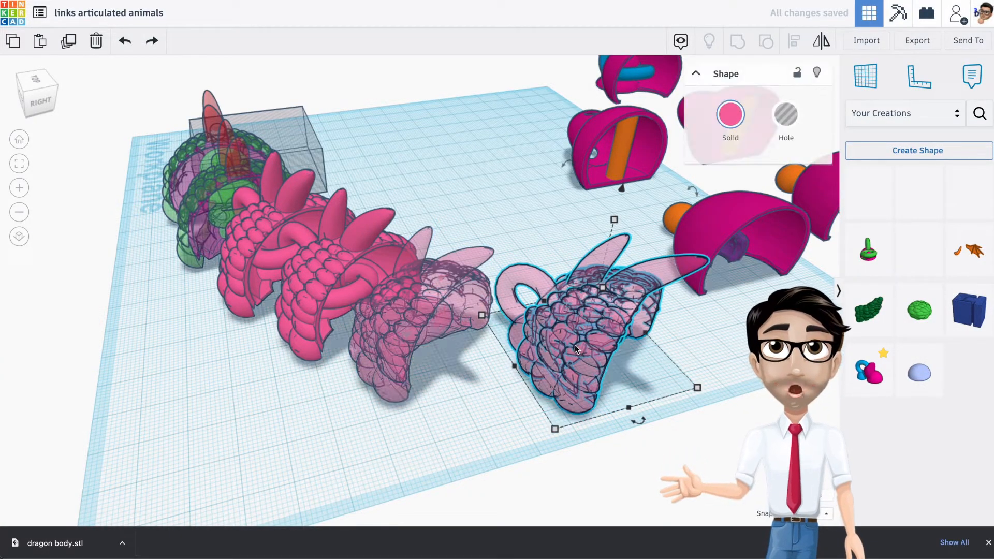
pyautogui.press('Delete')
pyautogui.click(405, 309)
pyautogui.press('Delete')
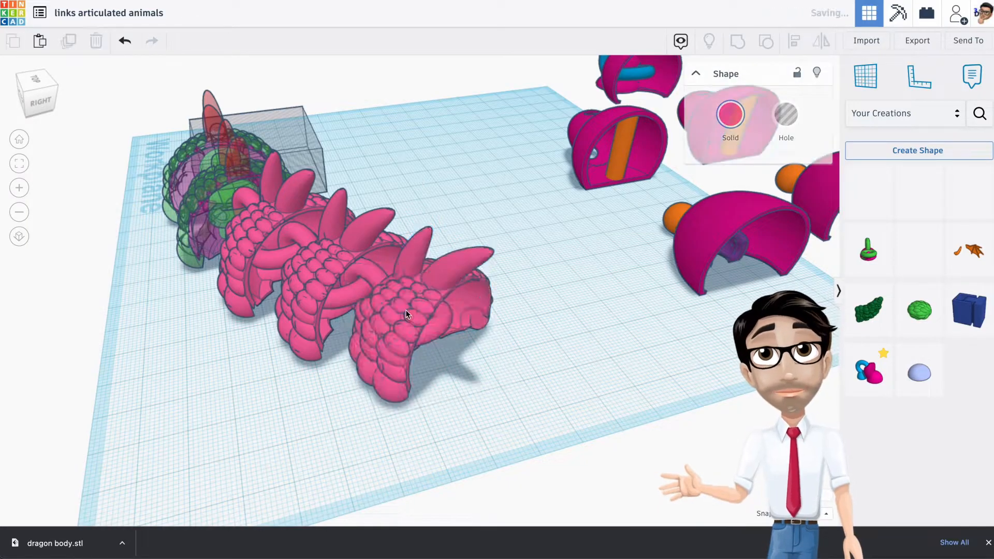
# Step: Duplicate the transparent end link and place the copy in front of it to continue the chain
pyautogui.click(406, 312)
pyautogui.keyDown('alt'); pyautogui.moveTo(408, 312); pyautogui.dragTo(533, 318); pyautogui.keyUp('alt')
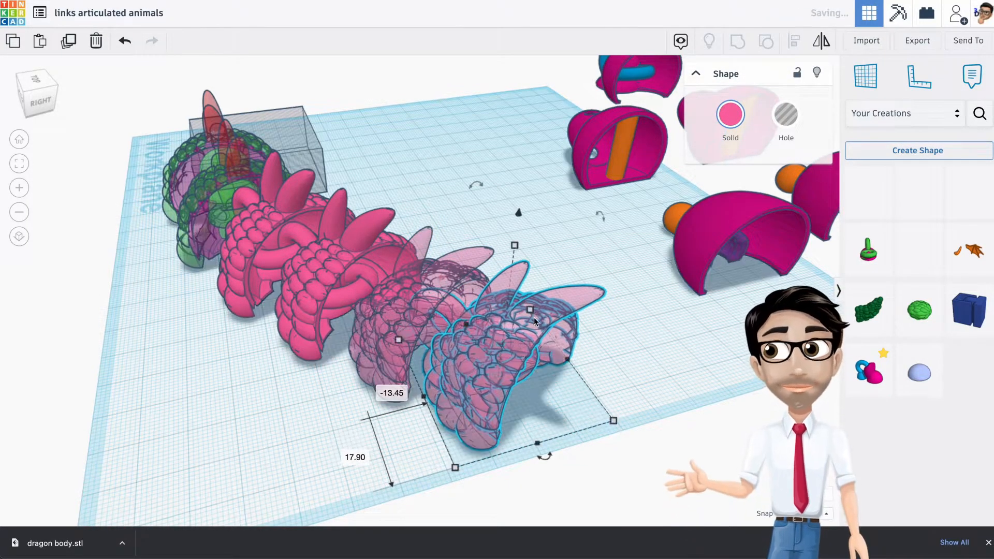
pyautogui.moveTo(533, 317); pyautogui.dragTo(453, 315, button='right')
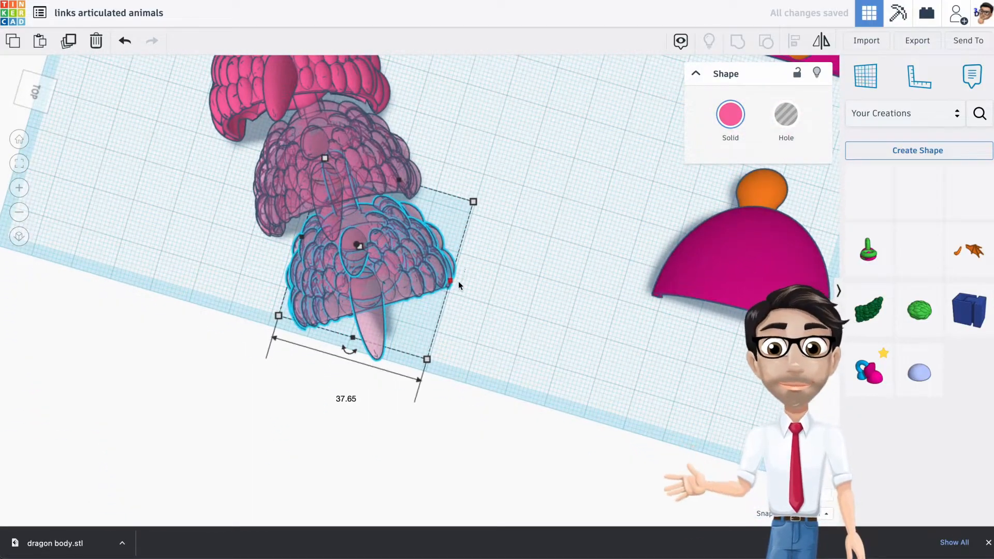
# Step: Rotate the new transparent link slightly on the workplane and check its loop's clearance to the preceding link
pyautogui.moveTo(351, 350); pyautogui.dragTo(360, 402)
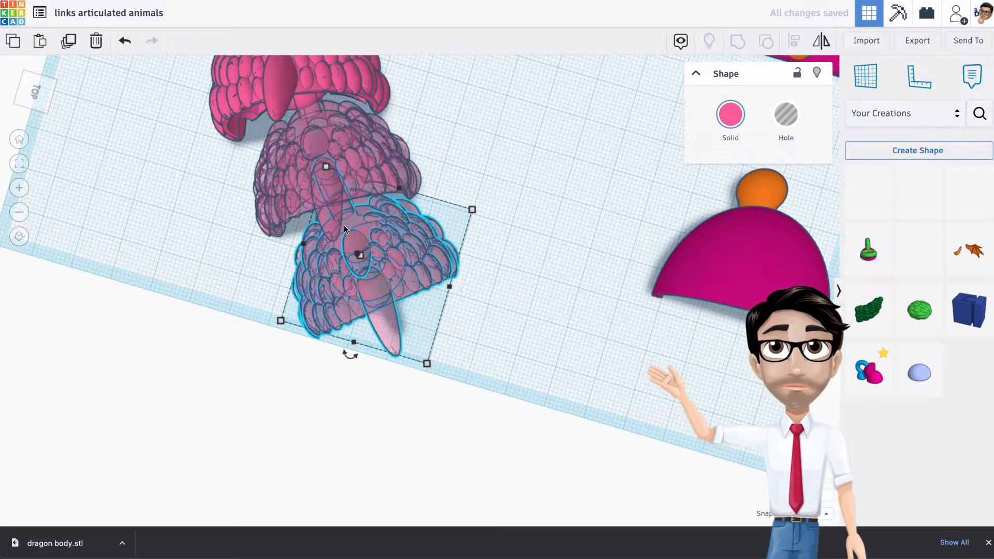
pyautogui.scroll(3, 334, 213)
pyautogui.moveTo(336, 213)
pyautogui.mouseDown(button='right')
pyautogui.moveTo(392, 147)
pyautogui.moveTo(414, 178)
pyautogui.moveTo(330, 222)
pyautogui.mouseUp(button='right')
pyautogui.moveTo(347, 203); pyautogui.dragTo(356, 246, button='right')
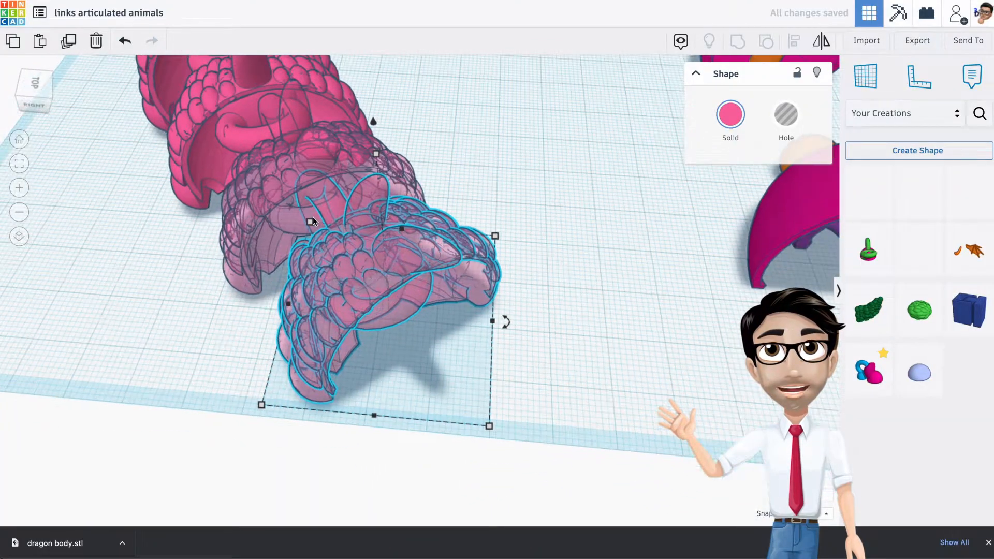
pyautogui.scroll(10, 312, 216)
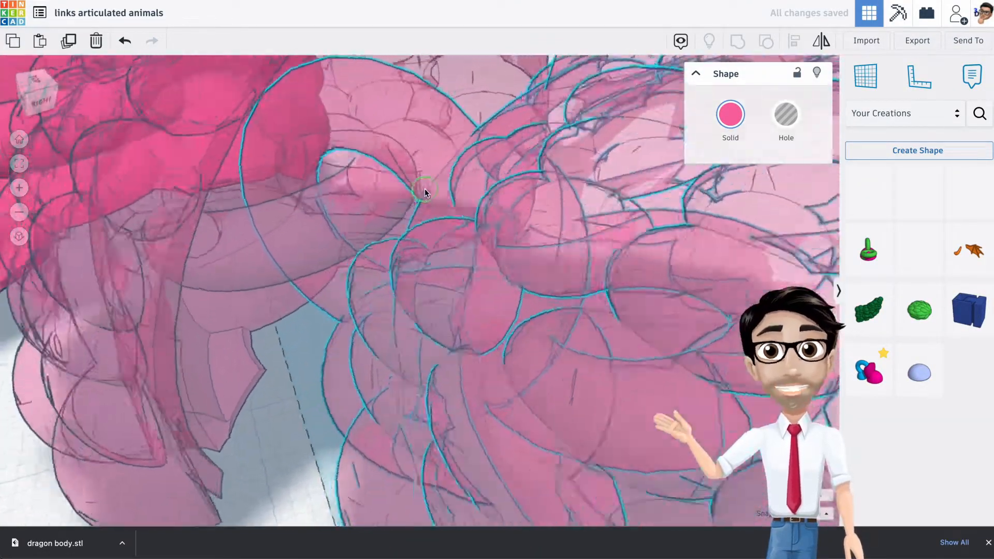
# Step: Scale the newest transparent link down slightly from its height handle
pyautogui.moveTo(425, 192); pyautogui.dragTo(288, 282, button='right')
pyautogui.scroll(-10, 382, 240)
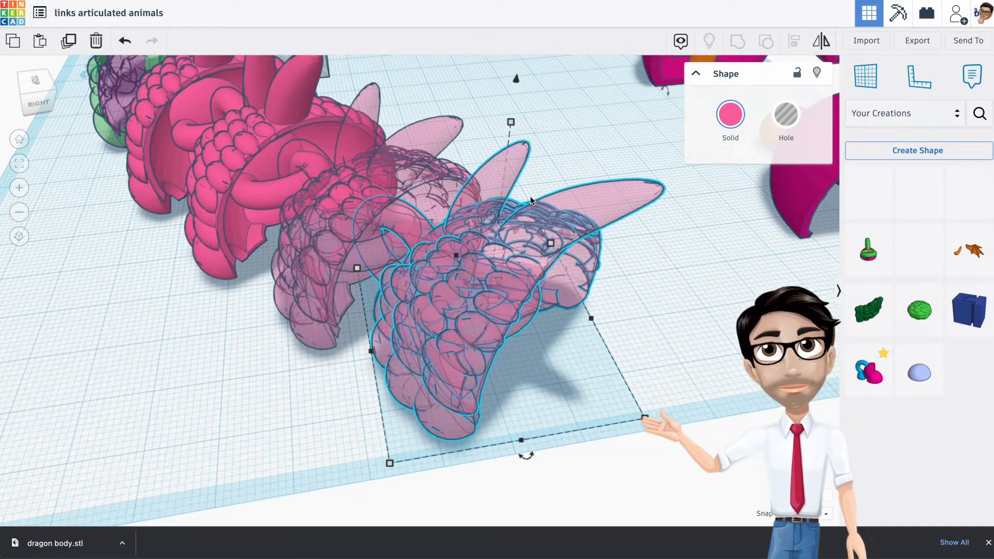
pyautogui.click(511, 125)
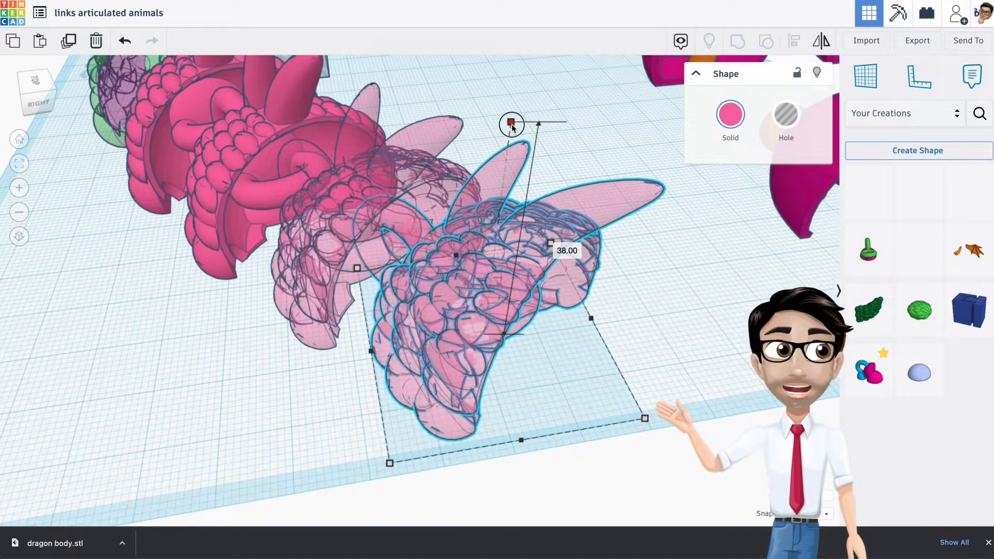
pyautogui.moveTo(512, 124); pyautogui.dragTo(510, 141)
pyautogui.moveTo(487, 239); pyautogui.dragTo(467, 240, button='right')
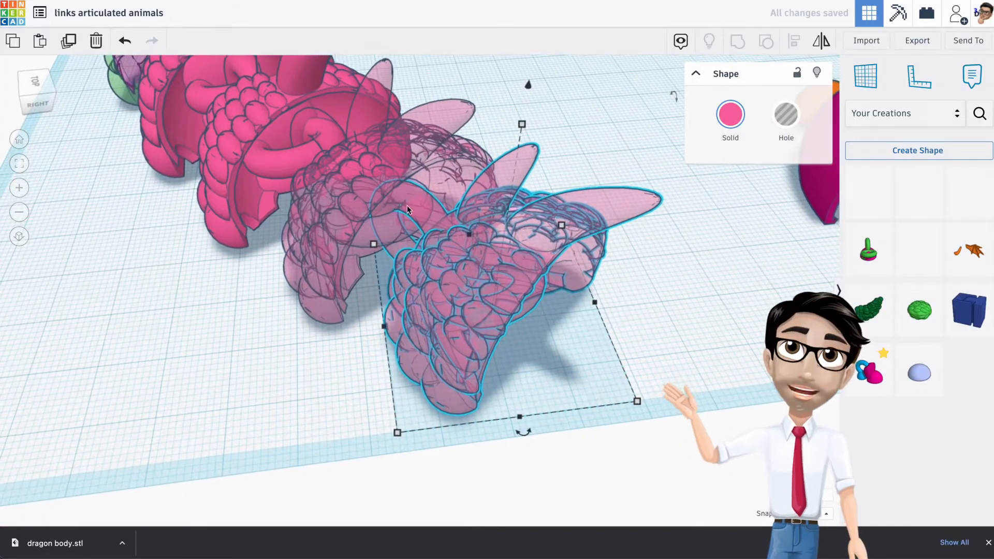
# Step: Nudge the newest transparent link closer to the preceding link and check the clearance around its loop from several sides
pyautogui.press('Left')
pyautogui.press('Left')
pyautogui.press('Left')
pyautogui.press('Left')
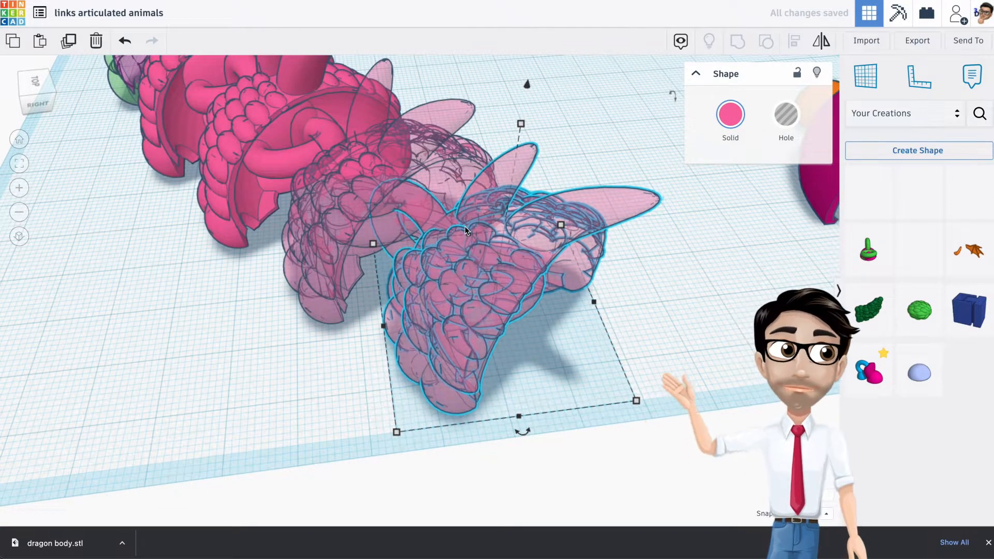
pyautogui.press('Up')
pyautogui.press('Up')
pyautogui.press('Up')
pyautogui.press('Up')
pyautogui.press('Up')
pyautogui.press('Up')
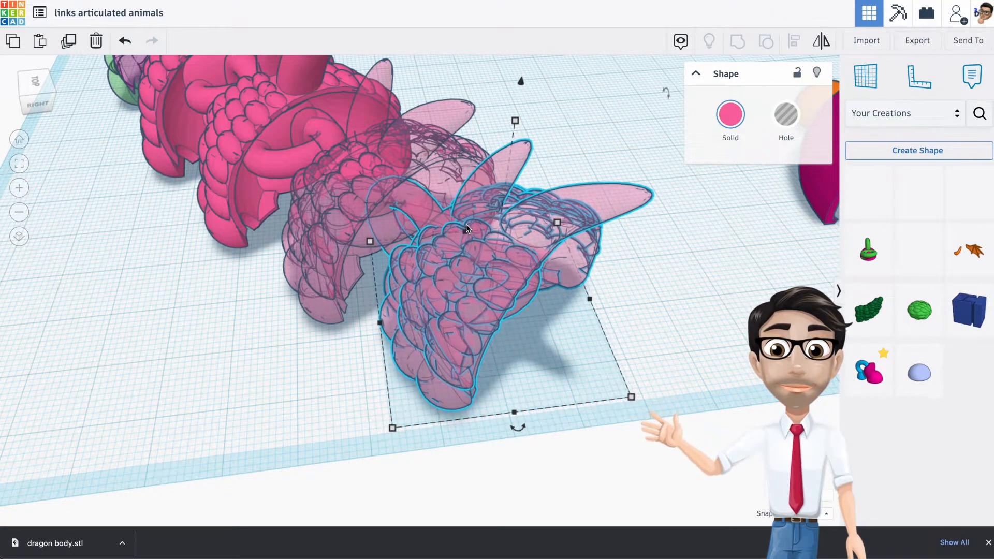
pyautogui.moveTo(466, 228); pyautogui.dragTo(499, 253, button='right')
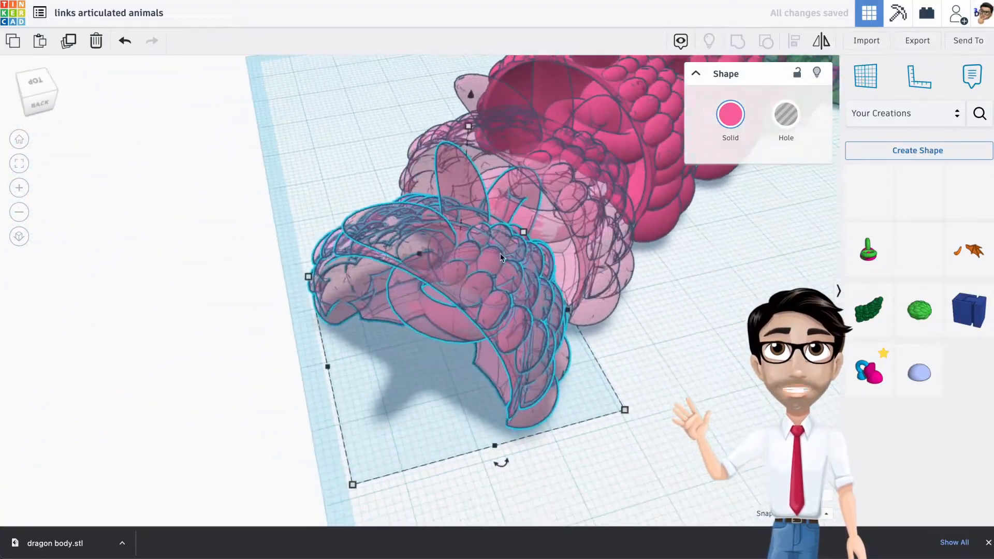
pyautogui.scroll(6, 511, 220)
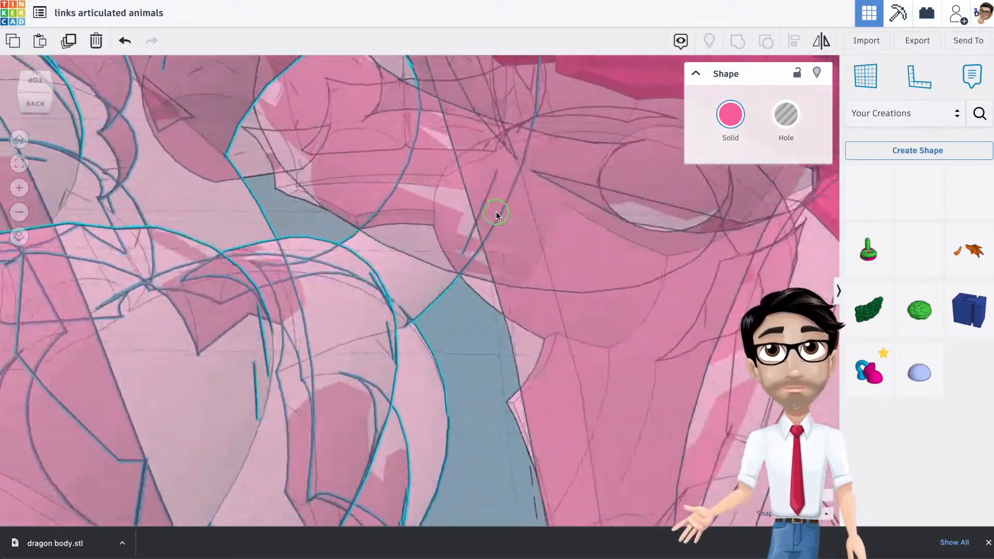
pyautogui.moveTo(496, 211); pyautogui.dragTo(734, 229, button='right')
pyautogui.scroll(-6, 735, 229)
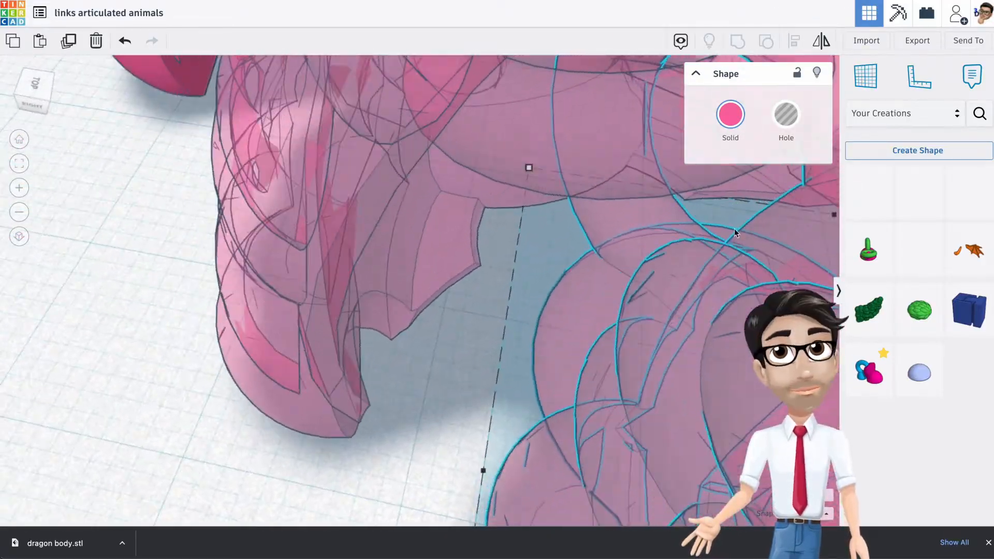
pyautogui.moveTo(803, 228); pyautogui.dragTo(780, 225, button='right')
pyautogui.moveTo(780, 225); pyautogui.dragTo(345, 206, button='middle')
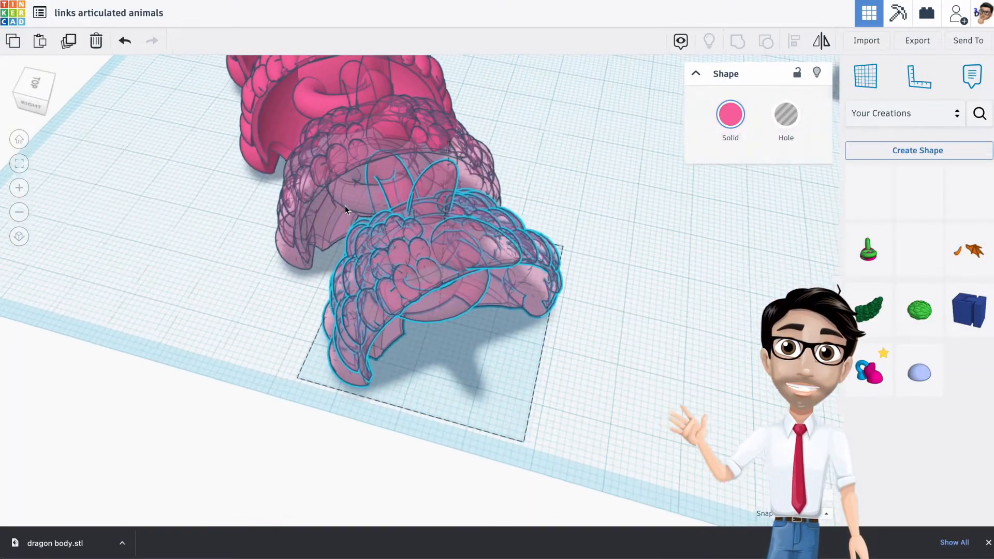
# Step: Duplicate the newest transparent link repeatedly with the same offset, scaling and rotation until the chain curves into a long tapering tail
pyautogui.moveTo(455, 224); pyautogui.dragTo(540, 217, button='right')
pyautogui.hotkey('ctrl', 'd')
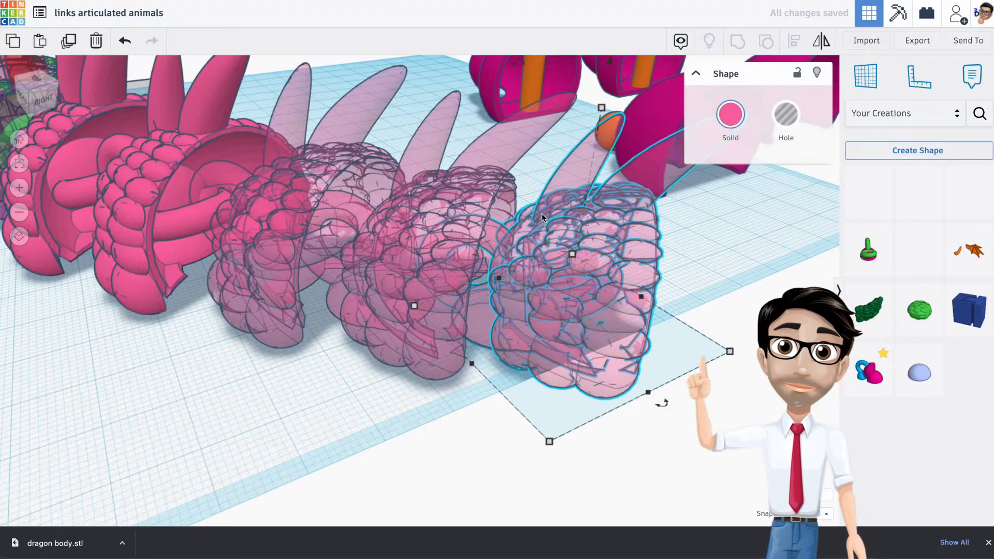
pyautogui.scroll(-5, 551, 221)
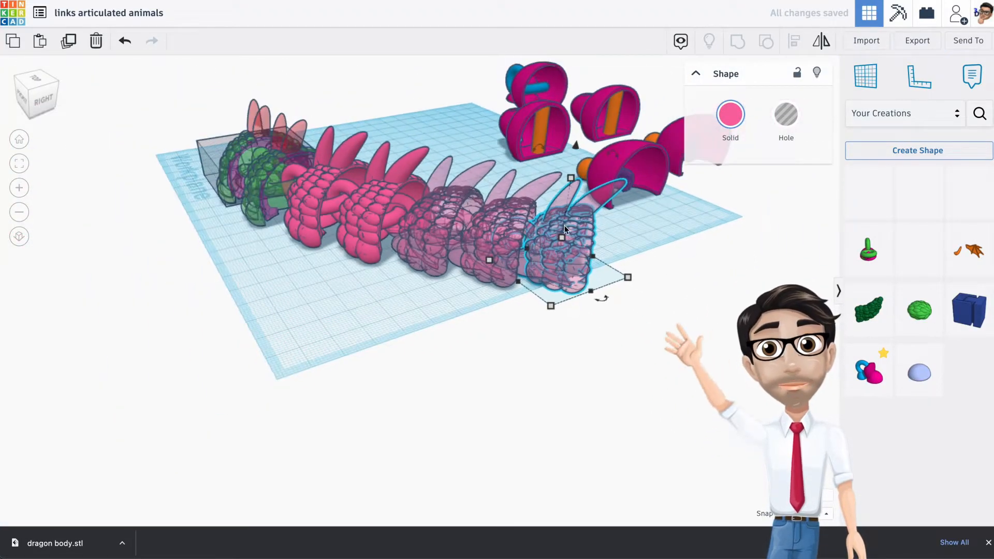
pyautogui.moveTo(569, 178); pyautogui.dragTo(399, 258, button='middle')
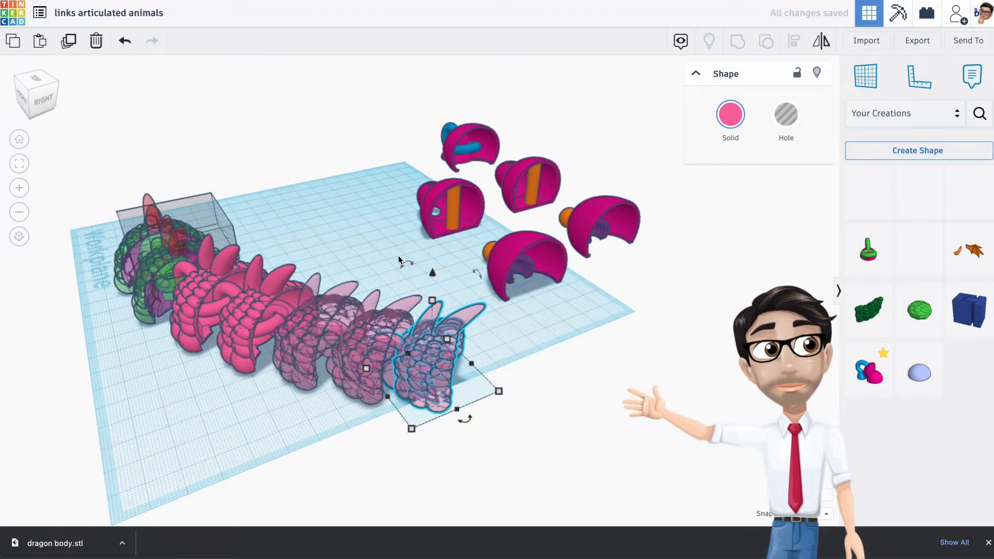
pyautogui.hotkey('ctrl', 'd')
pyautogui.hotkey('ctrl', 'd')
pyautogui.hotkey('ctrl', 'd')
pyautogui.hotkey('ctrl', 'd')
pyautogui.hotkey('ctrl', 'd')
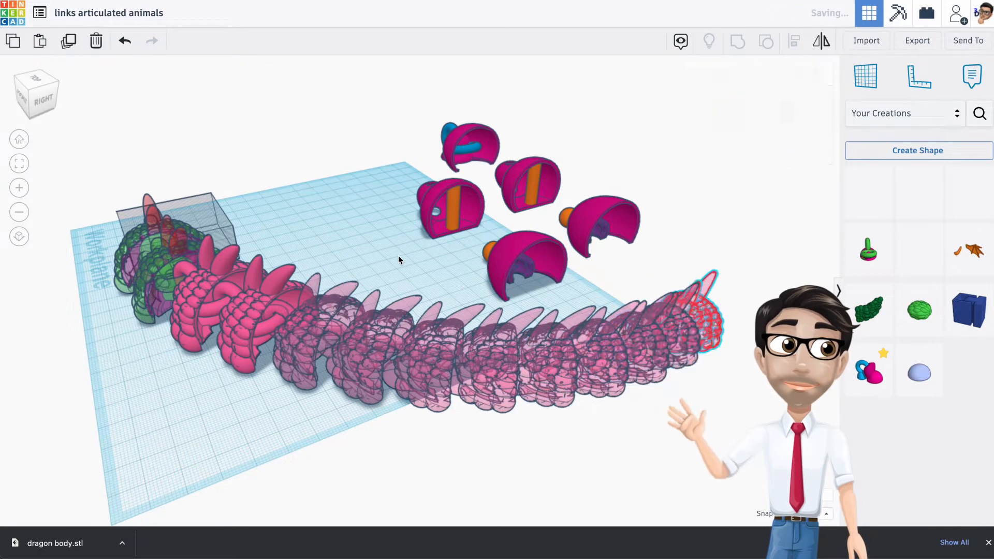
pyautogui.hotkey('ctrl', 'd')
pyautogui.hotkey('ctrl', 'd')
pyautogui.hotkey('ctrl', 'd')
pyautogui.hotkey('ctrl', 'd')
pyautogui.hotkey('ctrl', 'd')
pyautogui.hotkey('ctrl', 'd')
pyautogui.hotkey('ctrl', 'd')
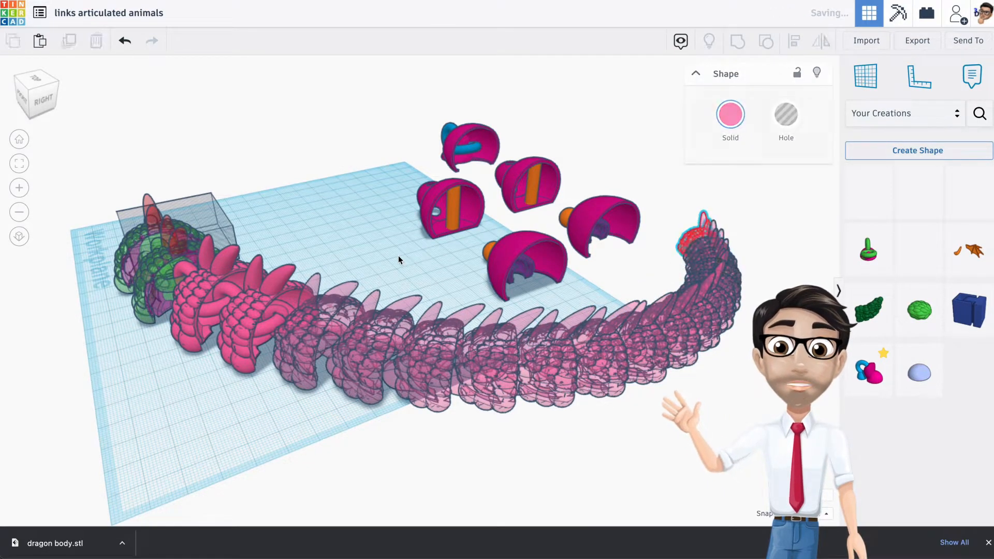
pyautogui.hotkey('ctrl', 'd')
pyautogui.hotkey('ctrl', 'd')
pyautogui.hotkey('ctrl', 'd')
pyautogui.hotkey('ctrl', 'd')
pyautogui.hotkey('ctrl', 'd')
pyautogui.hotkey('ctrl', 'd')
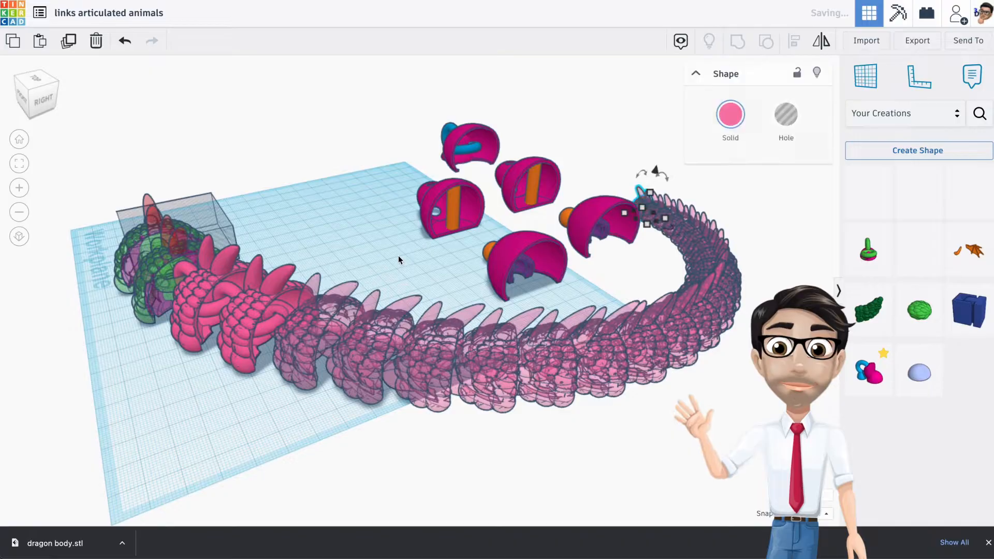
pyautogui.hotkey('ctrl', 'd')
pyautogui.hotkey('ctrl', 'd')
pyautogui.hotkey('ctrl', 'd')
pyautogui.hotkey('ctrl', 'd')
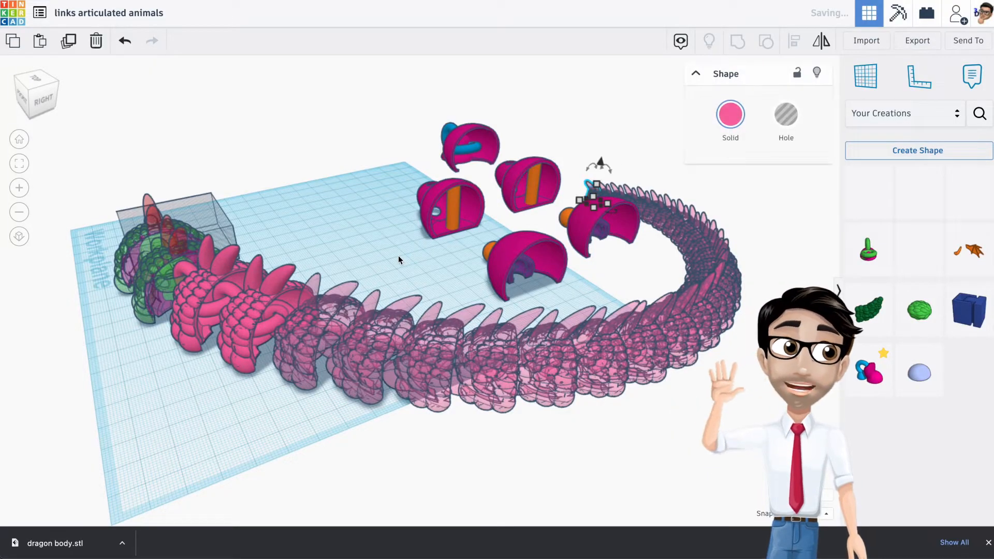
pyautogui.hotkey('ctrl', 'd')
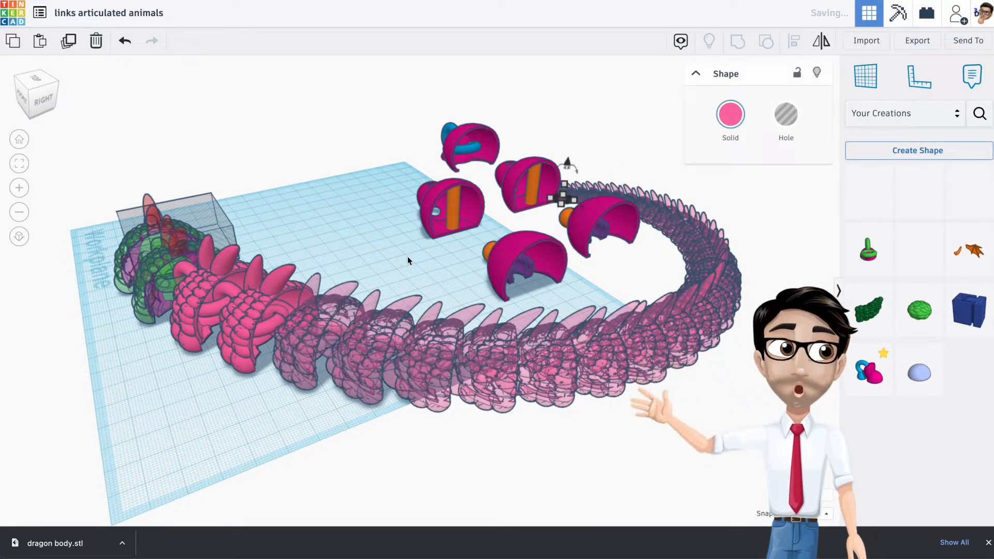
# Step: Move the separate magenta link with the orange bar away from the tail's small end, undoing the first attempt
pyautogui.moveTo(589, 262); pyautogui.dragTo(420, 322, button='middle')
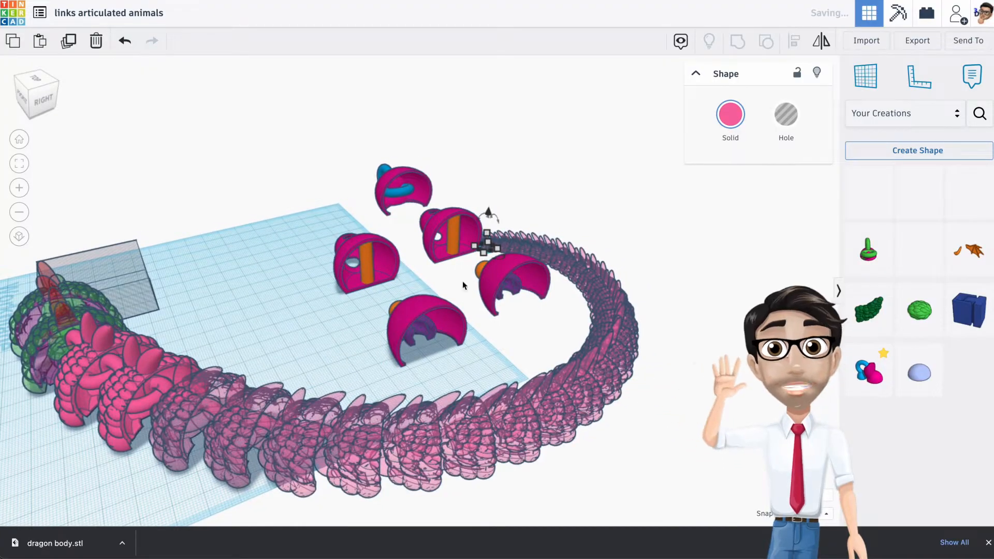
pyautogui.moveTo(339, 325); pyautogui.dragTo(511, 309, button='middle')
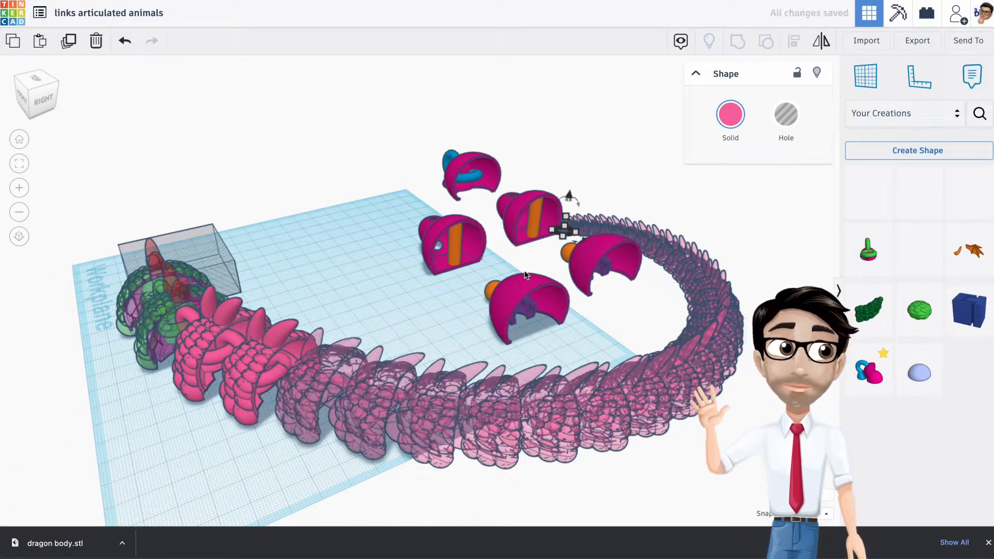
pyautogui.moveTo(553, 251); pyautogui.dragTo(523, 273, button='middle')
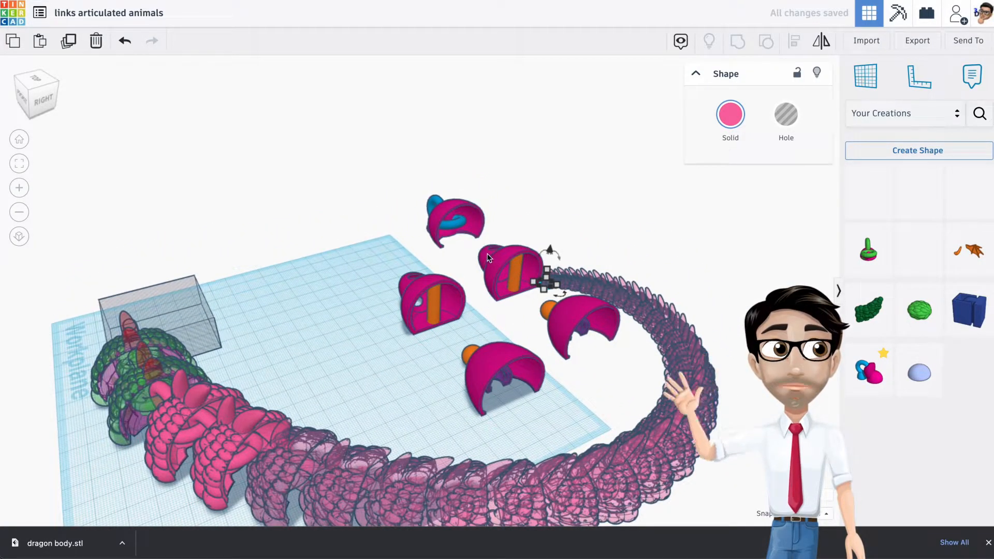
pyautogui.keyDown('shift'); pyautogui.click(519, 276); pyautogui.keyUp('shift')
pyautogui.keyDown('shift'); pyautogui.moveTo(519, 277); pyautogui.dragTo(395, 257); pyautogui.keyUp('shift')
pyautogui.press('super+z')
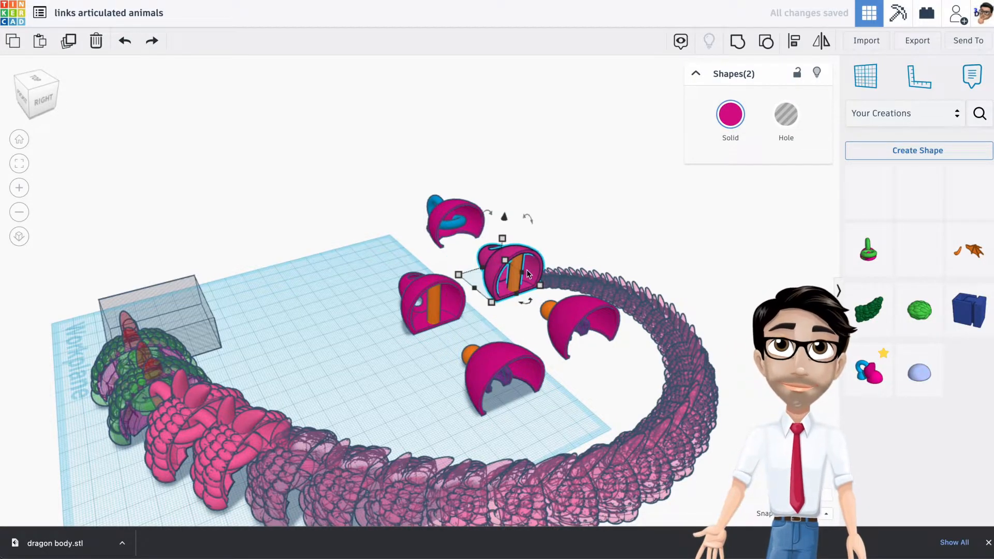
pyautogui.moveTo(514, 279)
pyautogui.mouseDown()
pyautogui.moveTo(368, 228)
pyautogui.moveTo(339, 243)
pyautogui.moveTo(497, 269)
pyautogui.moveTo(489, 264)
pyautogui.moveTo(521, 286)
pyautogui.mouseUp()
pyautogui.scroll(5, 521, 287)
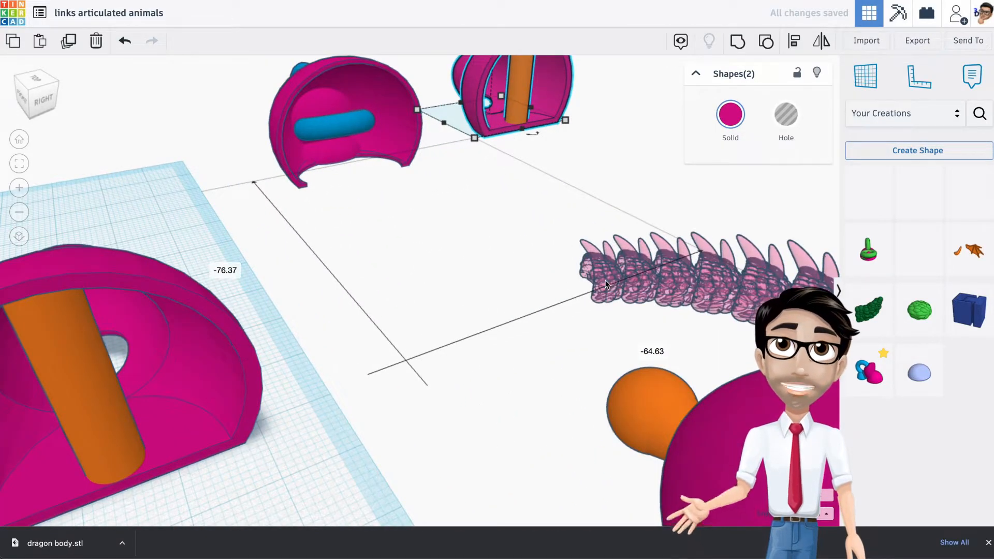
# Step: Place a Half Sphere from Basic Shapes at the small end of the tail
pyautogui.click(605, 281)
pyautogui.moveTo(604, 280); pyautogui.dragTo(672, 295, button='right')
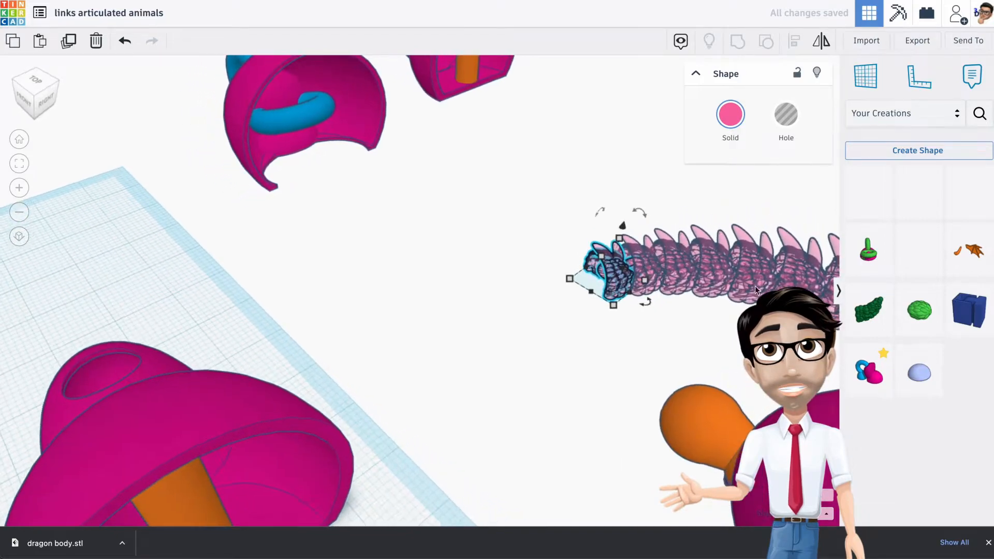
pyautogui.click(953, 111)
pyautogui.click(903, 160)
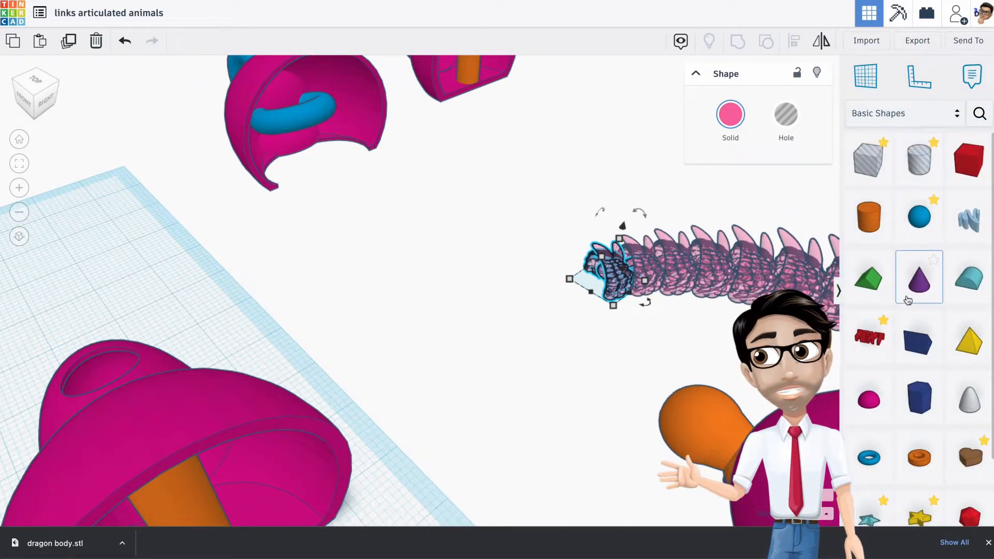
pyautogui.moveTo(868, 399); pyautogui.dragTo(627, 343)
pyautogui.click(559, 282)
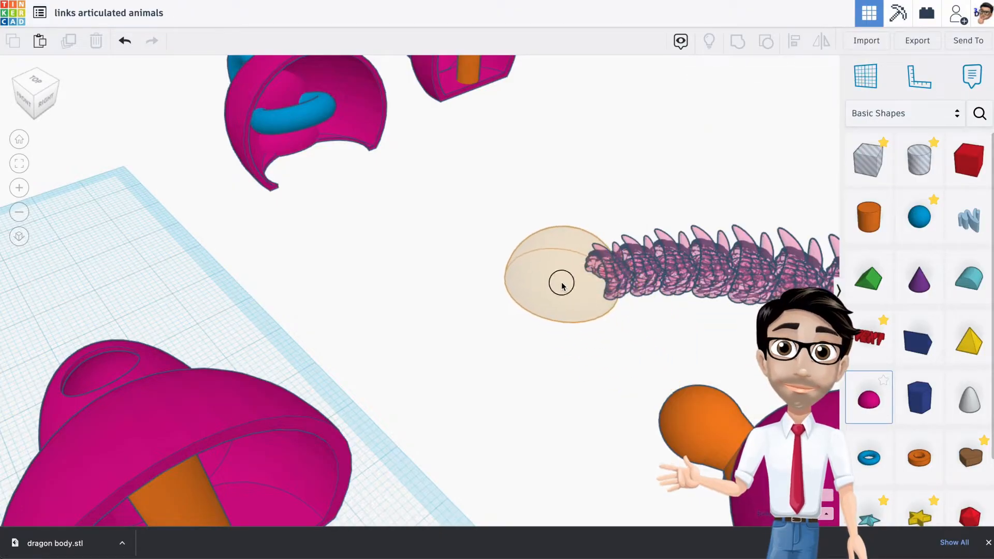
pyautogui.moveTo(564, 285); pyautogui.dragTo(516, 282, button='right')
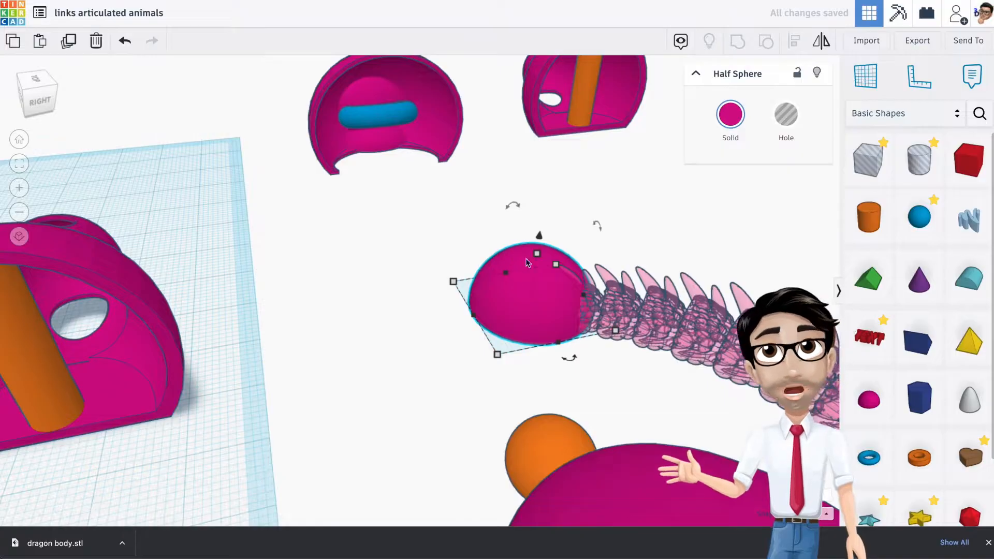
pyautogui.scroll(-3, 551, 309)
pyautogui.moveTo(551, 309)
pyautogui.mouseDown(button='right')
pyautogui.moveTo(538, 299)
pyautogui.moveTo(523, 308)
pyautogui.moveTo(540, 313)
pyautogui.mouseUp(button='right')
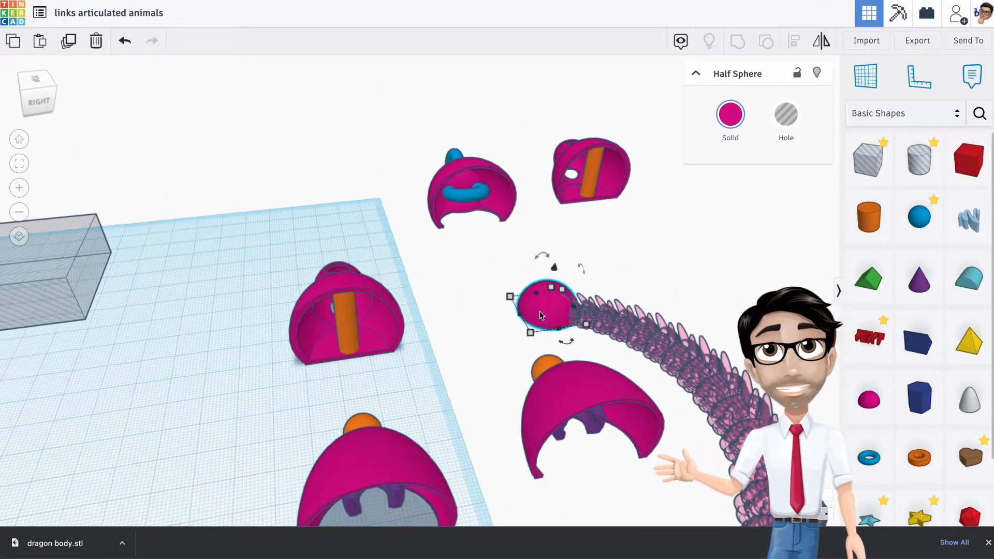
# Step: Examine the whole chain from the front, the sides and below the workplane, including the undersides of the first links
pyautogui.scroll(-2, 549, 339)
pyautogui.scroll(-2, 549, 339)
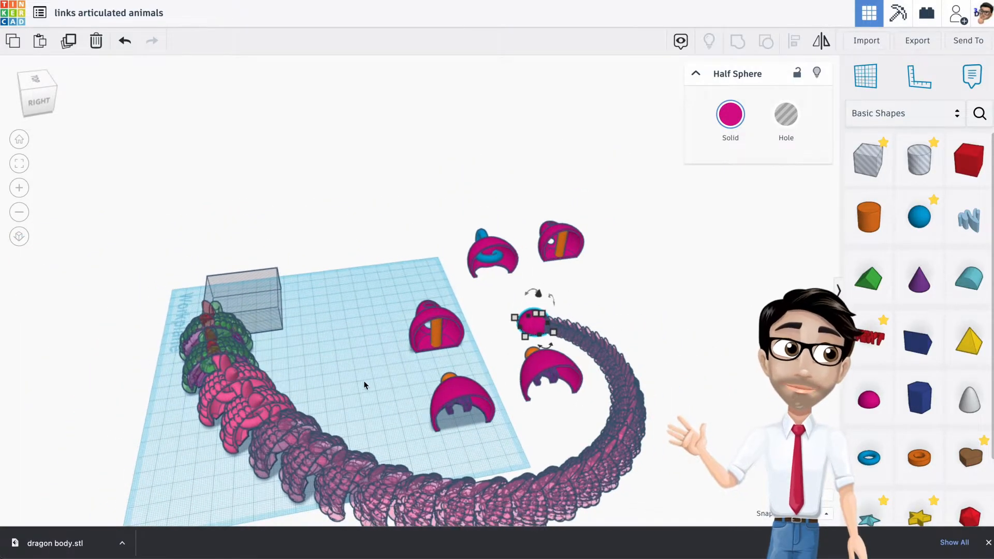
pyautogui.moveTo(364, 380); pyautogui.dragTo(508, 380, button='right')
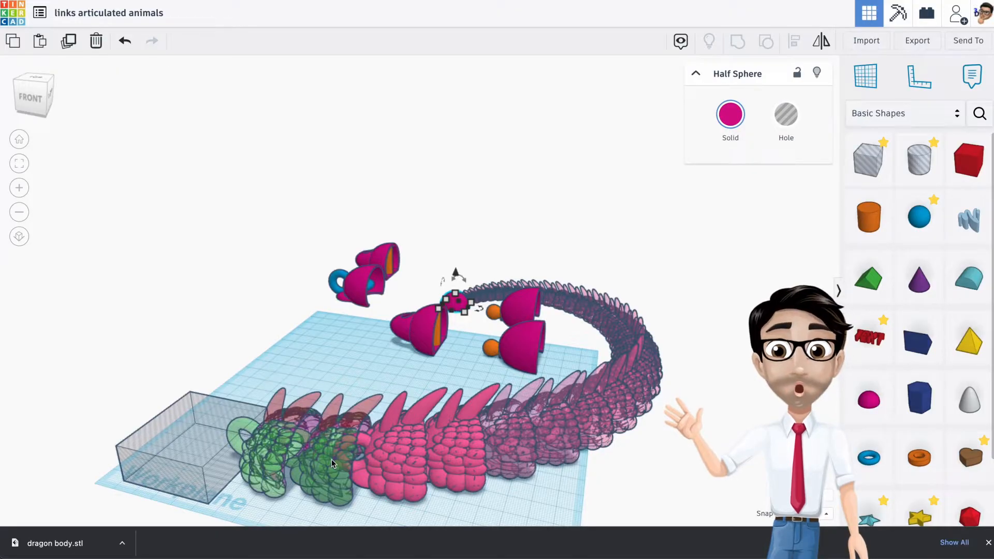
pyautogui.moveTo(331, 458); pyautogui.dragTo(368, 349, button='middle')
pyautogui.scroll(4, 365, 344)
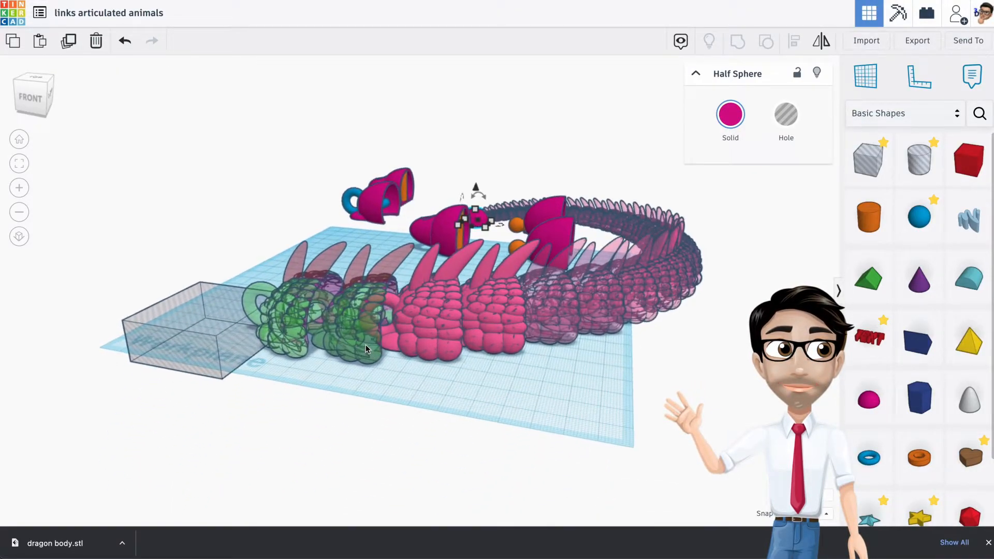
pyautogui.moveTo(365, 345); pyautogui.dragTo(409, 323, button='right')
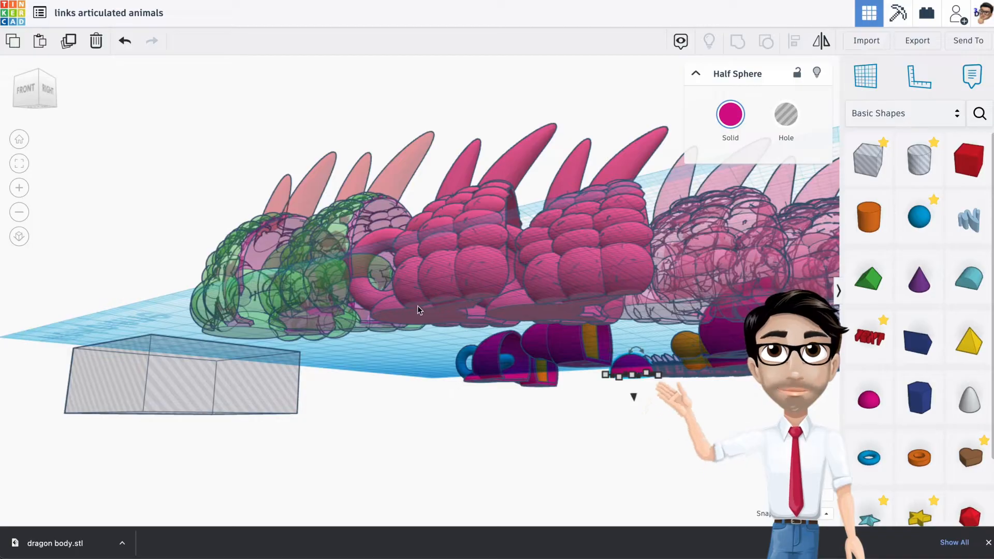
pyautogui.moveTo(439, 311); pyautogui.dragTo(323, 315, button='right')
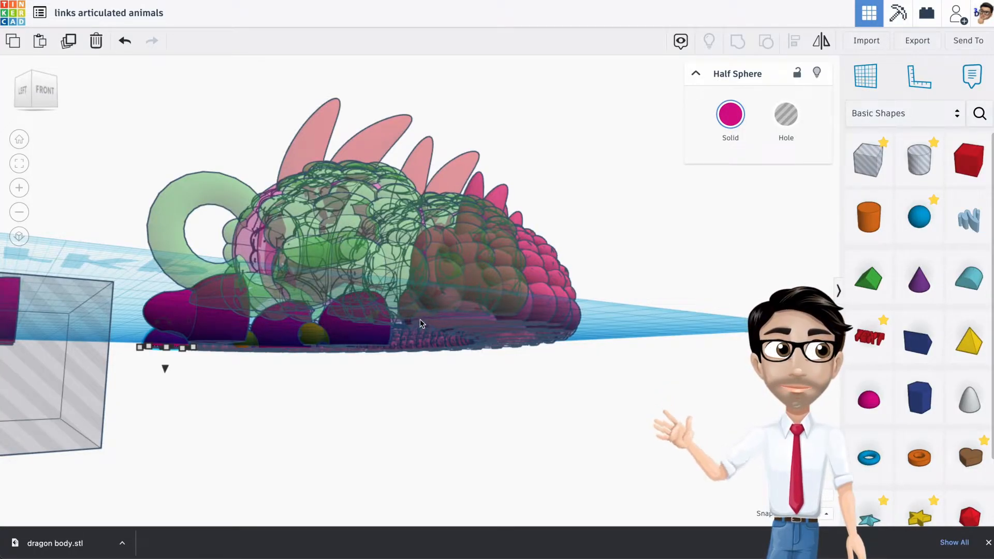
pyautogui.moveTo(420, 318); pyautogui.dragTo(336, 337, button='right')
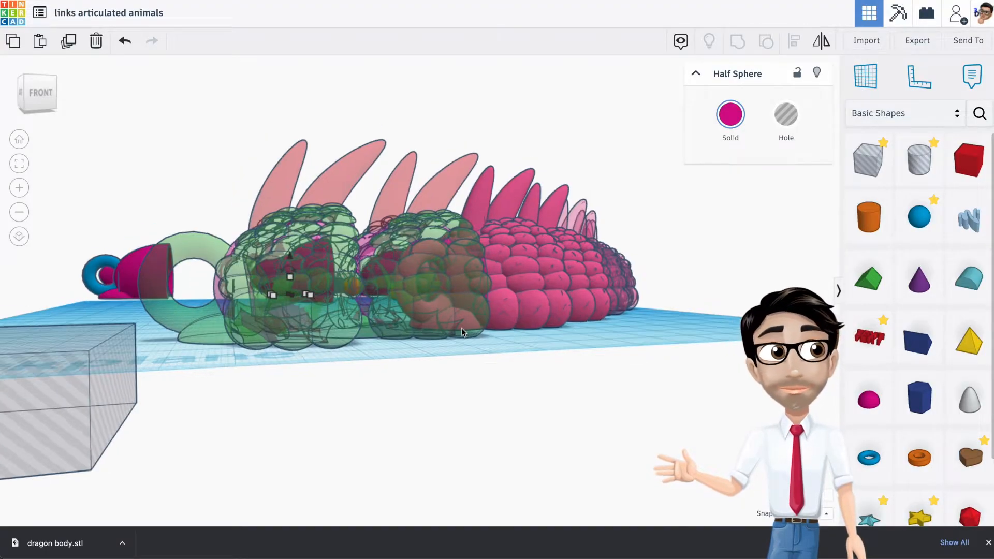
pyautogui.moveTo(522, 317); pyautogui.dragTo(470, 355, button='right')
pyautogui.scroll(-2, 471, 355)
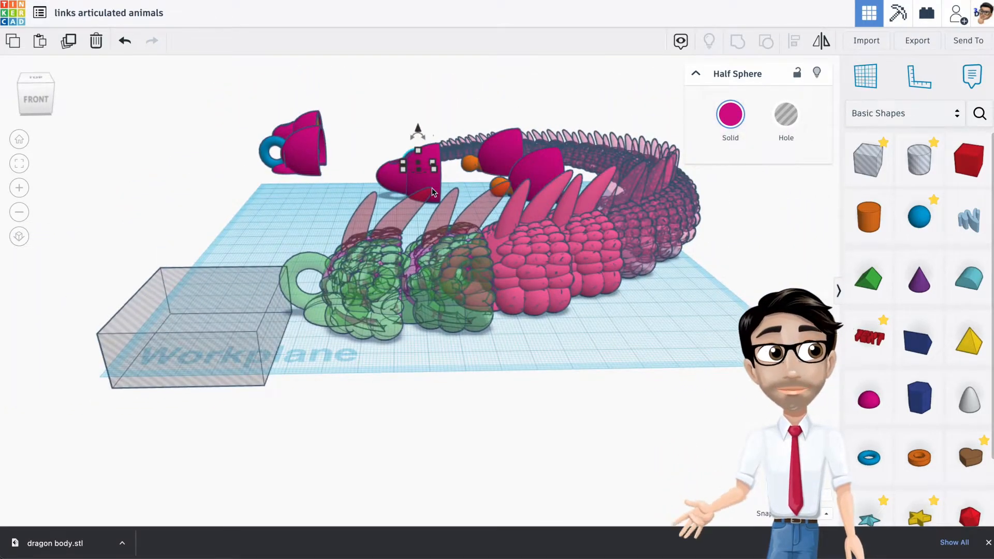
pyautogui.moveTo(510, 290); pyautogui.dragTo(365, 294, button='middle')
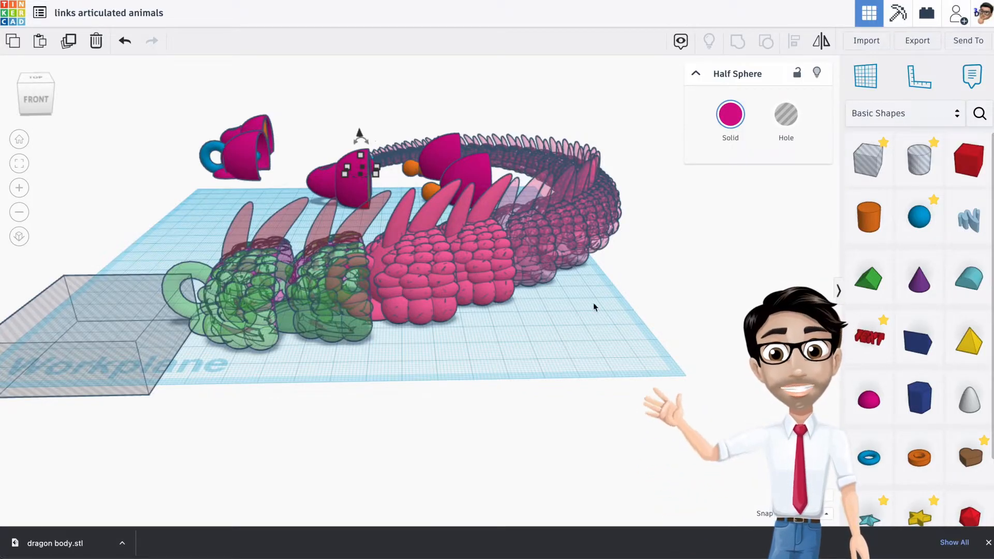
# Step: Place a Paraboloid from Basic Shapes on the workplane in front of the dragon chain
pyautogui.click(966, 406)
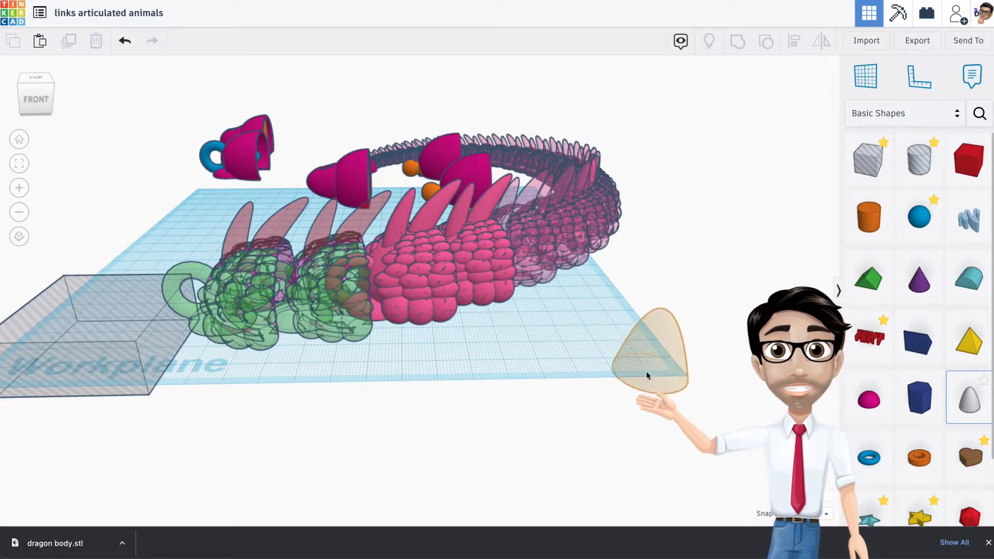
pyautogui.moveTo(646, 371); pyautogui.dragTo(542, 346)
pyautogui.scroll(-2, 932, 463)
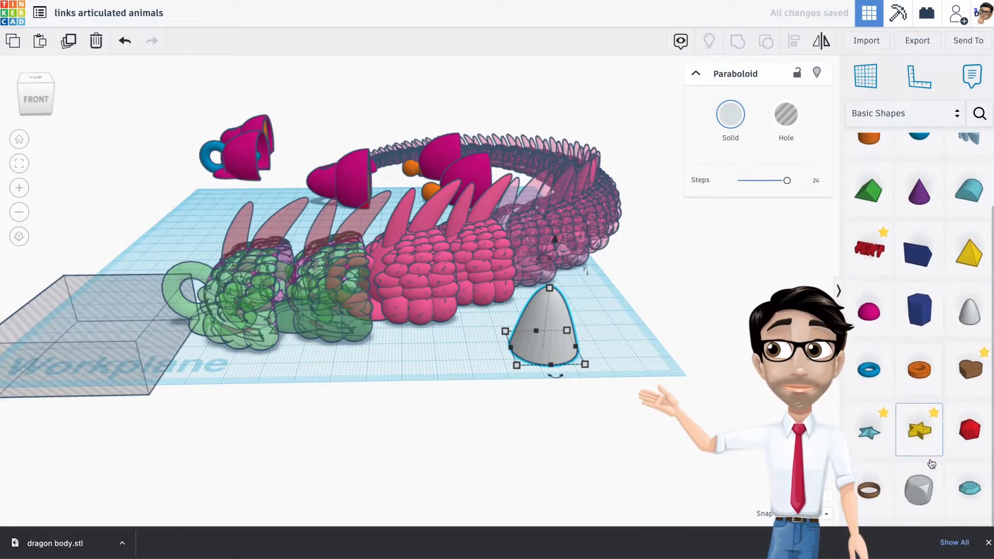
pyautogui.scroll(1, 931, 464)
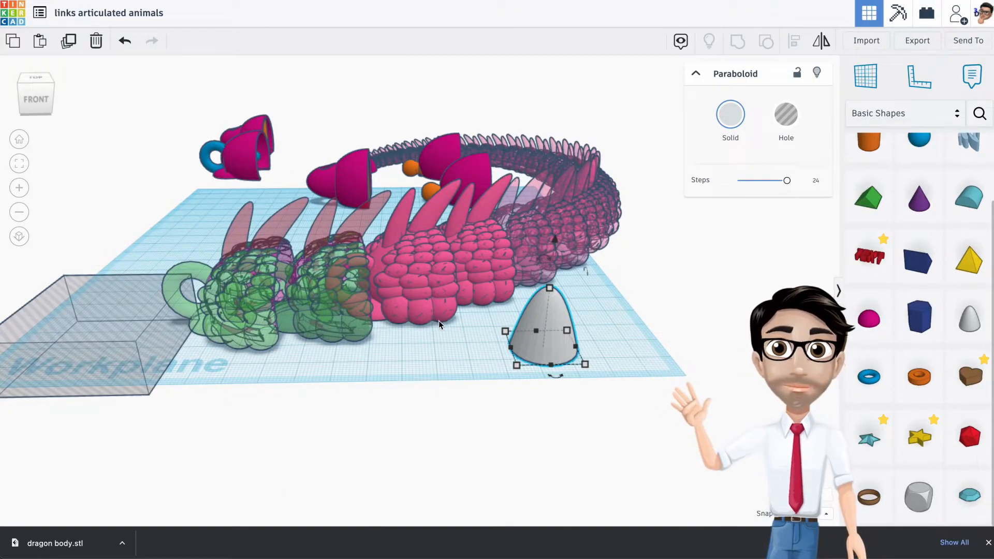
# Step: Go through the tail links one by one, from the solid pink links toward the small end
pyautogui.moveTo(439, 321); pyautogui.dragTo(532, 363, button='middle')
pyautogui.moveTo(535, 359); pyautogui.dragTo(541, 318, button='right')
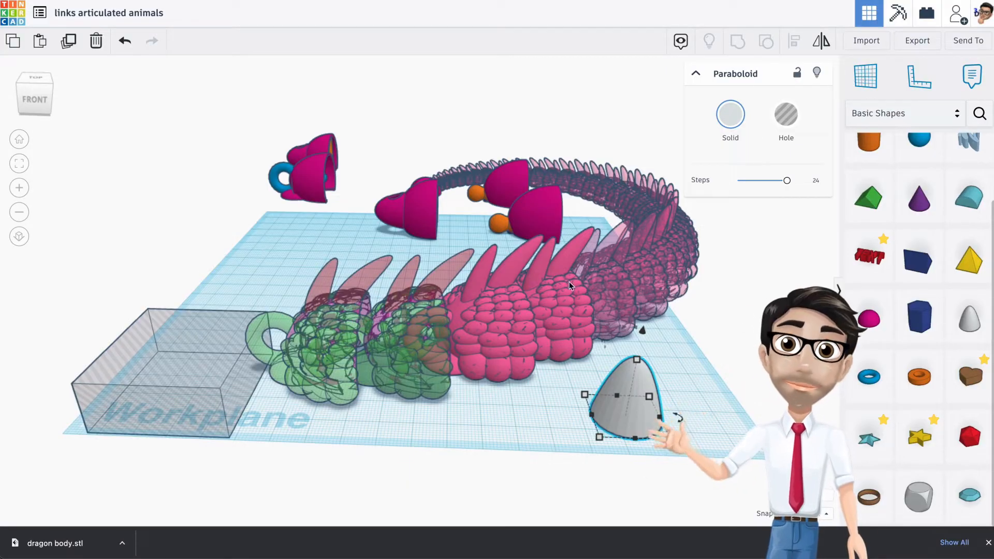
pyautogui.click(503, 316)
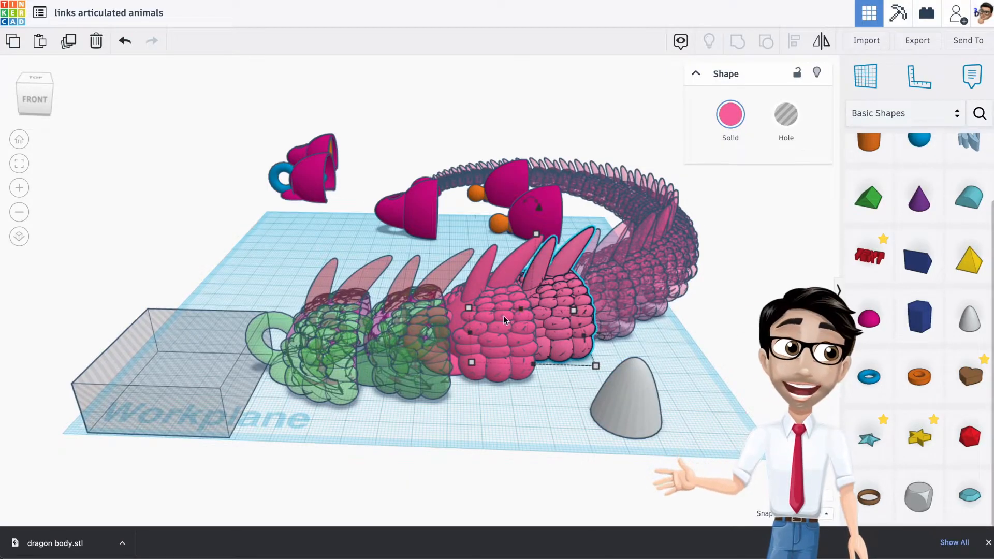
pyautogui.click(610, 296)
pyautogui.click(645, 284)
pyautogui.click(675, 271)
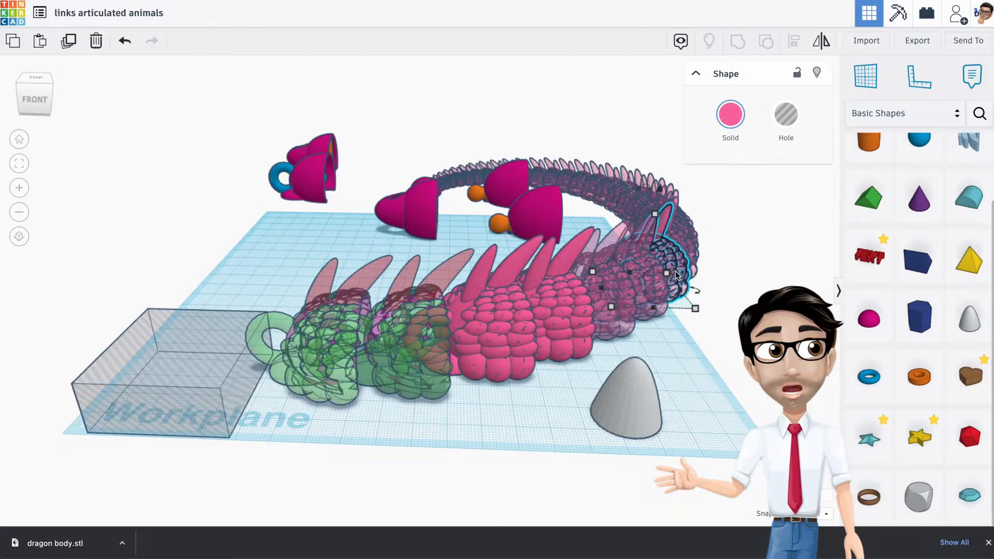
pyautogui.click(687, 225)
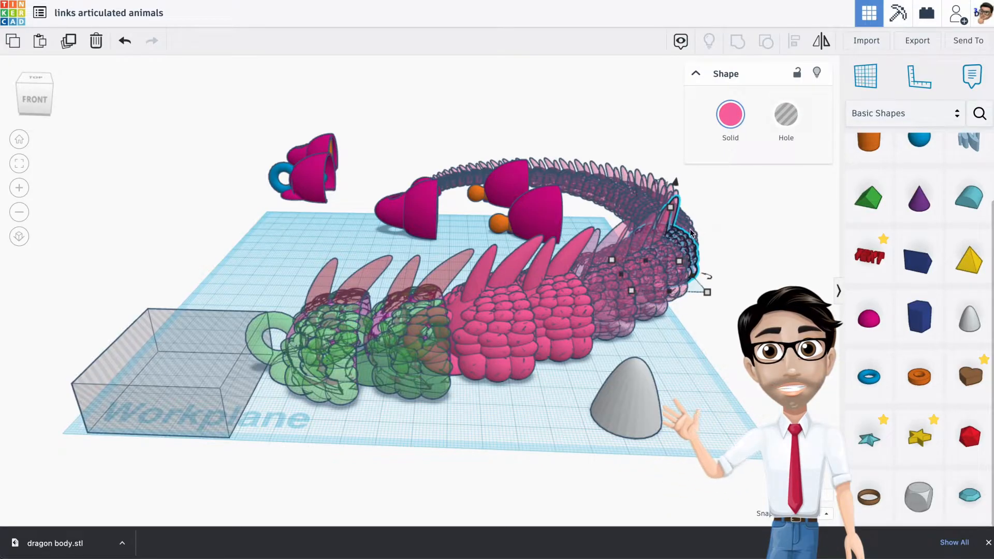
pyautogui.click(641, 211)
pyautogui.click(625, 206)
pyautogui.click(612, 201)
pyautogui.click(598, 196)
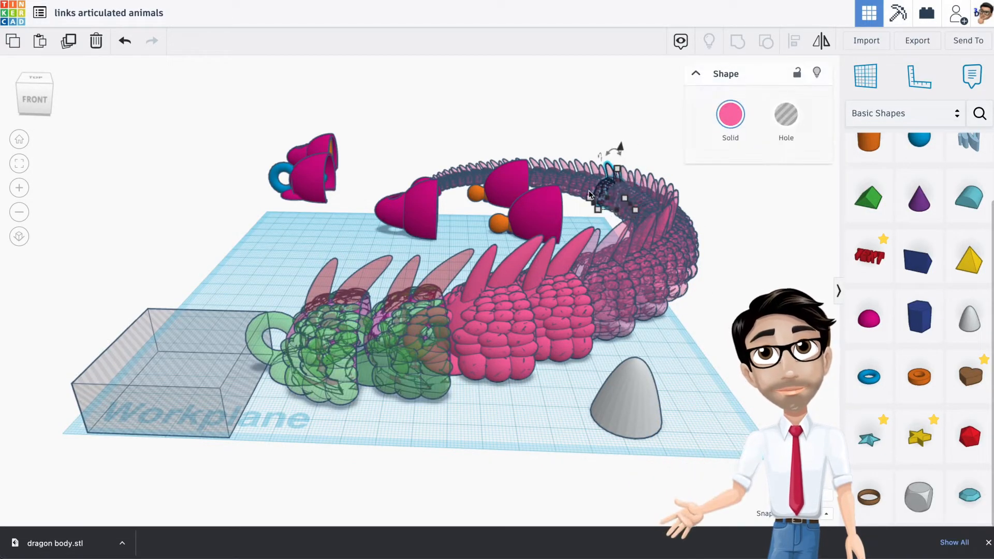
pyautogui.click(578, 193)
pyautogui.moveTo(562, 234)
pyautogui.mouseDown(button='right')
pyautogui.moveTo(538, 232)
pyautogui.moveTo(572, 233)
pyautogui.mouseUp(button='right')
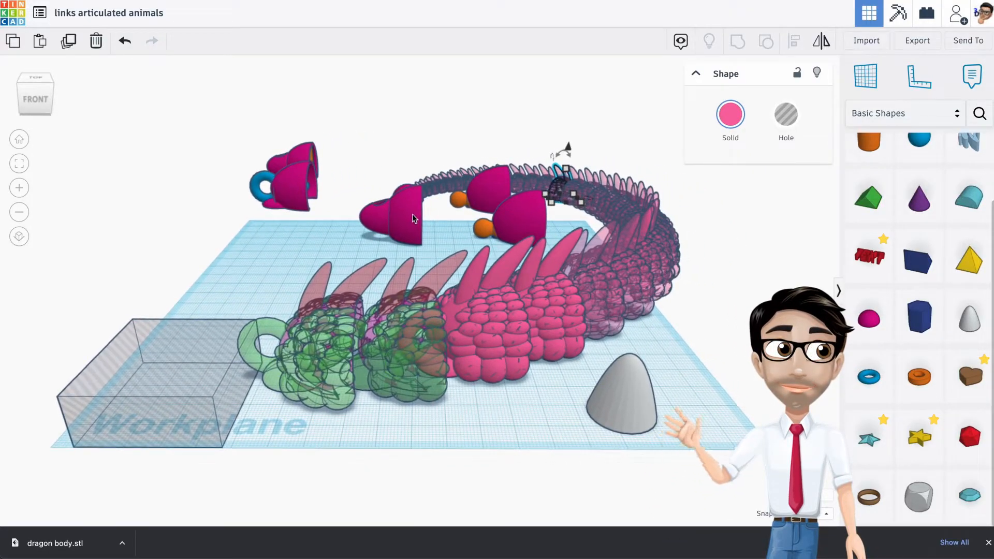
pyautogui.moveTo(355, 344); pyautogui.dragTo(343, 333, button='right')
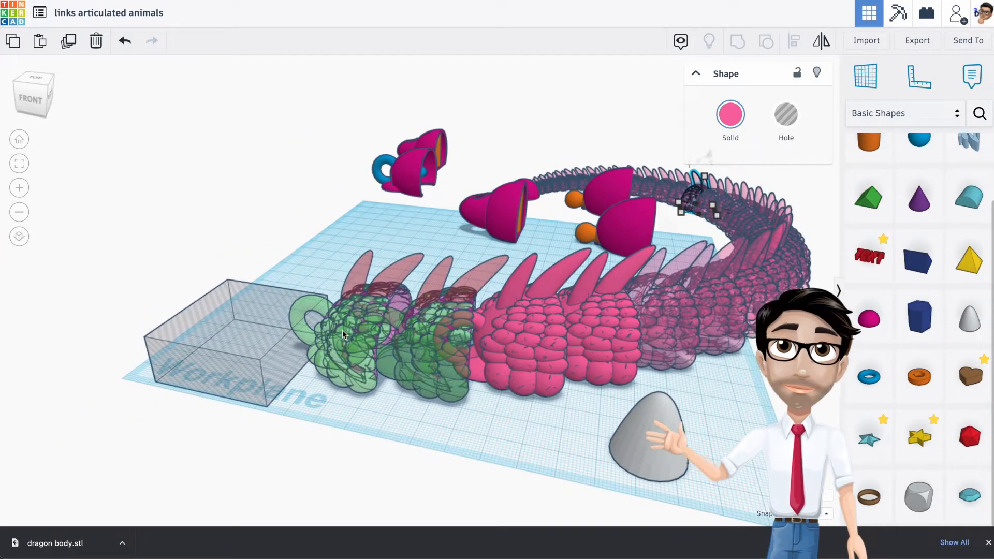
# Step: Move the first green link out of the chain to the open area behind the hole box and make it opaque
pyautogui.click(363, 357)
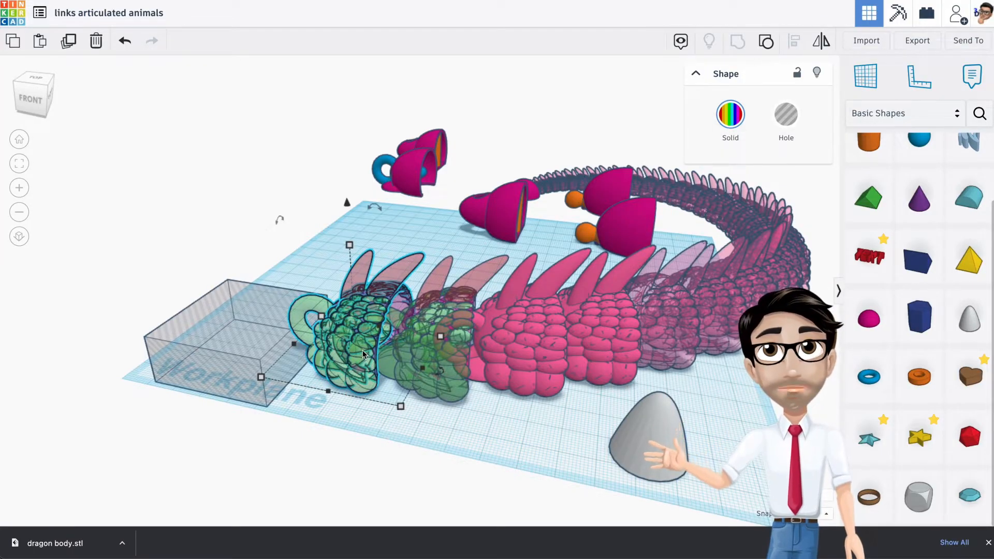
pyautogui.moveTo(384, 355); pyautogui.dragTo(379, 330, button='right')
pyautogui.moveTo(379, 329); pyautogui.dragTo(333, 248)
pyautogui.scroll(5, 323, 247)
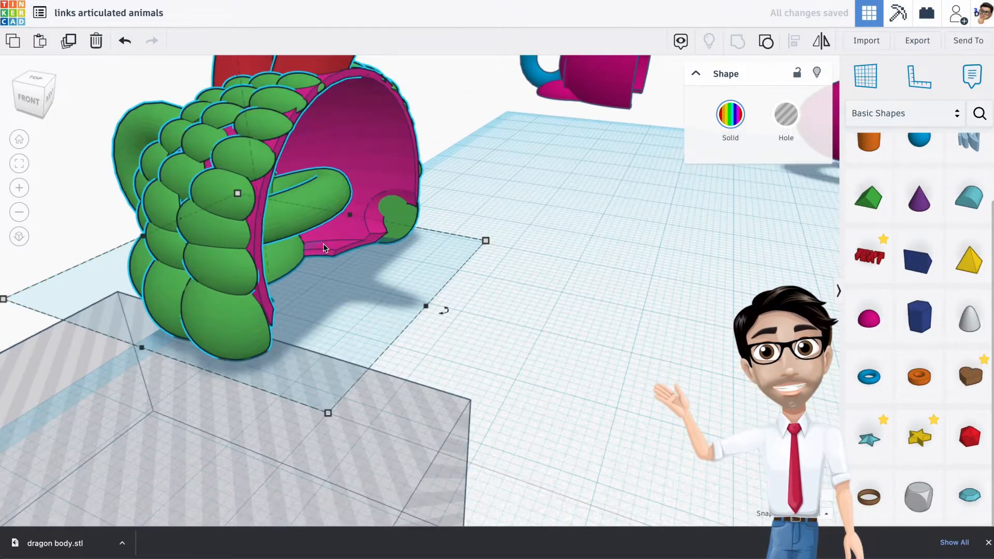
# Step: Examine the separated green link's inner loop, hollow interior and cut-out lower edges from several angles
pyautogui.click(375, 246)
pyautogui.moveTo(375, 246); pyautogui.dragTo(321, 259, button='right')
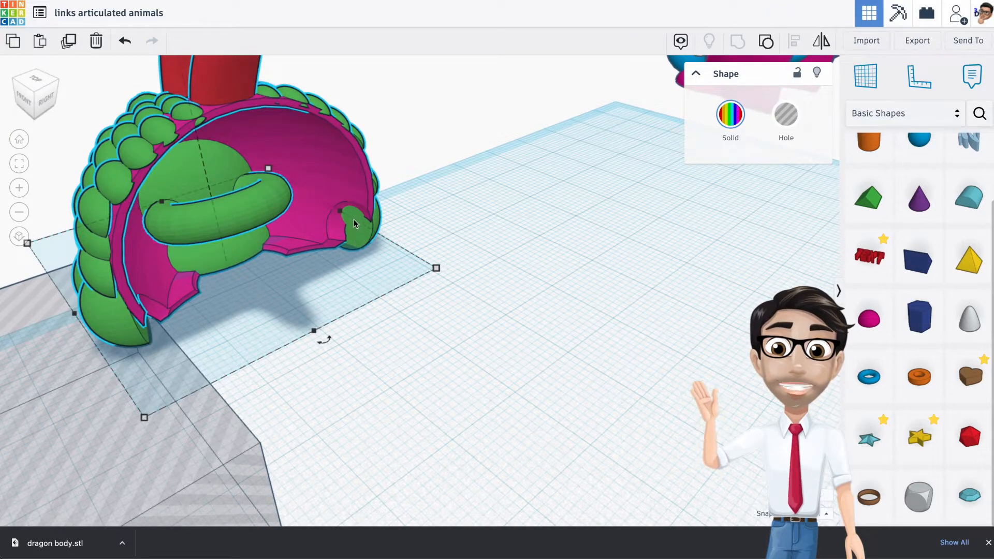
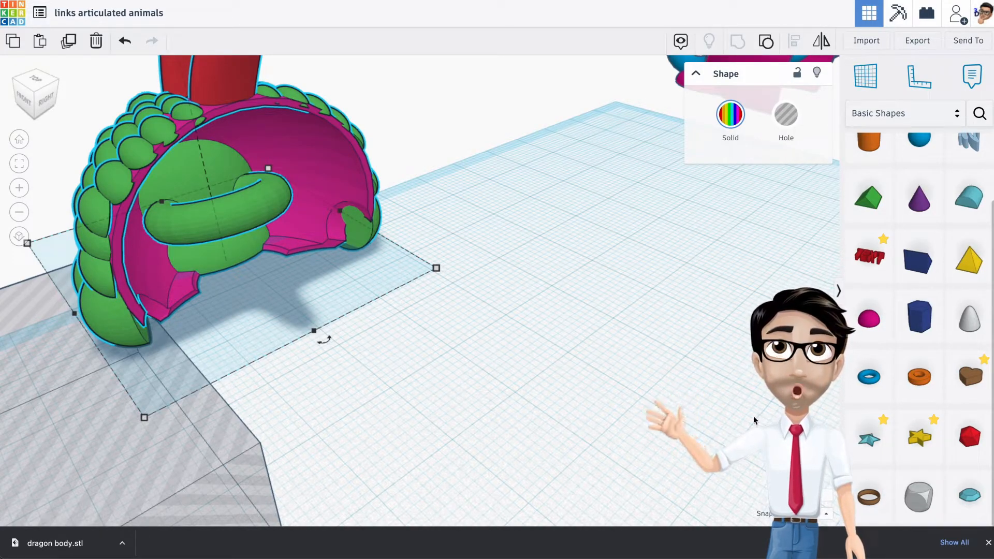
pyautogui.press('f')
pyautogui.scroll(-5, 716, 380)
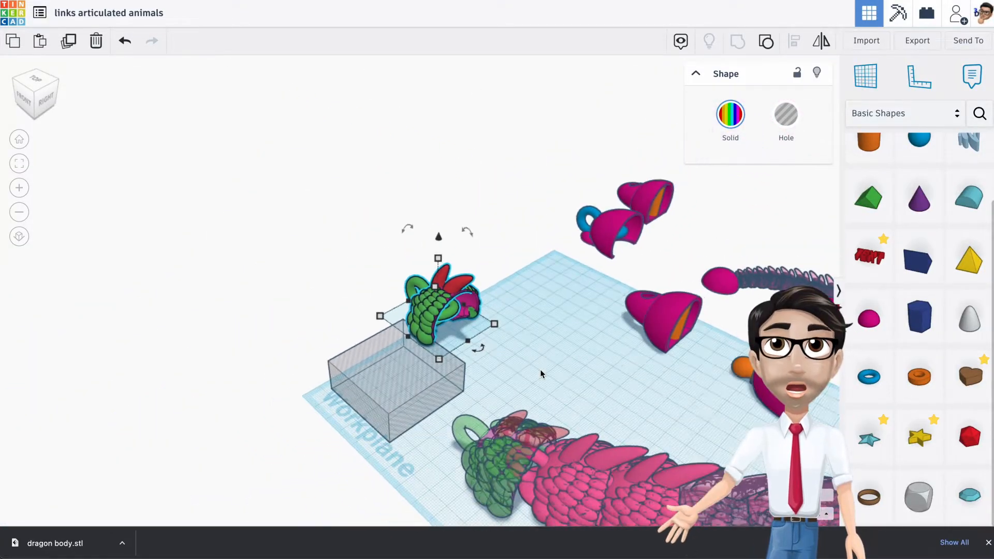
pyautogui.moveTo(501, 366); pyautogui.dragTo(586, 377, button='right')
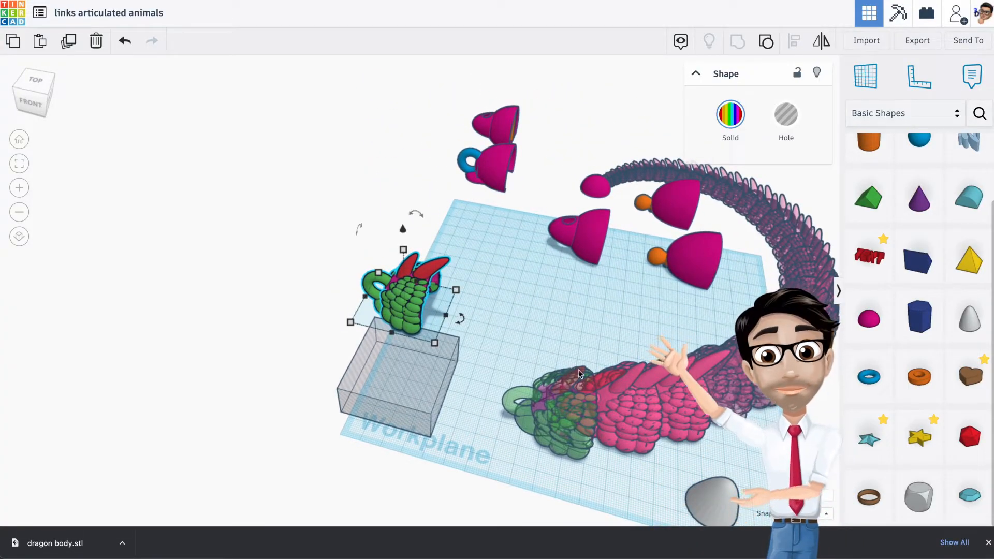
pyautogui.scroll(10, 439, 300)
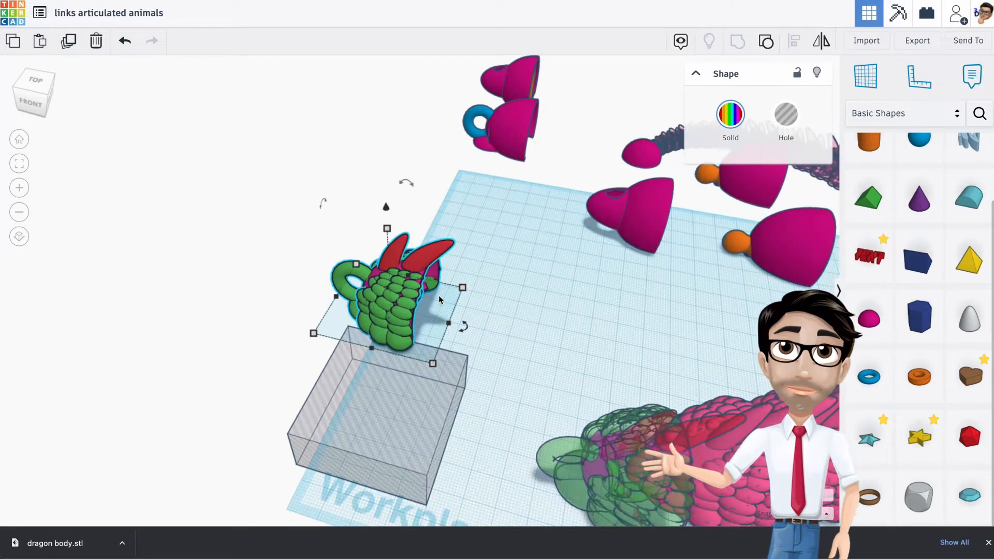
pyautogui.moveTo(493, 296); pyautogui.dragTo(396, 290, button='right')
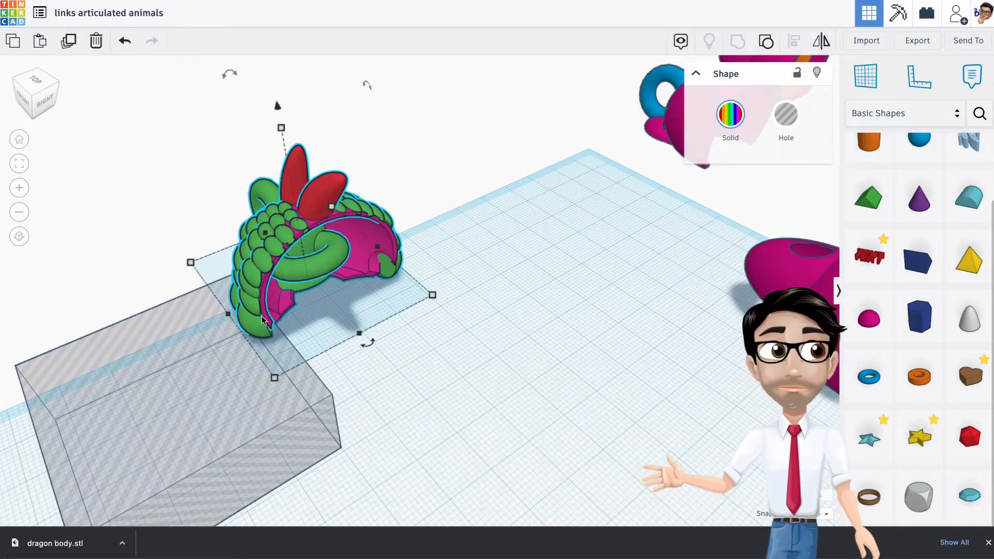
pyautogui.moveTo(366, 321); pyautogui.dragTo(658, 224, button='right')
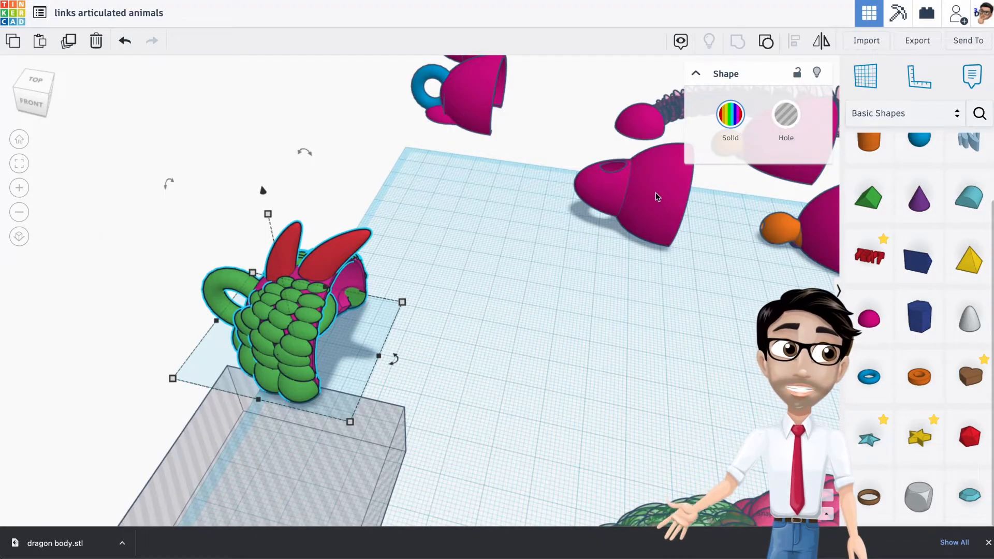
# Step: Move the magenta link with the orange bar to open space and duplicate it, hooking the copy's ring around the original's bar
pyautogui.click(608, 204)
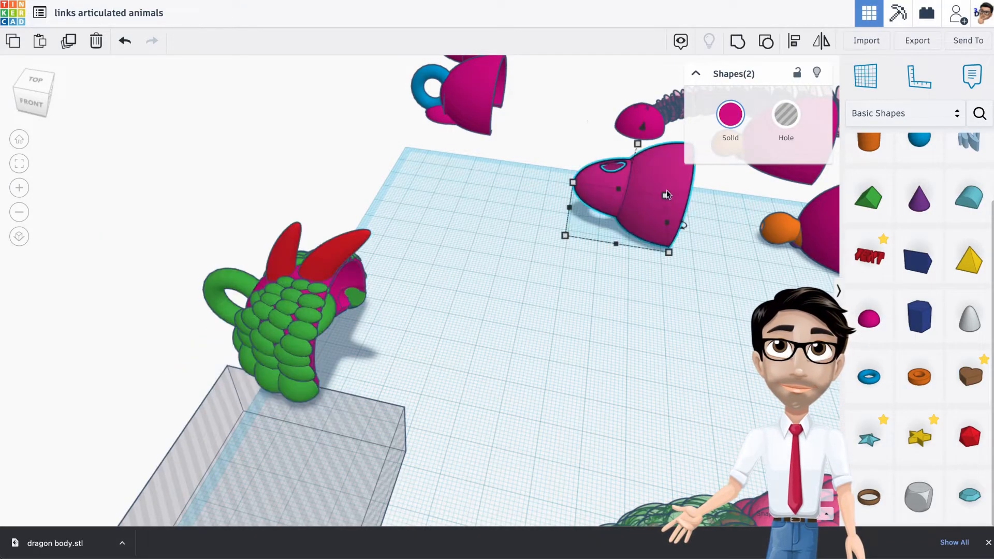
pyautogui.moveTo(666, 190); pyautogui.dragTo(704, 302)
pyautogui.hotkey('ctrl', 'd')
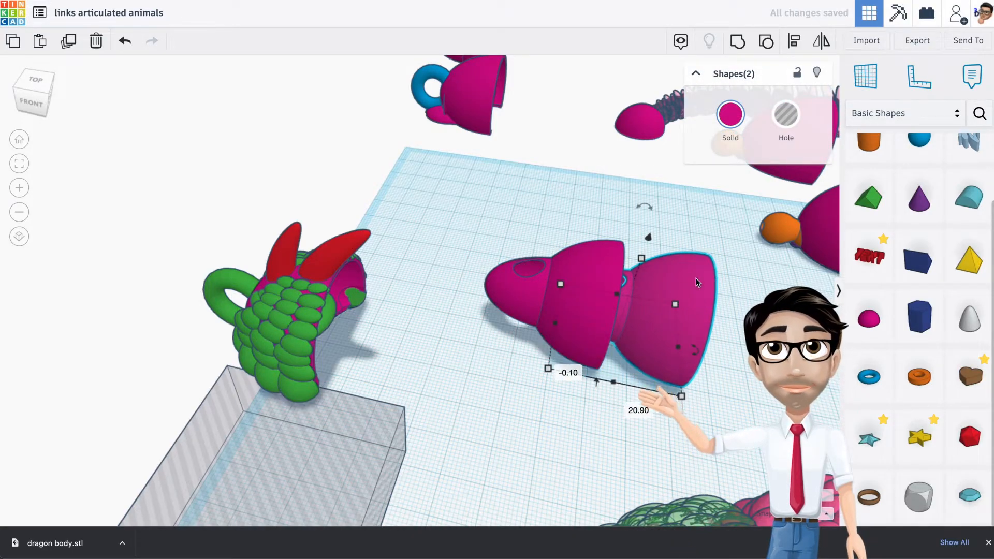
pyautogui.moveTo(652, 280); pyautogui.dragTo(523, 289, button='right')
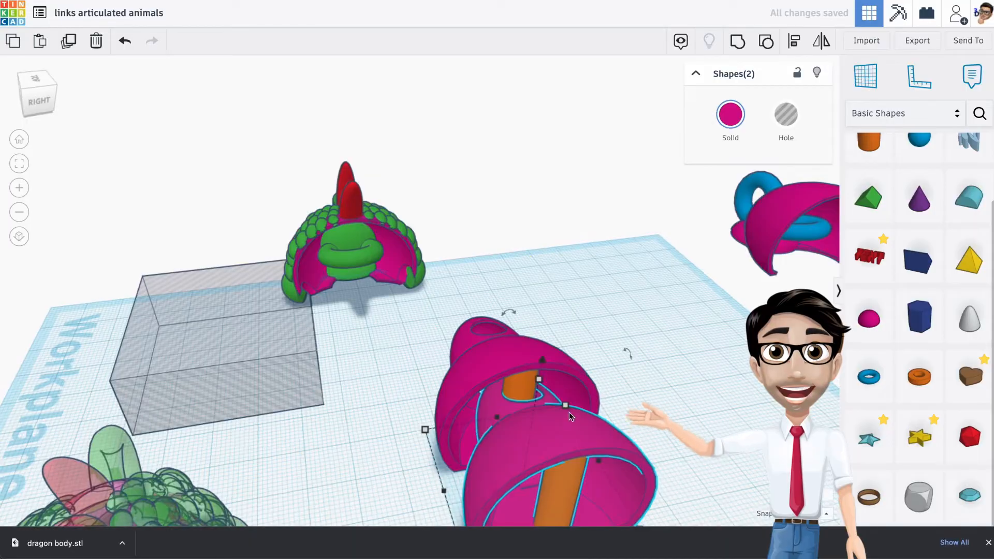
pyautogui.moveTo(554, 423); pyautogui.dragTo(549, 420)
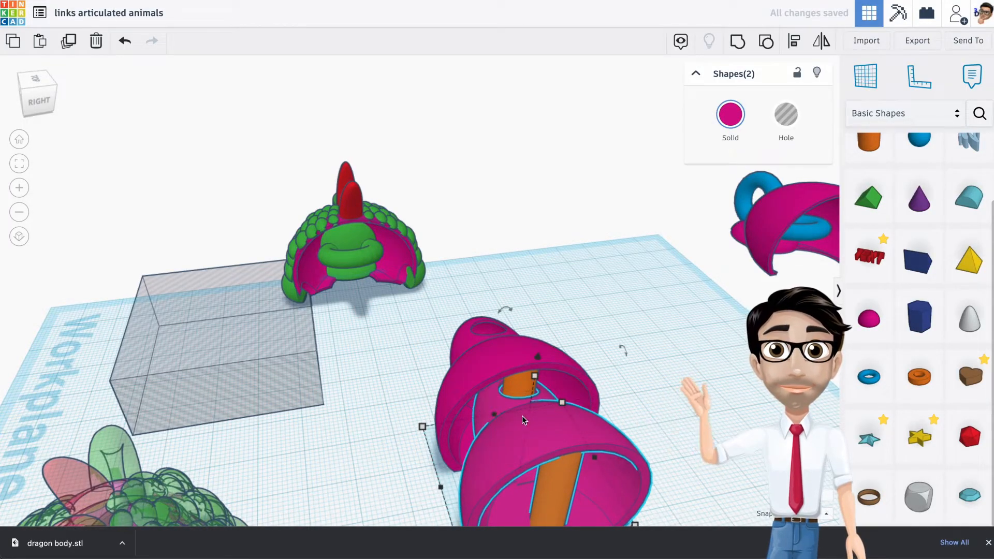
# Step: Examine the joint between the two magenta links up close, including the gap at their lower edges
pyautogui.moveTo(522, 415); pyautogui.dragTo(529, 445, button='right')
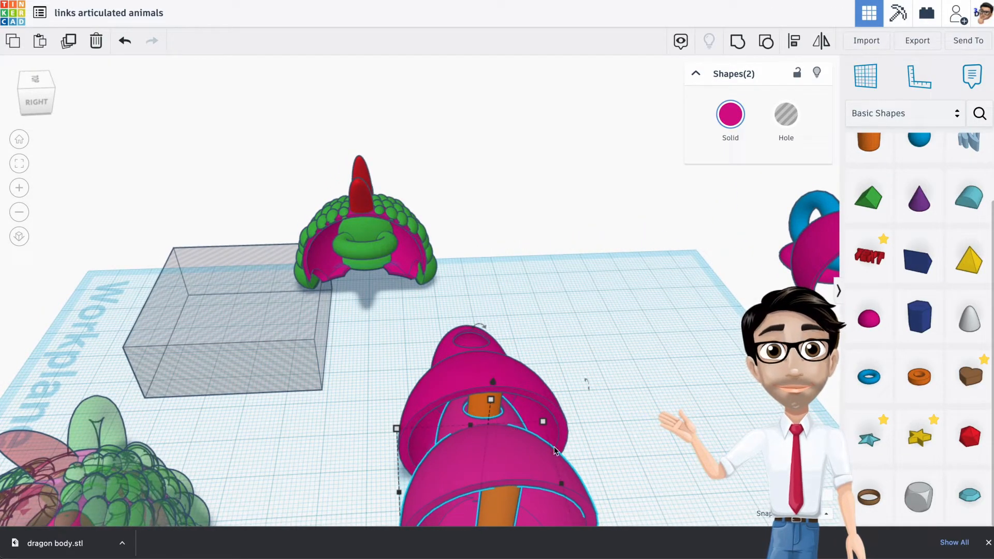
pyautogui.moveTo(485, 446); pyautogui.dragTo(585, 385, button='right')
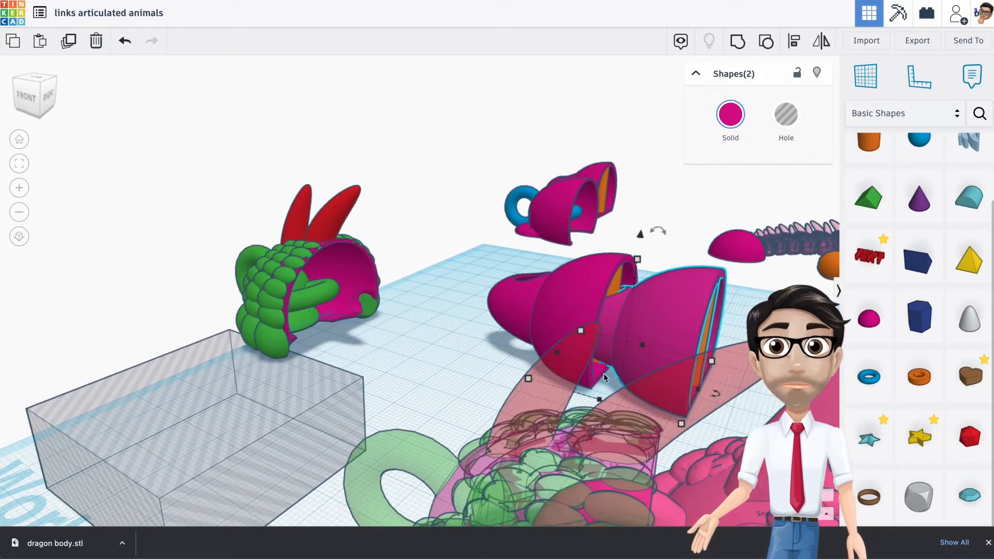
pyautogui.scroll(4, 604, 376)
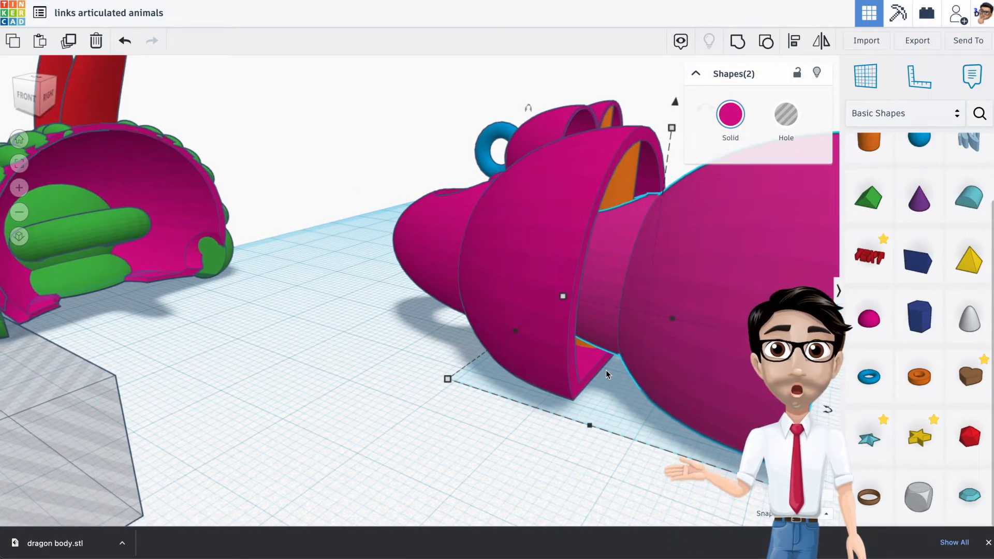
pyautogui.moveTo(597, 342); pyautogui.dragTo(609, 367, button='right')
pyautogui.scroll(3, 609, 367)
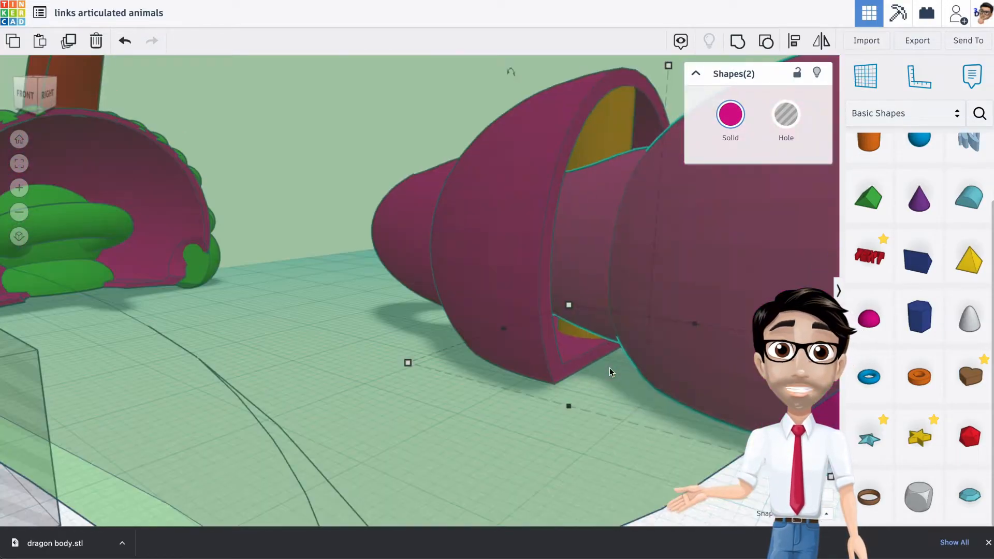
pyautogui.scroll(5, 609, 367)
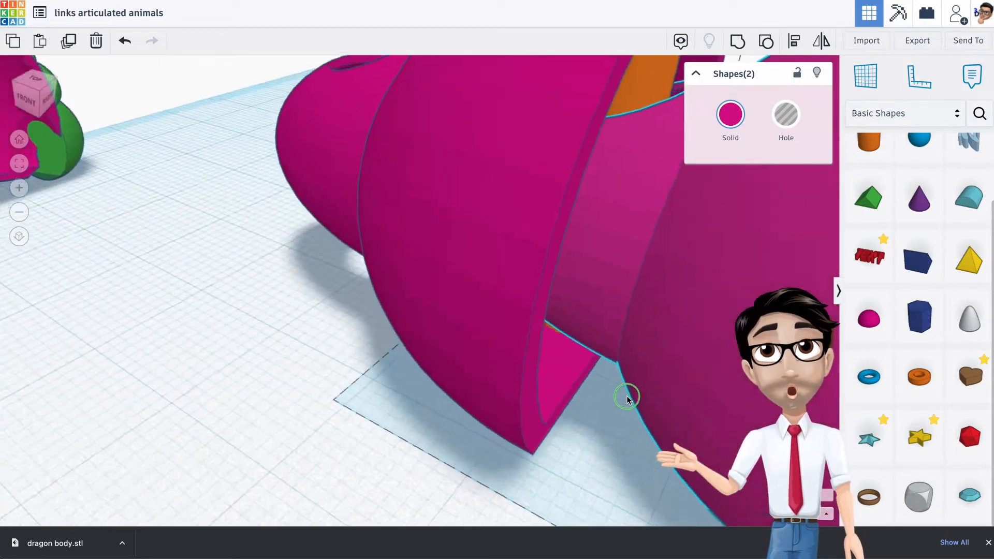
pyautogui.moveTo(627, 399); pyautogui.dragTo(671, 290, button='right')
pyautogui.scroll(-8, 470, 273)
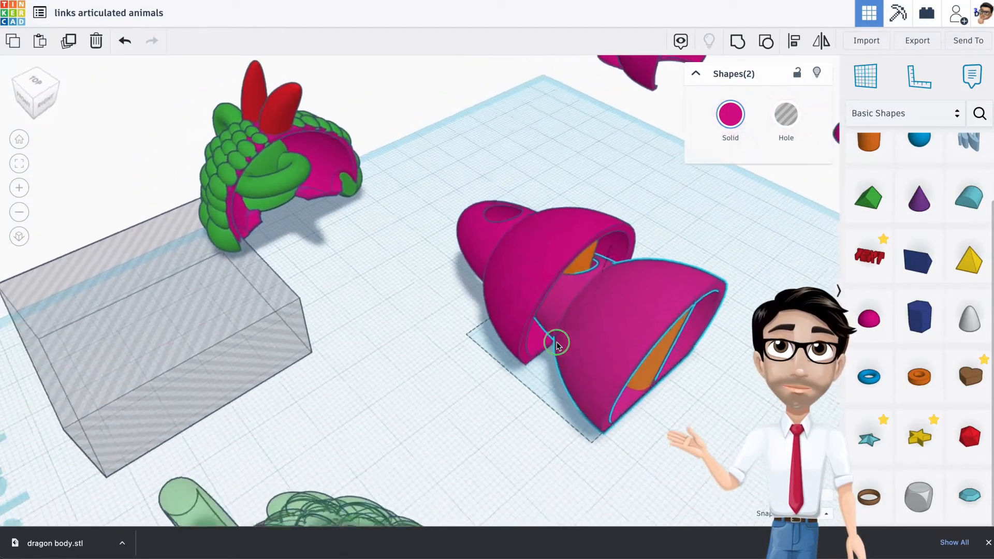
# Step: Rotate the duplicated magenta link slightly on the workplane and reposition it within the first link's opening
pyautogui.moveTo(557, 346); pyautogui.dragTo(671, 468, button='right')
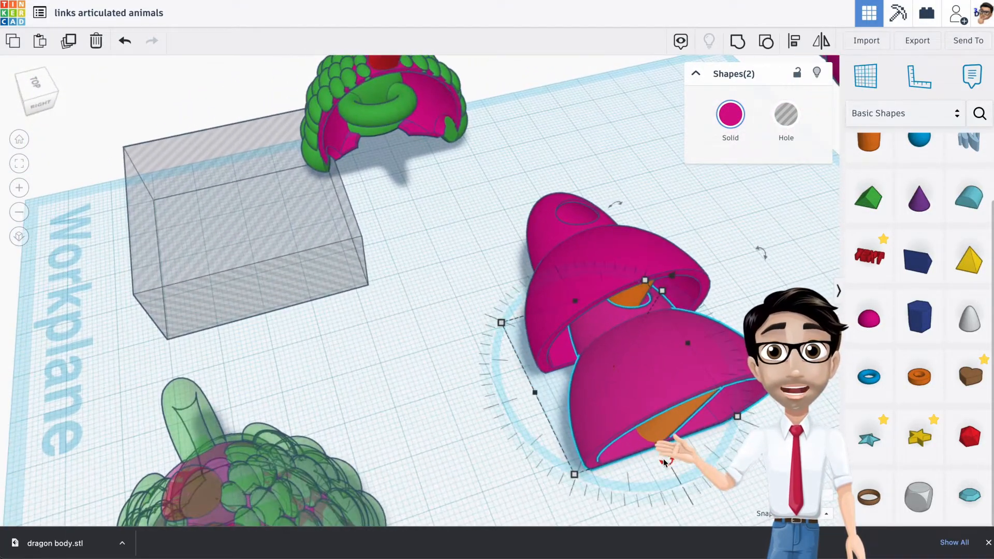
pyautogui.moveTo(663, 460); pyautogui.dragTo(707, 464)
pyautogui.moveTo(667, 400); pyautogui.dragTo(669, 395)
pyautogui.moveTo(736, 306); pyautogui.dragTo(524, 470, button='right')
pyautogui.moveTo(523, 470); pyautogui.dragTo(520, 280, button='middle')
pyautogui.moveTo(550, 348); pyautogui.dragTo(511, 308, button='right')
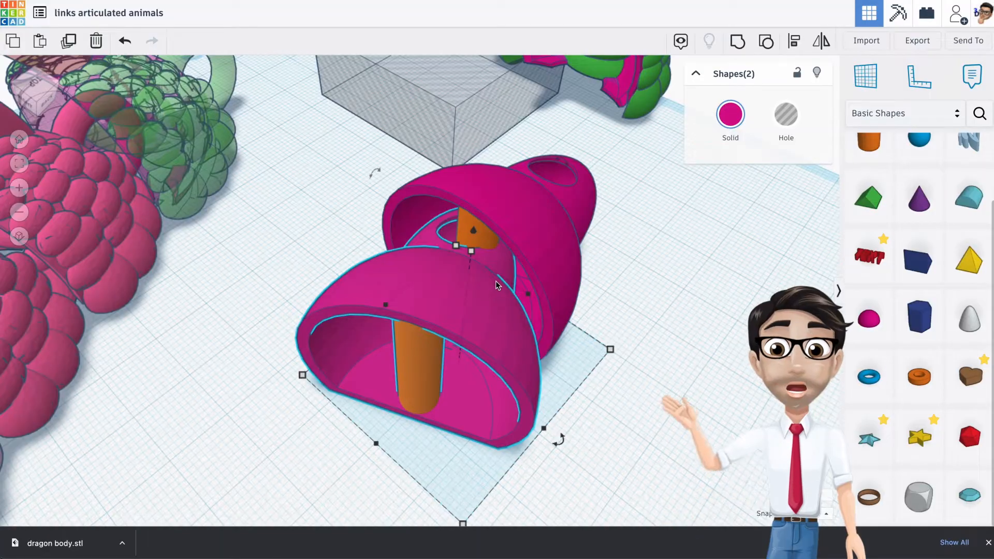
# Step: Nudge the rotated magenta link sideways in small increments so its ring sits around the orange bar with clearance
pyautogui.press('Right')
pyautogui.press('Right')
pyautogui.press('Right')
pyautogui.press('Right')
pyautogui.press('Right')
pyautogui.press('Right')
pyautogui.press('Right')
pyautogui.press('Right')
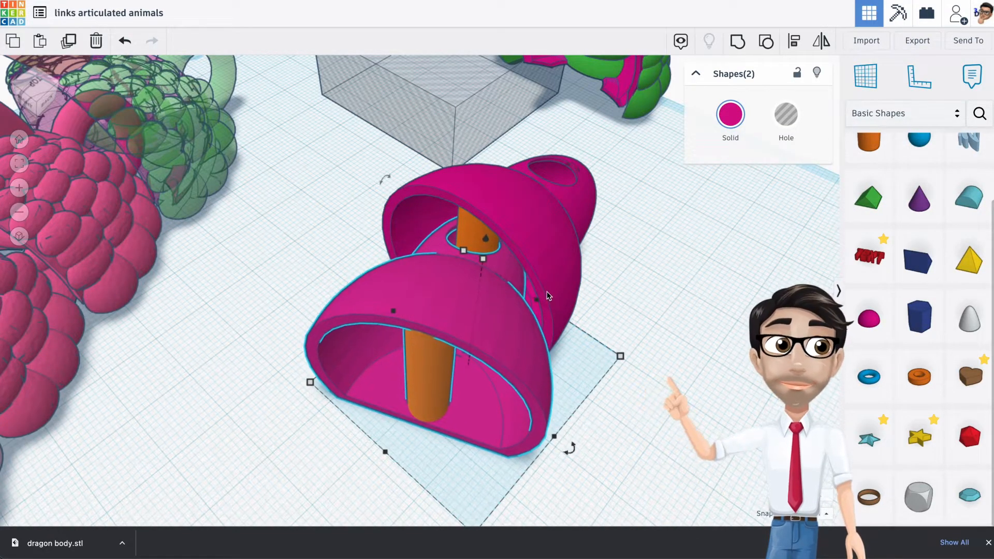
pyautogui.moveTo(548, 288); pyautogui.dragTo(565, 308, button='right')
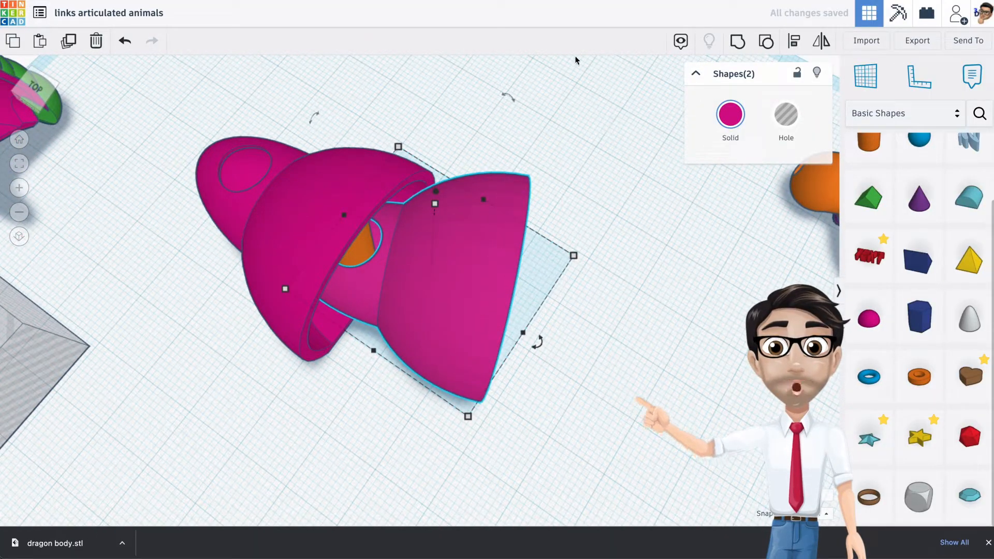
pyautogui.scroll(-5, 405, 241)
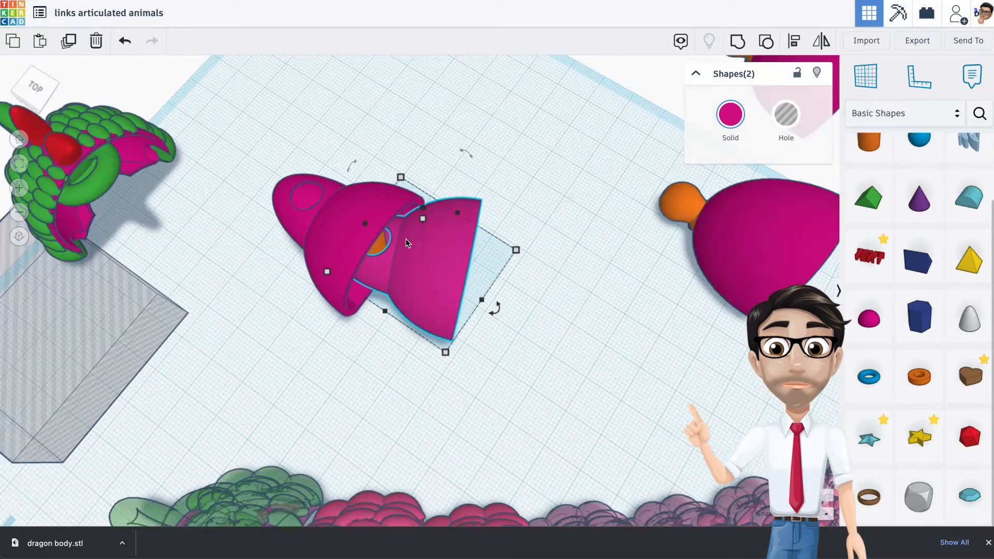
pyautogui.moveTo(406, 241); pyautogui.dragTo(545, 150, button='right')
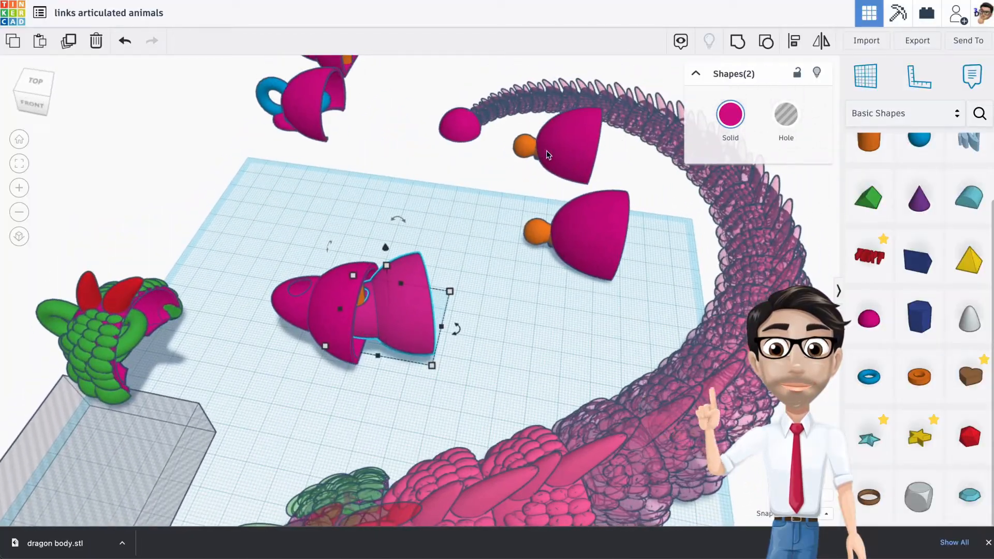
# Step: Move the upper magenta link with the orange ball in line with the lower one so its shell encloses that link's ball
pyautogui.moveTo(578, 142); pyautogui.dragTo(531, 232)
pyautogui.moveTo(552, 228); pyautogui.dragTo(535, 163, button='right')
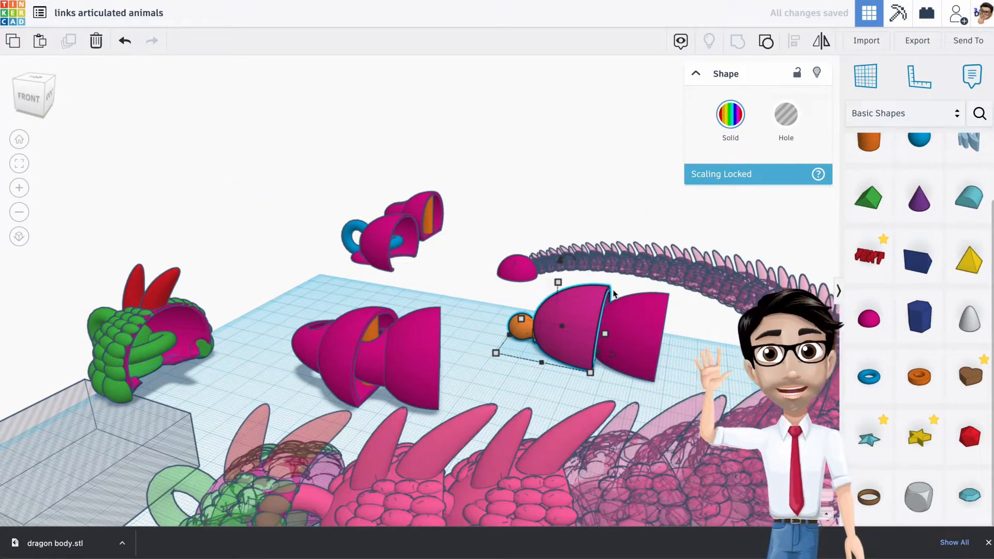
pyautogui.moveTo(650, 306); pyautogui.dragTo(664, 311, button='right')
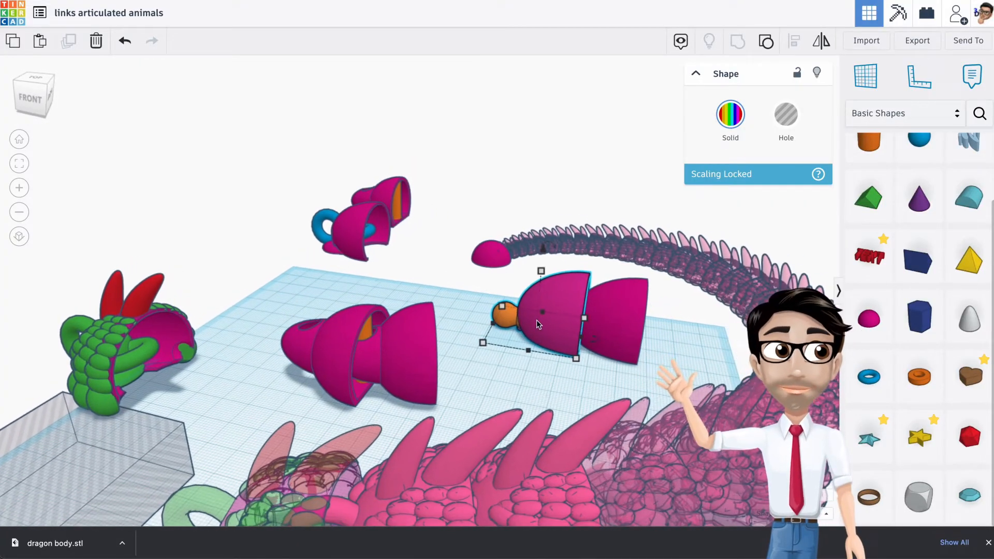
pyautogui.scroll(-3, 536, 320)
pyautogui.moveTo(428, 355); pyautogui.dragTo(525, 373, button='right')
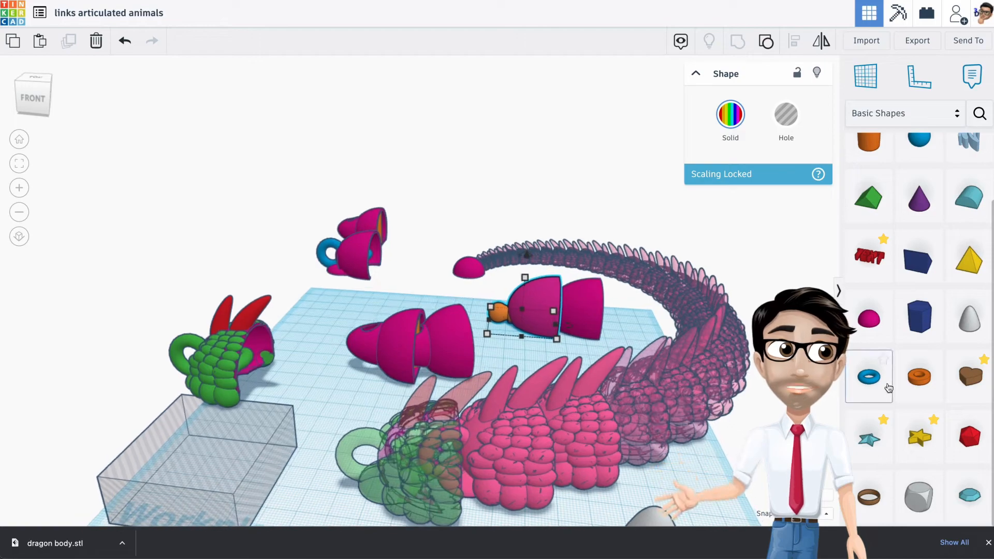
# Step: Place a Diamond on top of the joined ball links and raise it so only its lower tip pierces the shell
pyautogui.moveTo(968, 496); pyautogui.dragTo(595, 257)
pyautogui.moveTo(564, 287); pyautogui.dragTo(444, 325, button='right')
pyautogui.moveTo(545, 455)
pyautogui.mouseDown()
pyautogui.moveTo(581, 453)
pyautogui.moveTo(551, 444)
pyautogui.mouseUp()
pyautogui.moveTo(551, 444); pyautogui.dragTo(442, 301, button='right')
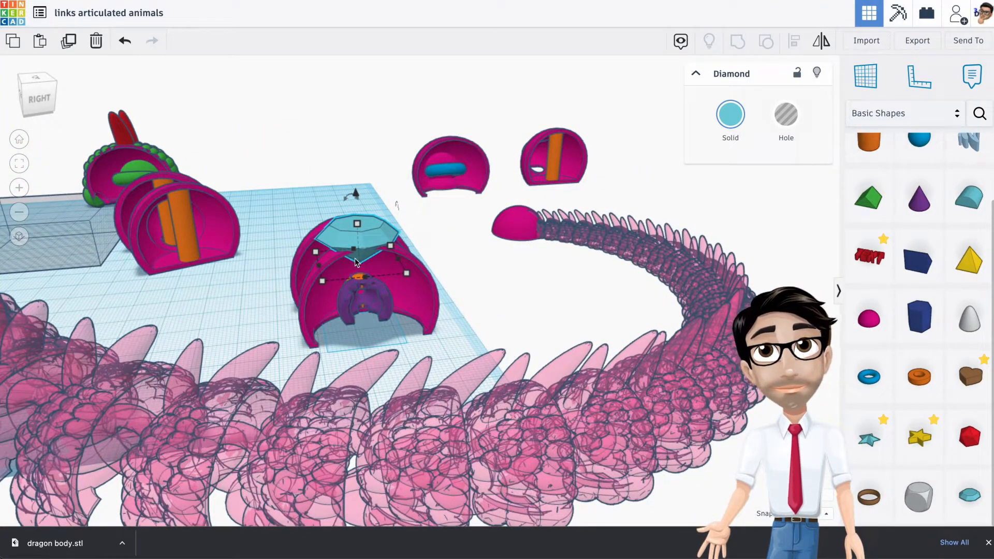
pyautogui.scroll(6, 362, 254)
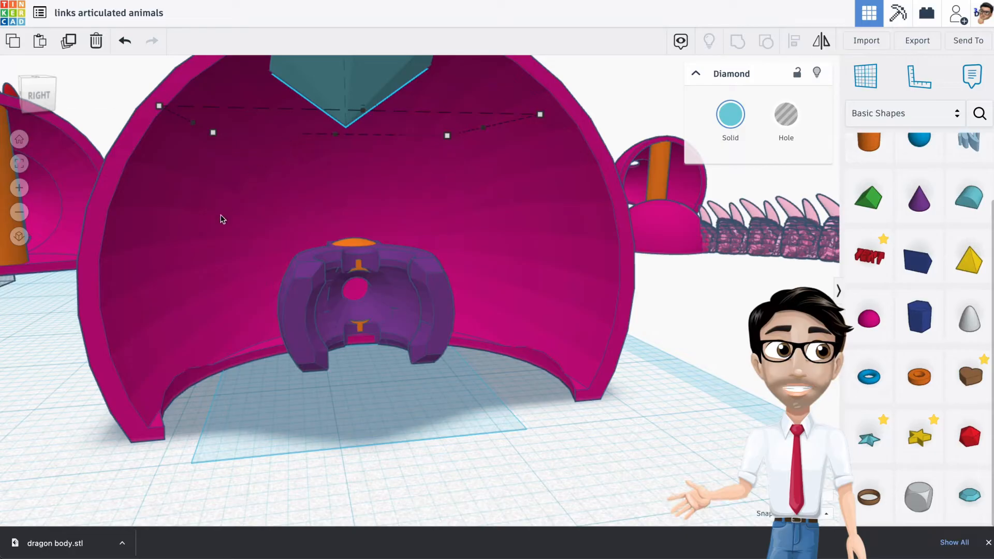
pyautogui.scroll(-3, 362, 119)
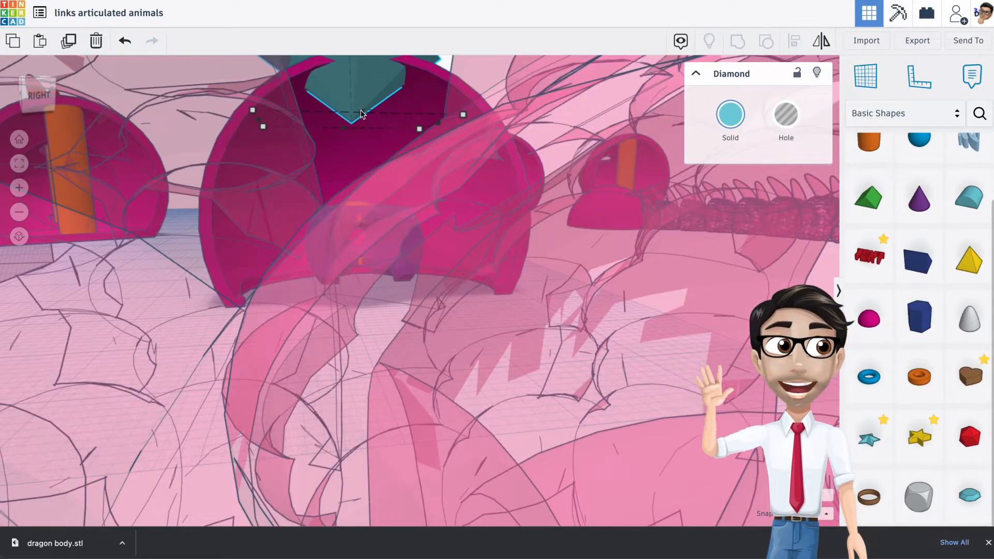
pyautogui.scroll(2, 361, 111)
pyautogui.moveTo(362, 117); pyautogui.dragTo(368, 212, button='middle')
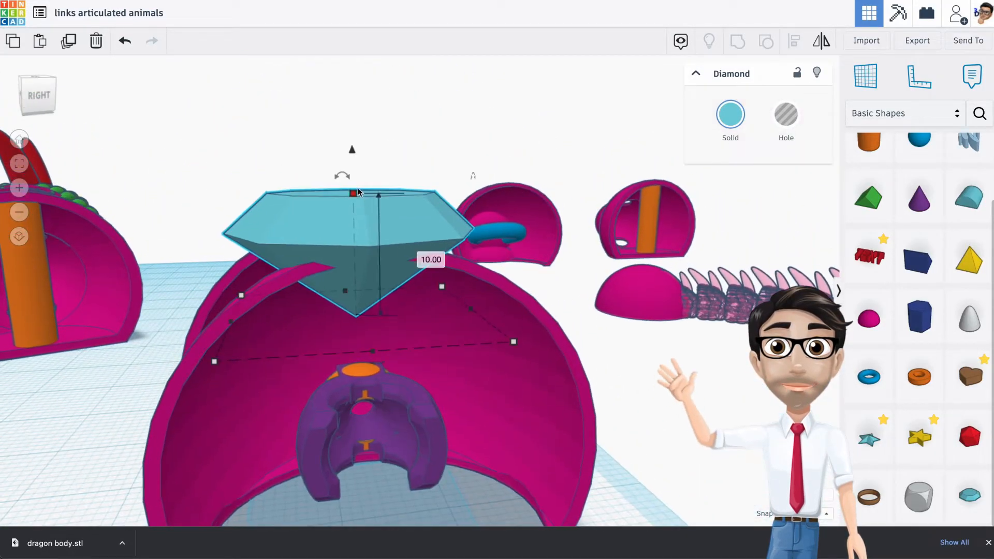
pyautogui.moveTo(354, 155); pyautogui.dragTo(353, 124)
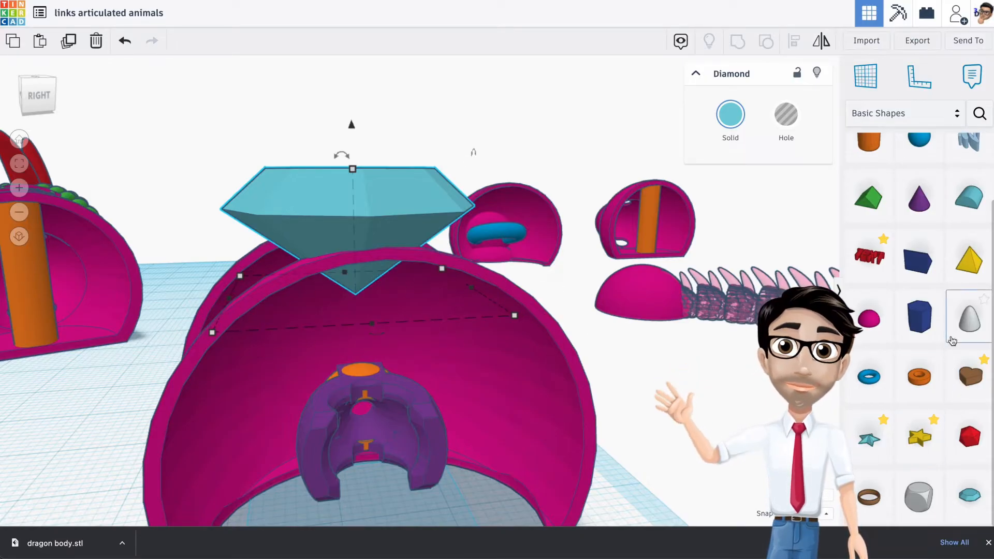
# Step: Add a Cone beside the ball link, tilt it outward and position it through the side of the magenta shell
pyautogui.moveTo(917, 226); pyautogui.dragTo(548, 473)
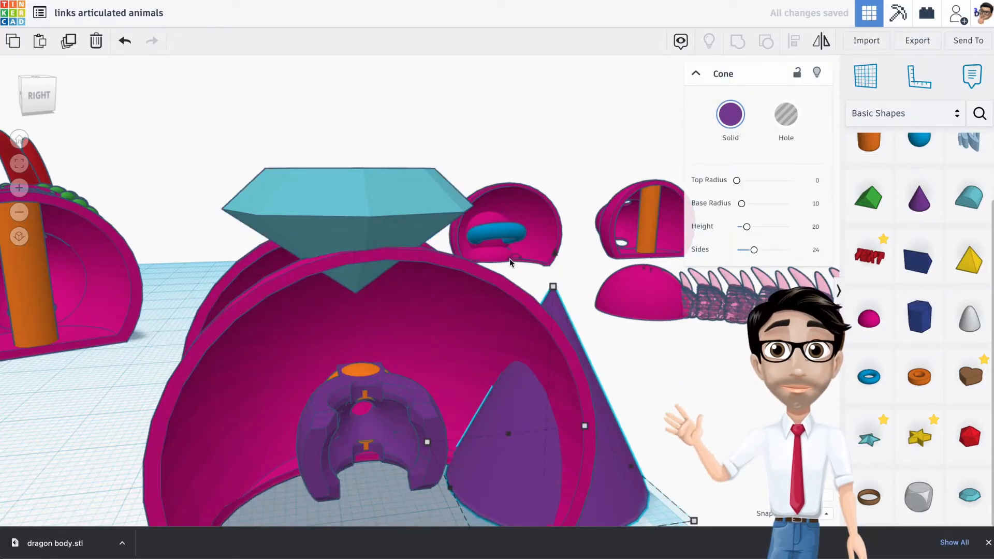
pyautogui.moveTo(509, 259); pyautogui.dragTo(670, 285)
pyautogui.hotkey('ctrl', 'z')
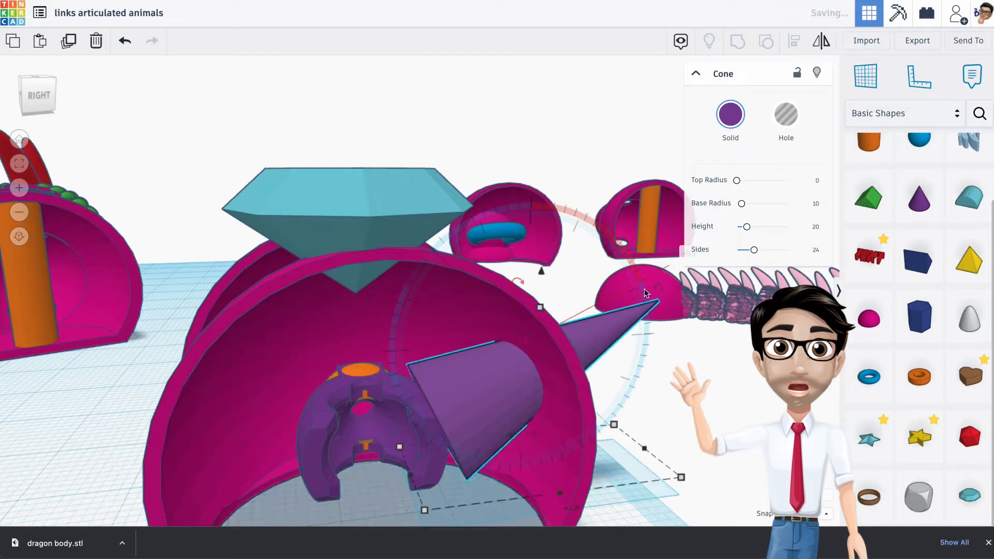
pyautogui.moveTo(494, 386); pyautogui.dragTo(573, 362)
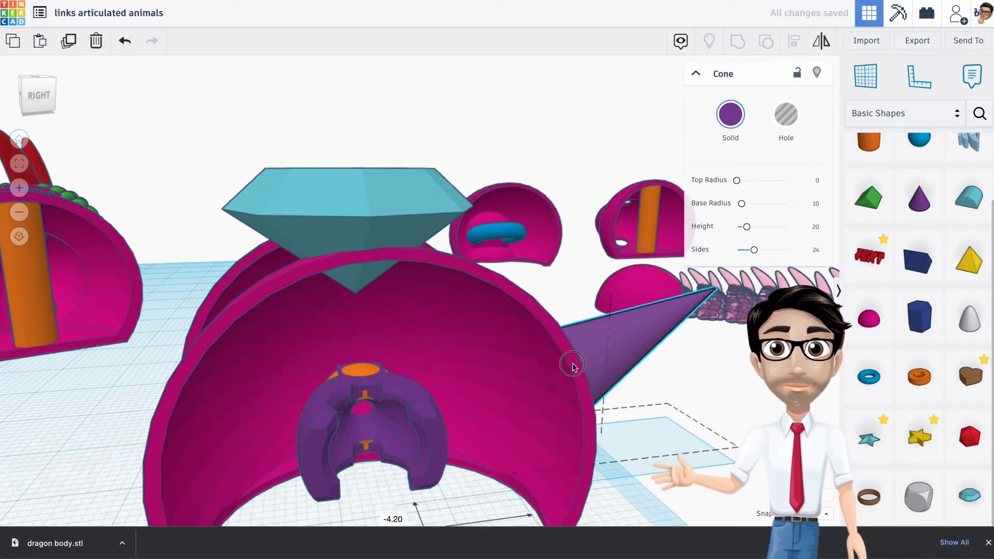
pyautogui.moveTo(610, 355); pyautogui.dragTo(613, 419, button='right')
pyautogui.moveTo(459, 366); pyautogui.dragTo(576, 342, button='right')
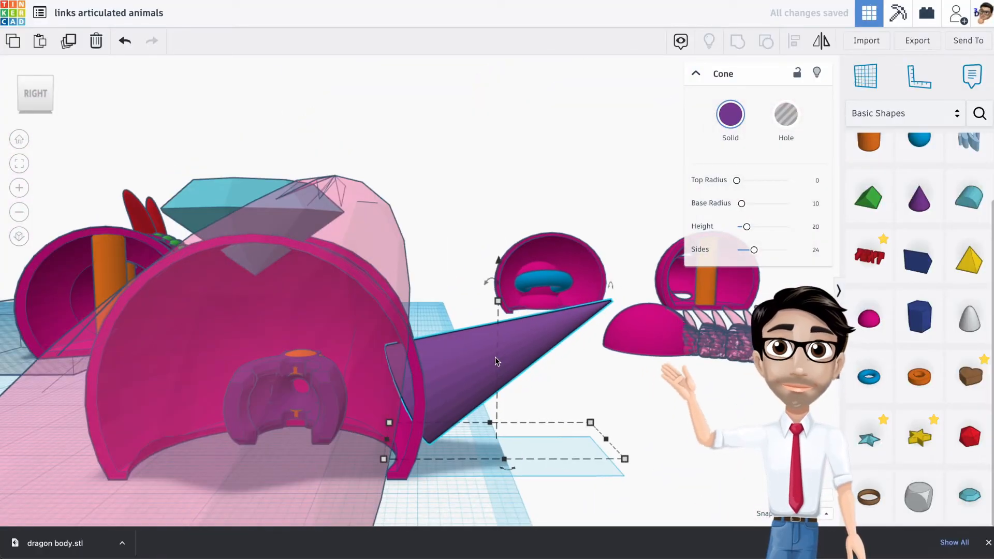
# Step: Shift the tilted cone further into the shell's side, raise it slightly and inspect how far its base protrudes inside
pyautogui.moveTo(476, 365); pyautogui.dragTo(439, 371)
pyautogui.moveTo(486, 263); pyautogui.dragTo(484, 241)
pyautogui.moveTo(497, 363); pyautogui.dragTo(262, 305, button='right')
pyautogui.moveTo(498, 440); pyautogui.dragTo(622, 459, button='right')
pyautogui.scroll(5, 454, 417)
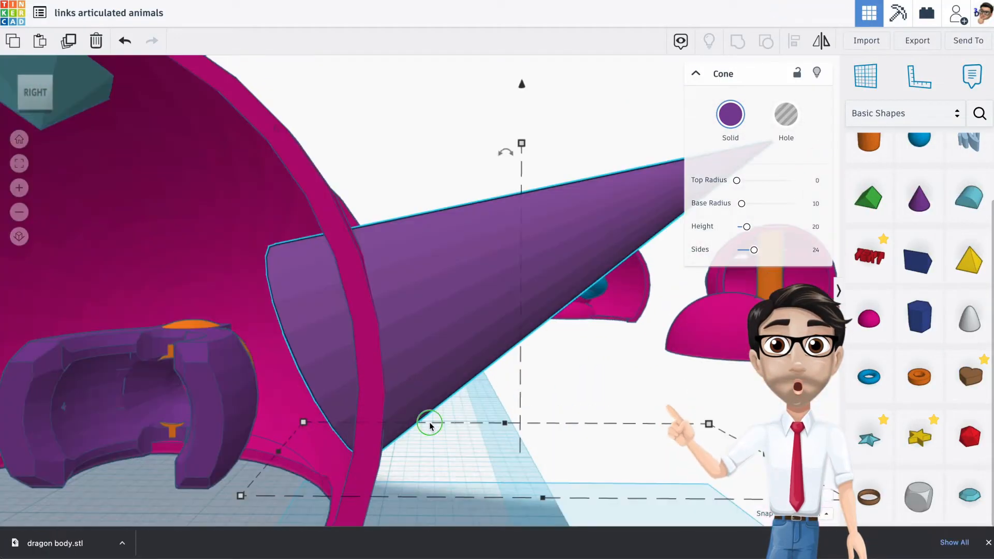
pyautogui.moveTo(431, 423); pyautogui.dragTo(459, 424, button='right')
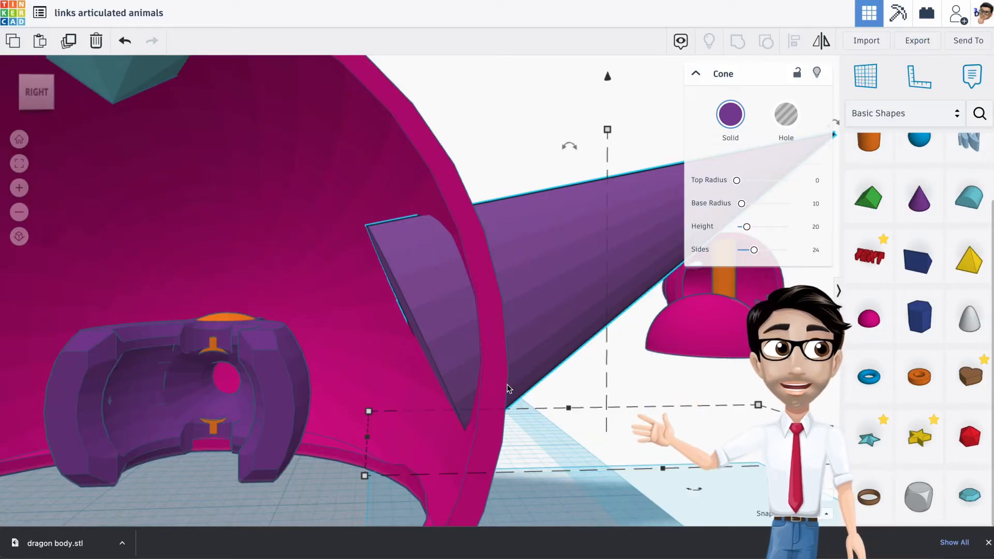
pyautogui.moveTo(571, 397); pyautogui.dragTo(330, 438, button='right')
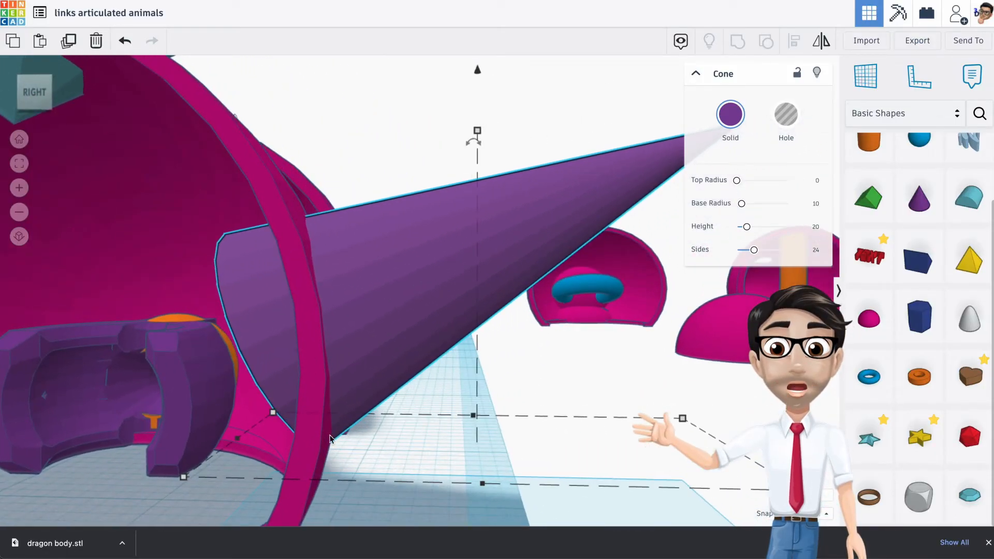
pyautogui.scroll(-5, 388, 375)
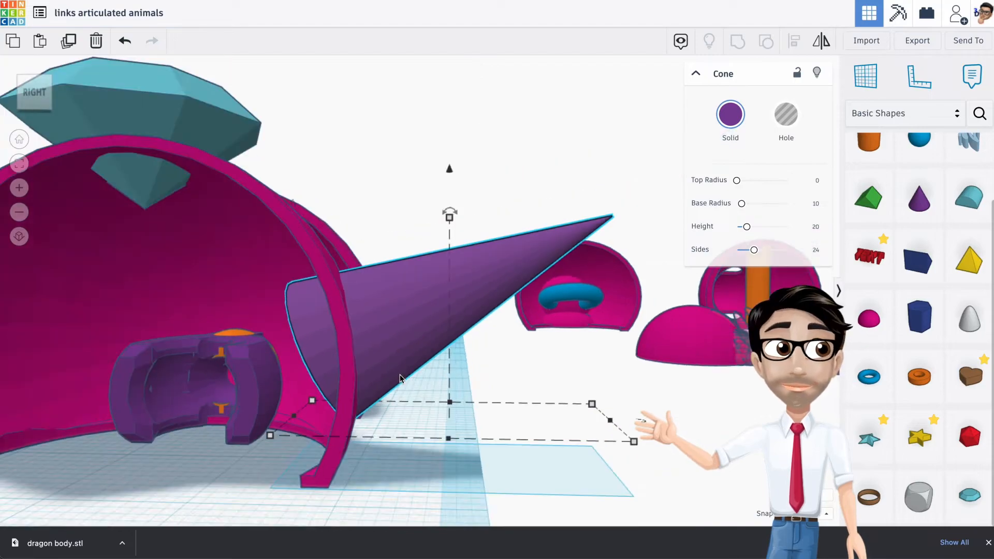
pyautogui.moveTo(400, 374); pyautogui.dragTo(458, 380, button='right')
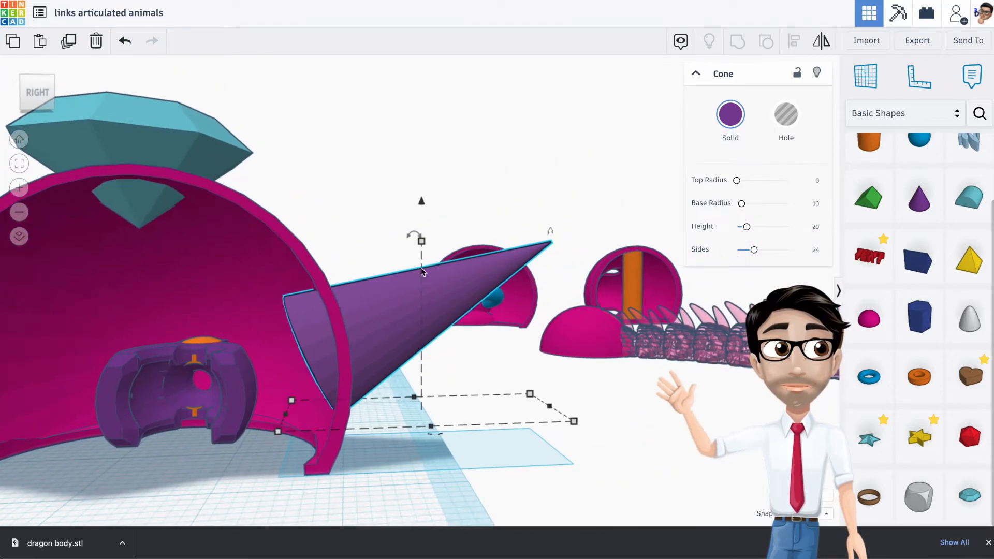
# Step: Rotate the cone nearly upright, move it toward the shell and raise it so its base meets the shell's upper side
pyautogui.moveTo(414, 236); pyautogui.dragTo(309, 194)
pyautogui.moveTo(397, 311); pyautogui.dragTo(344, 326)
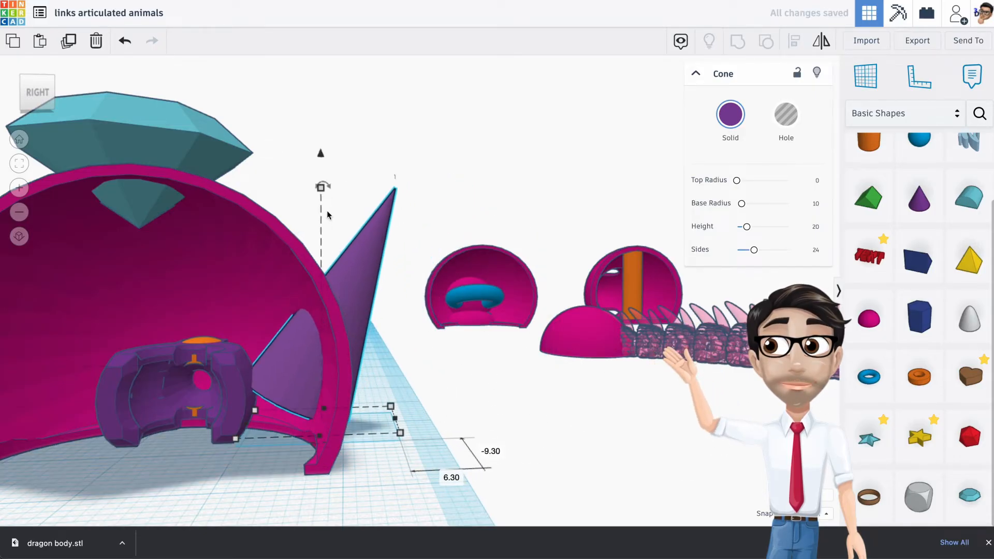
pyautogui.moveTo(332, 187); pyautogui.dragTo(338, 50)
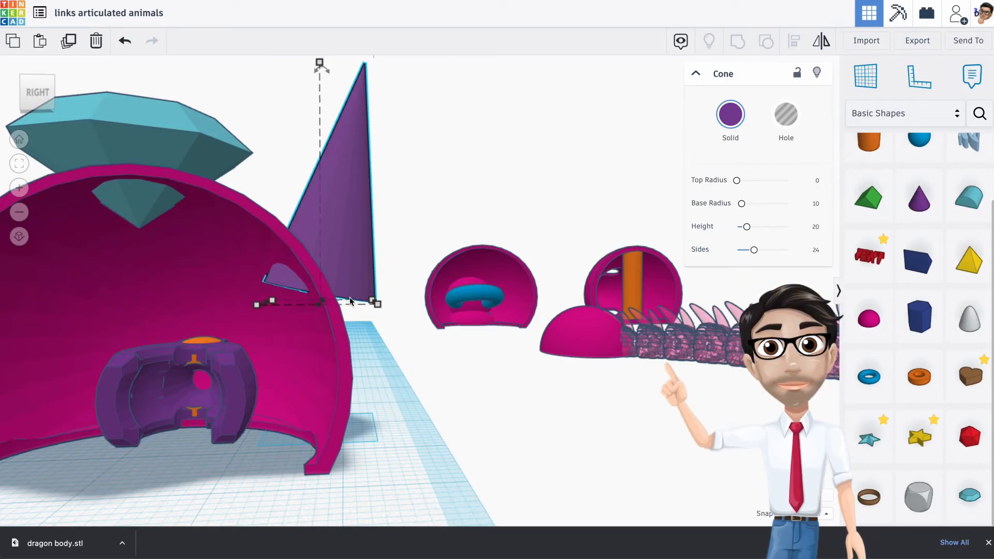
# Step: Examine the decorated ball links and the full row of dragon links, spikes and connecting rings from several angles
pyautogui.scroll(-2, 349, 298)
pyautogui.scroll(-2, 348, 297)
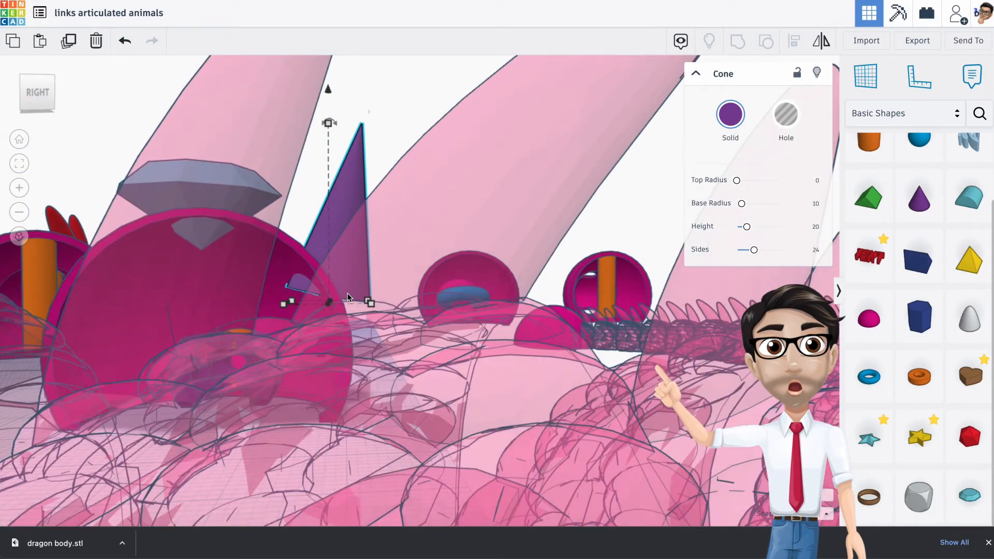
pyautogui.scroll(5, 348, 296)
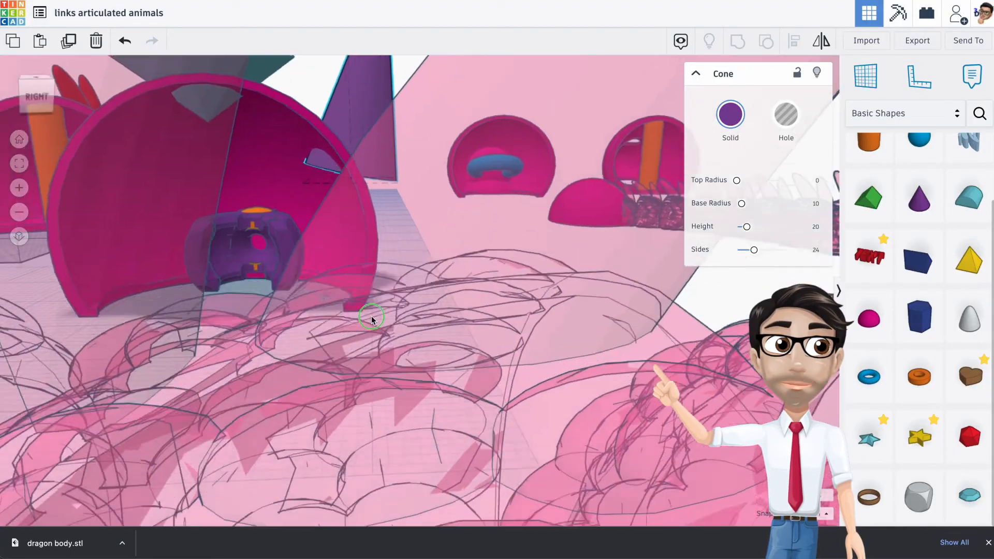
pyautogui.scroll(-8, 371, 319)
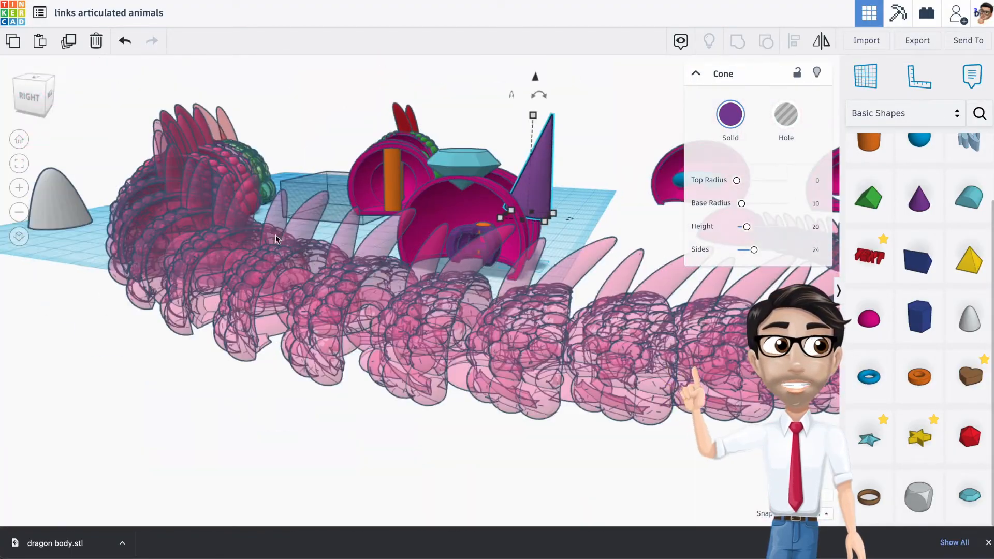
pyautogui.moveTo(275, 235); pyautogui.dragTo(152, 223, button='right')
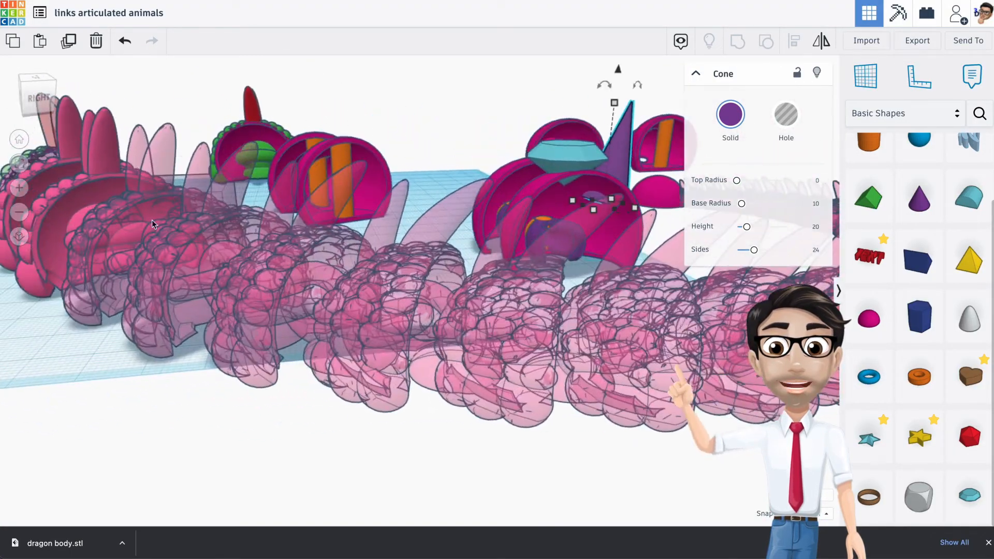
pyautogui.moveTo(52, 208); pyautogui.dragTo(425, 231, button='right')
pyautogui.moveTo(288, 248); pyautogui.dragTo(481, 267, button='right')
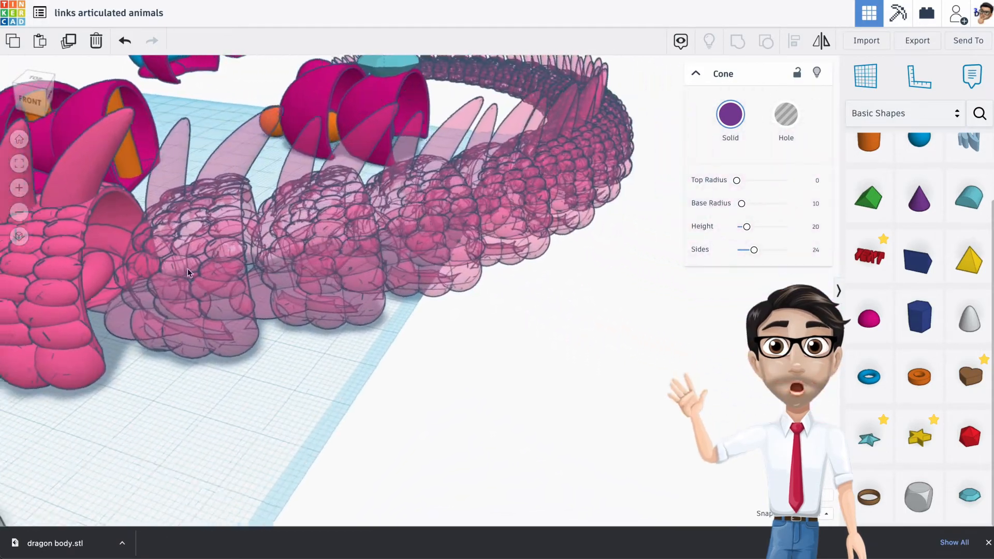
pyautogui.moveTo(188, 273); pyautogui.dragTo(361, 272, button='middle')
pyautogui.scroll(-5, 209, 358)
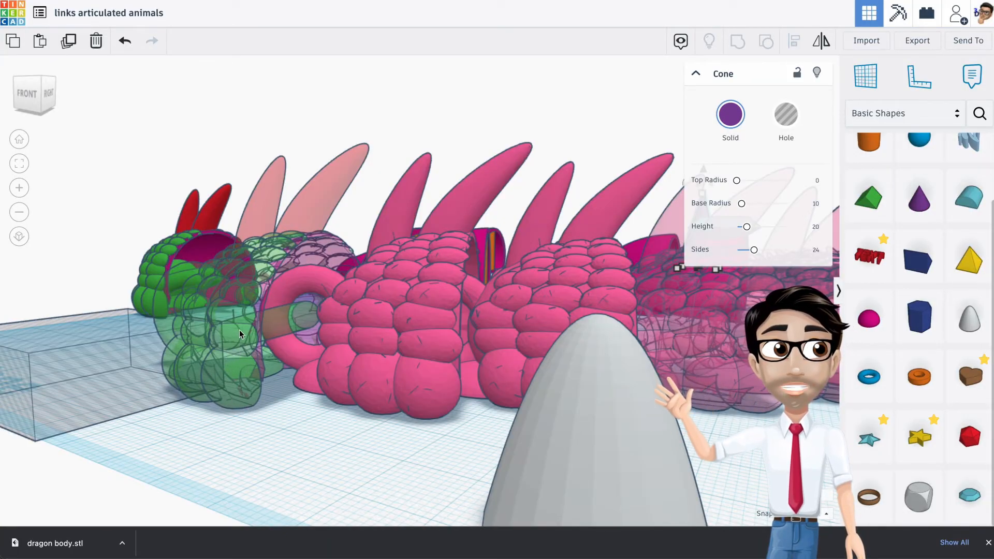
pyautogui.moveTo(189, 317); pyautogui.dragTo(269, 343, button='right')
pyautogui.scroll(-4, 269, 345)
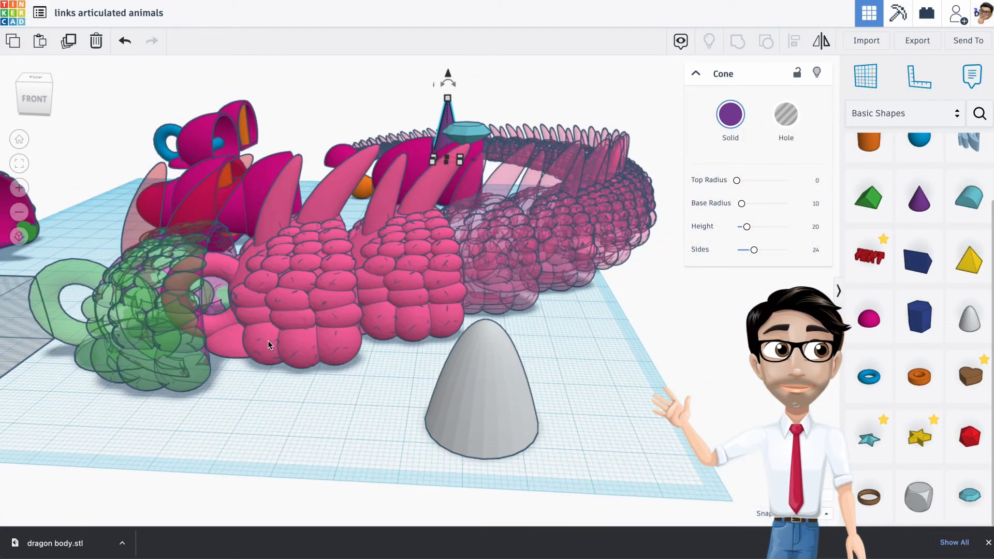
pyautogui.moveTo(317, 352); pyautogui.dragTo(399, 364, button='right')
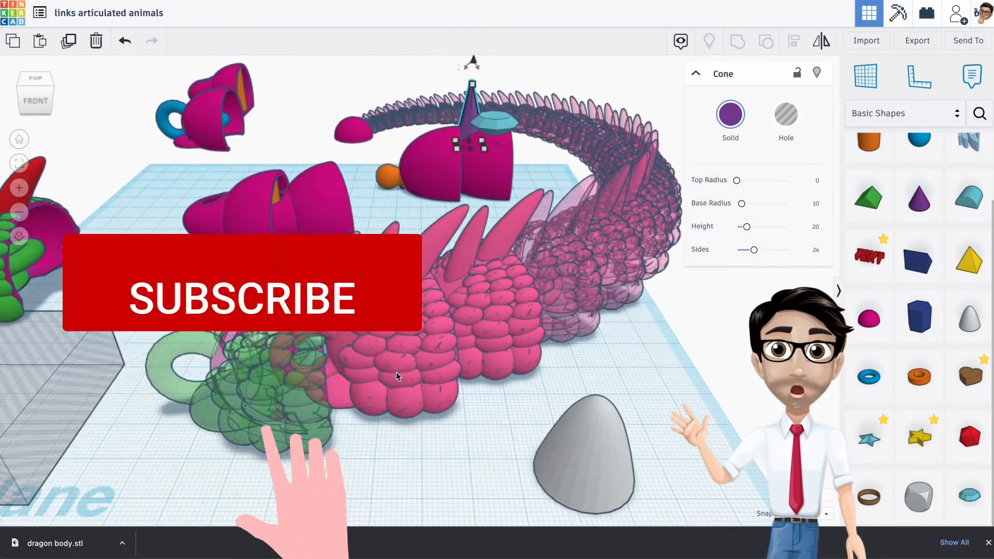